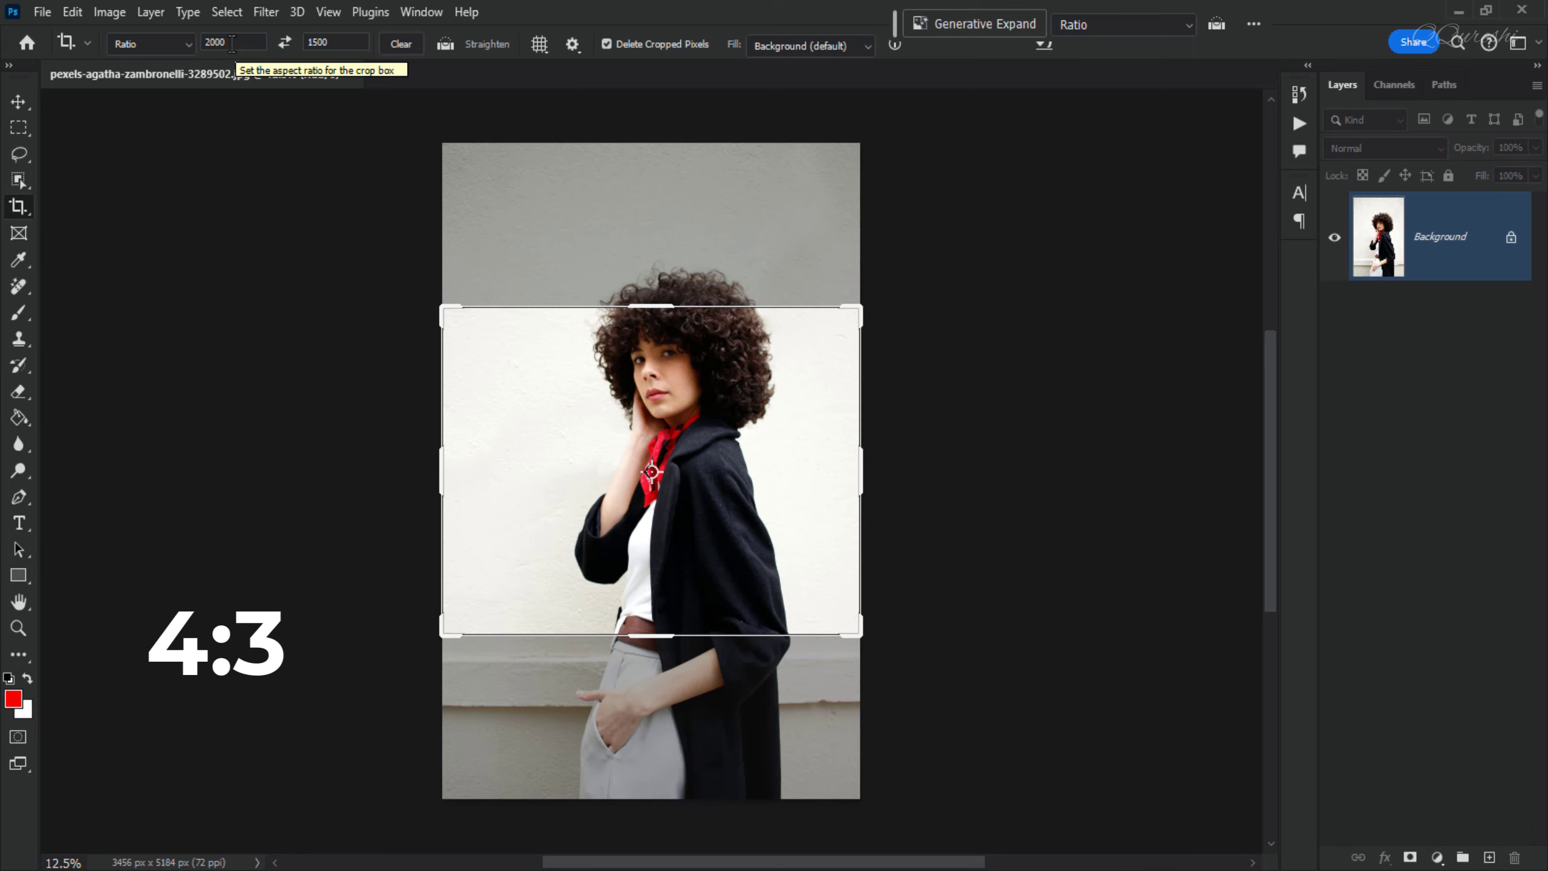
Crop the photo at a 2000 : 1500 ratio, extending the crop past its right edge for blank space beside the woman.
double_click(232, 44)
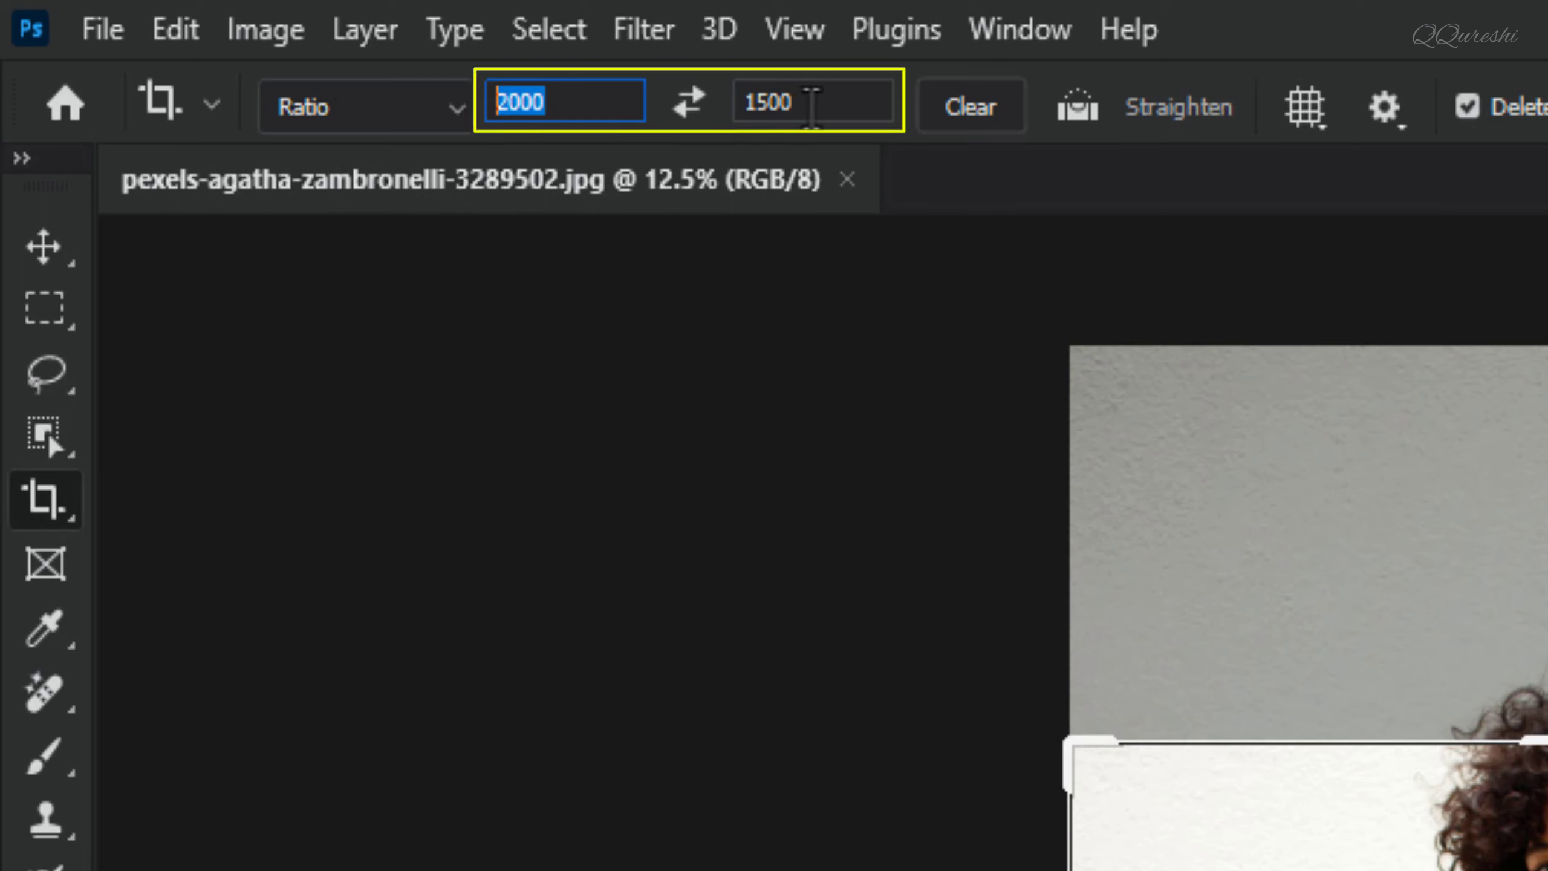
left_click(811, 102)
left_click_drag(805, 106, 741, 104)
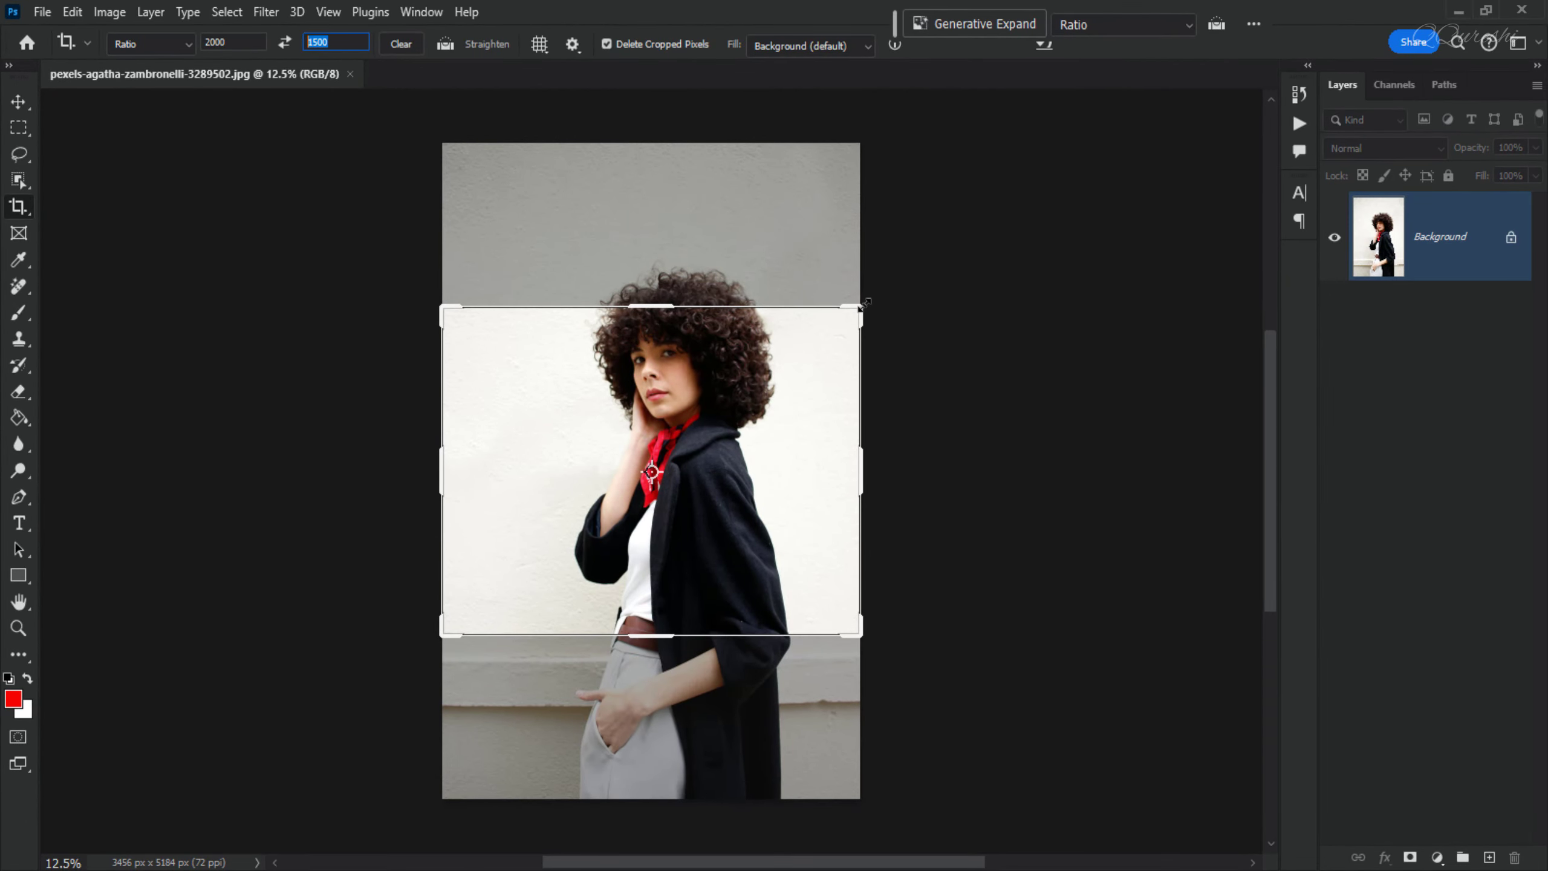
left_click_drag(861, 304, 899, 283)
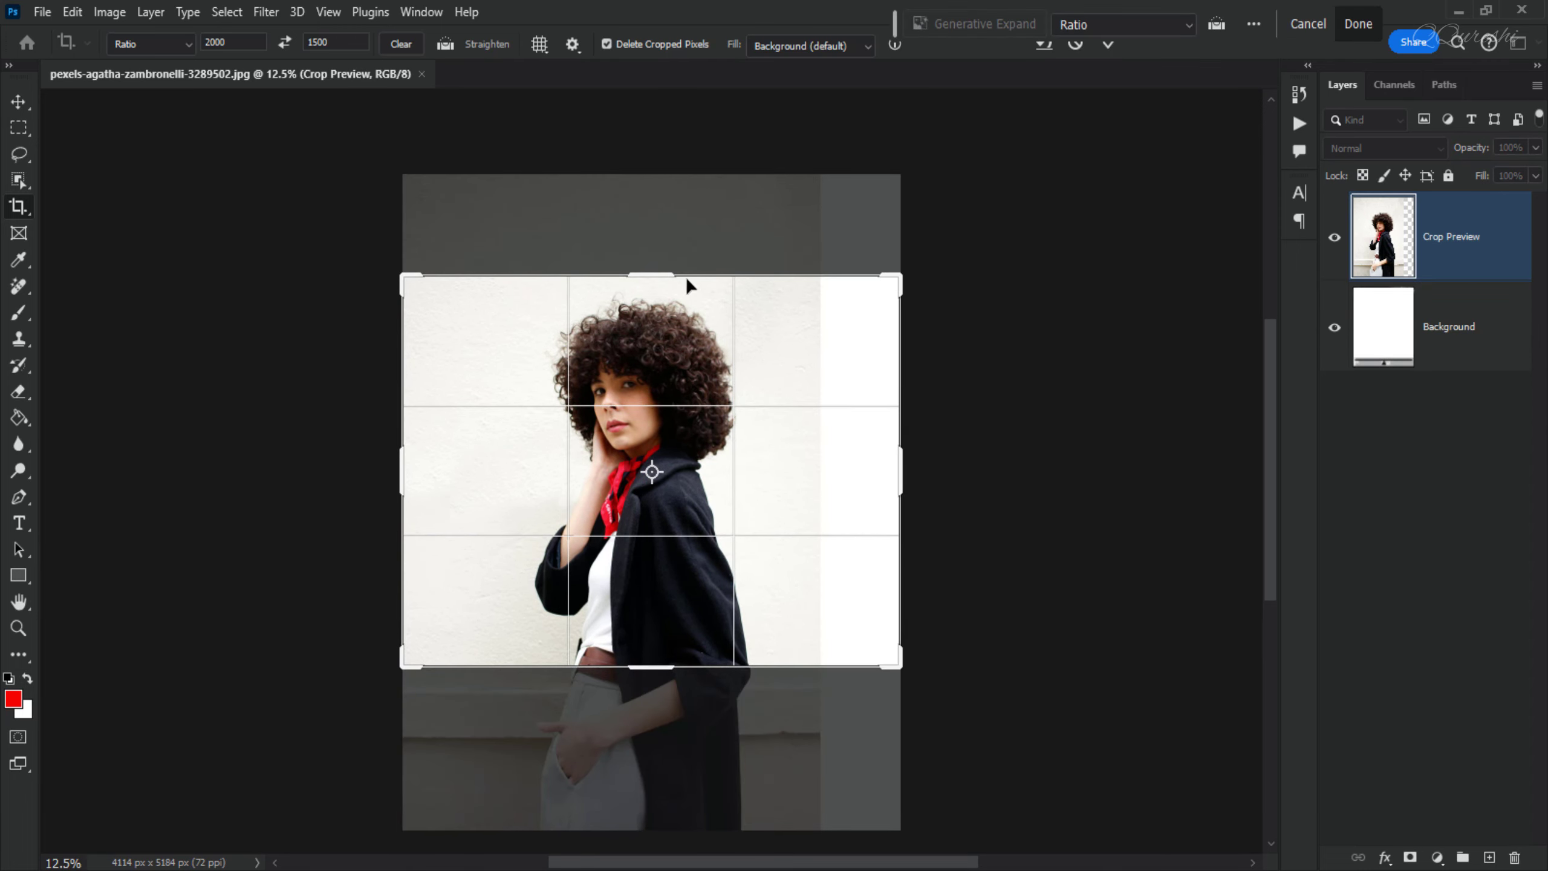
left_click(1109, 45)
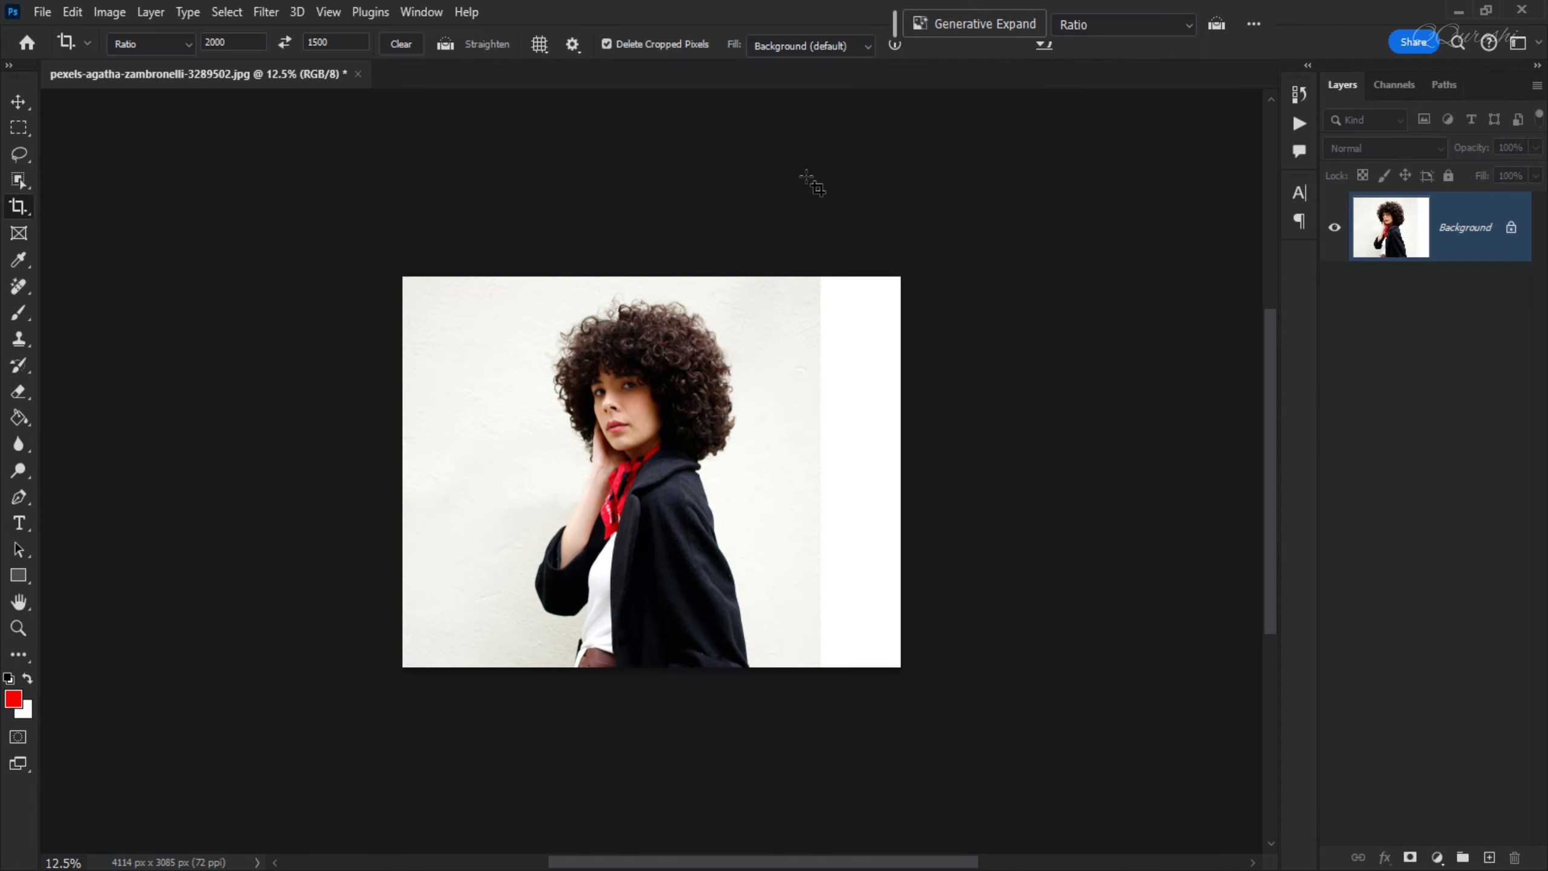
Desaturate the photo and select the woman with Select Subject.
key("ctrl+shift+u")
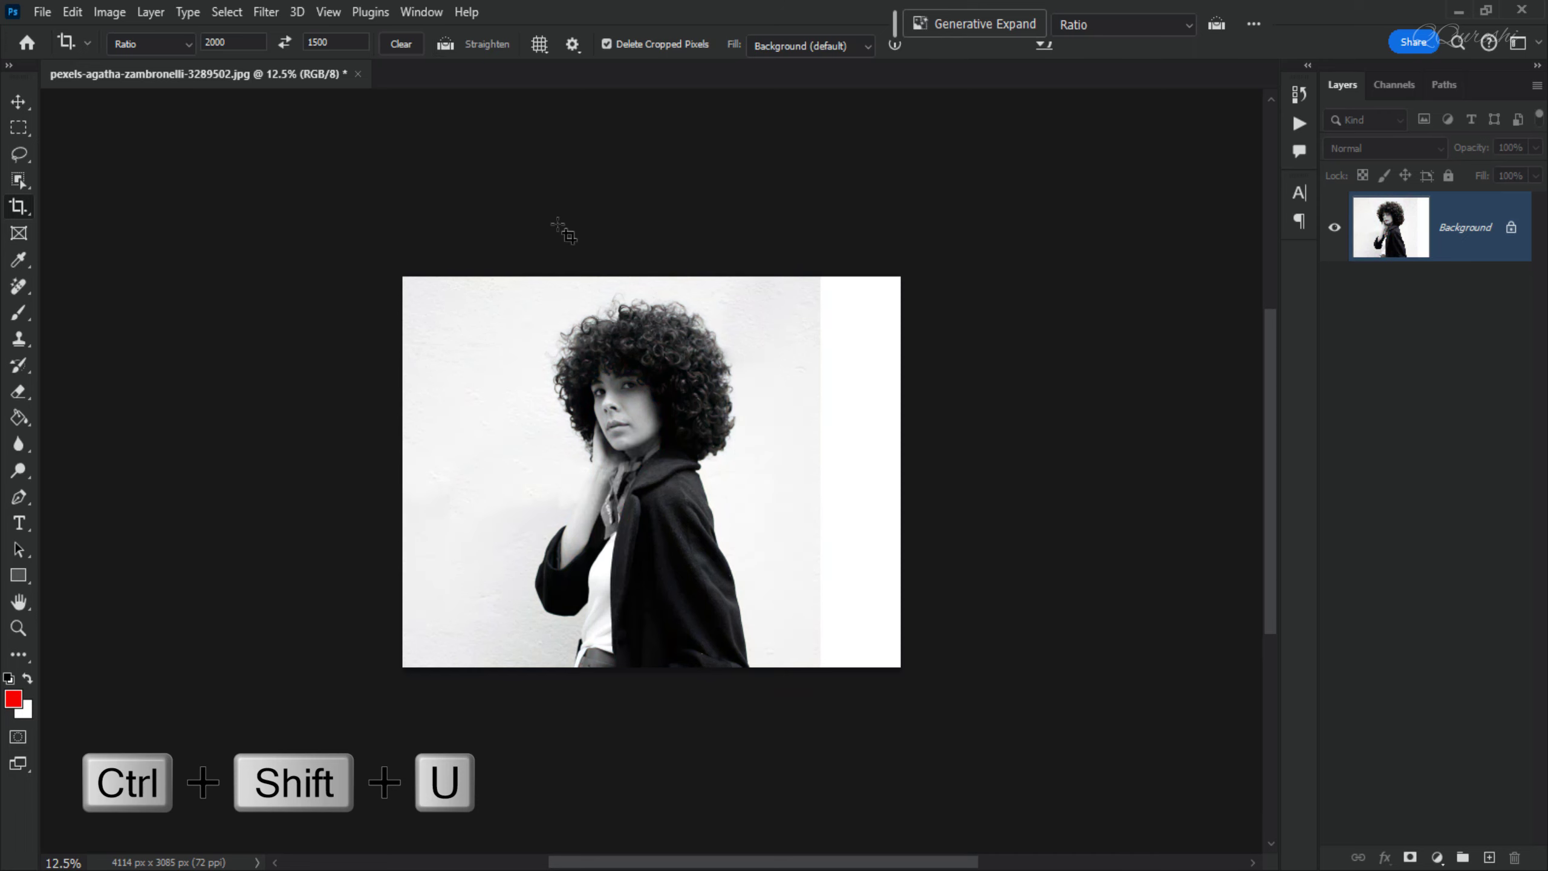
left_click(227, 12)
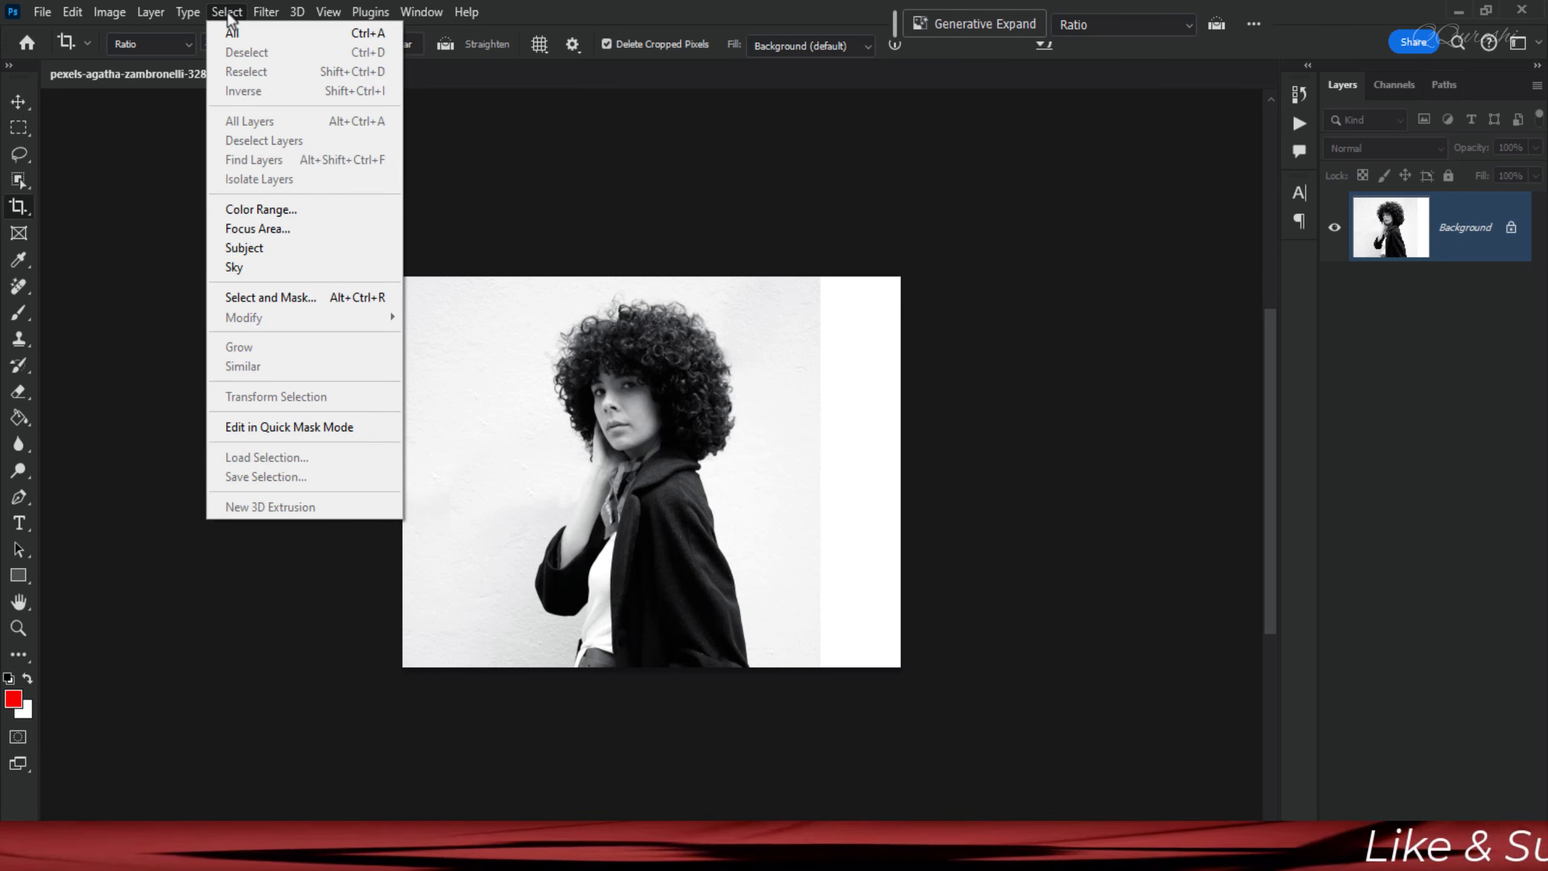
left_click(261, 248)
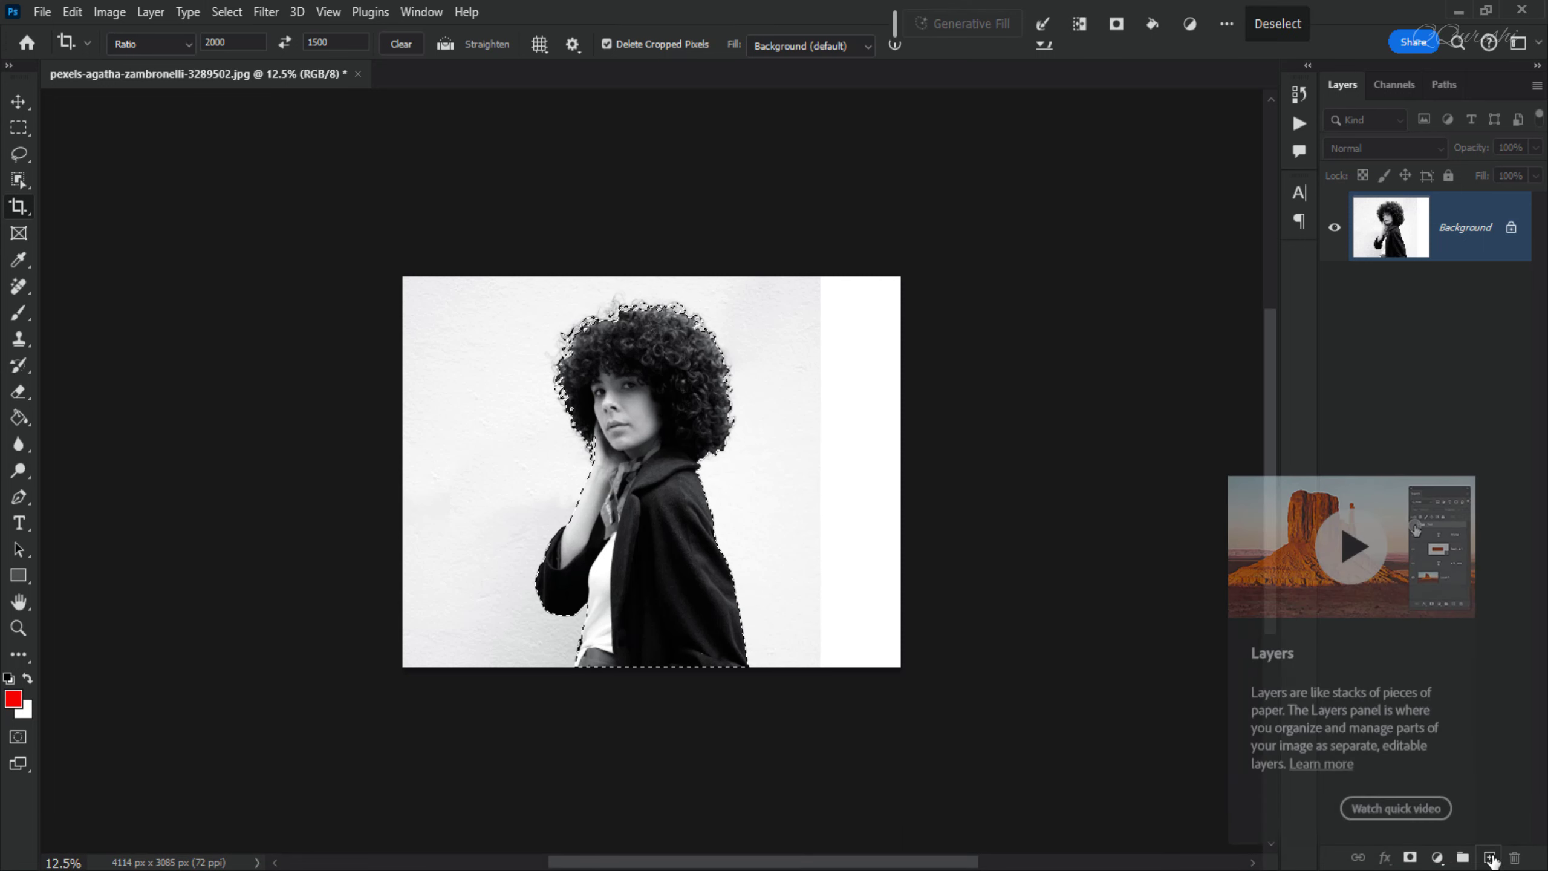
Add a new layer and fill the woman's selection with red using the Paint Bucket tool.
left_click(1490, 859)
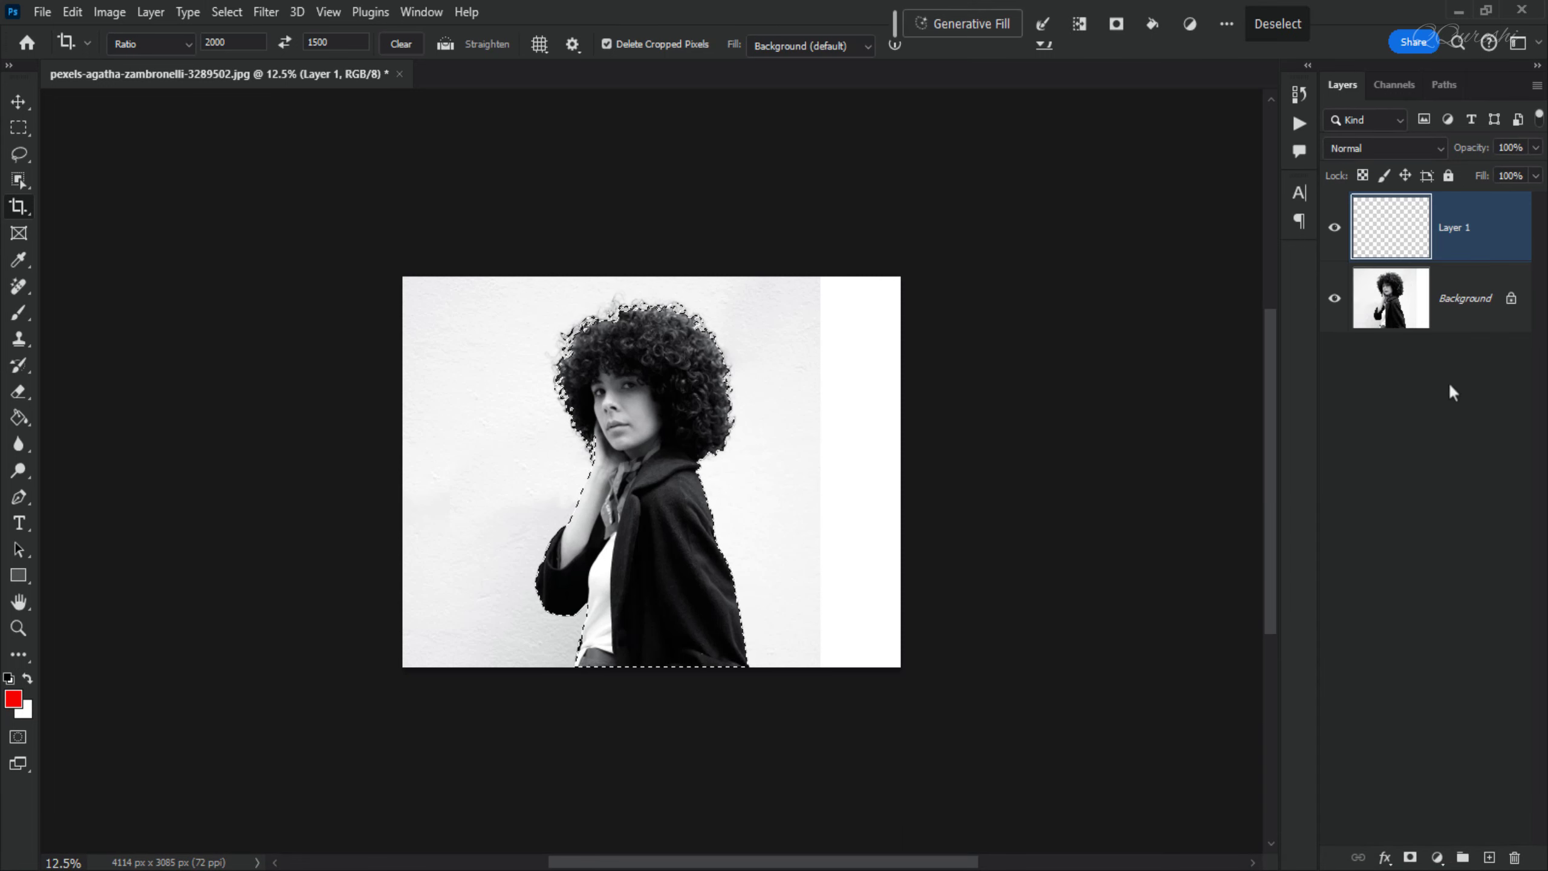
left_click(20, 419)
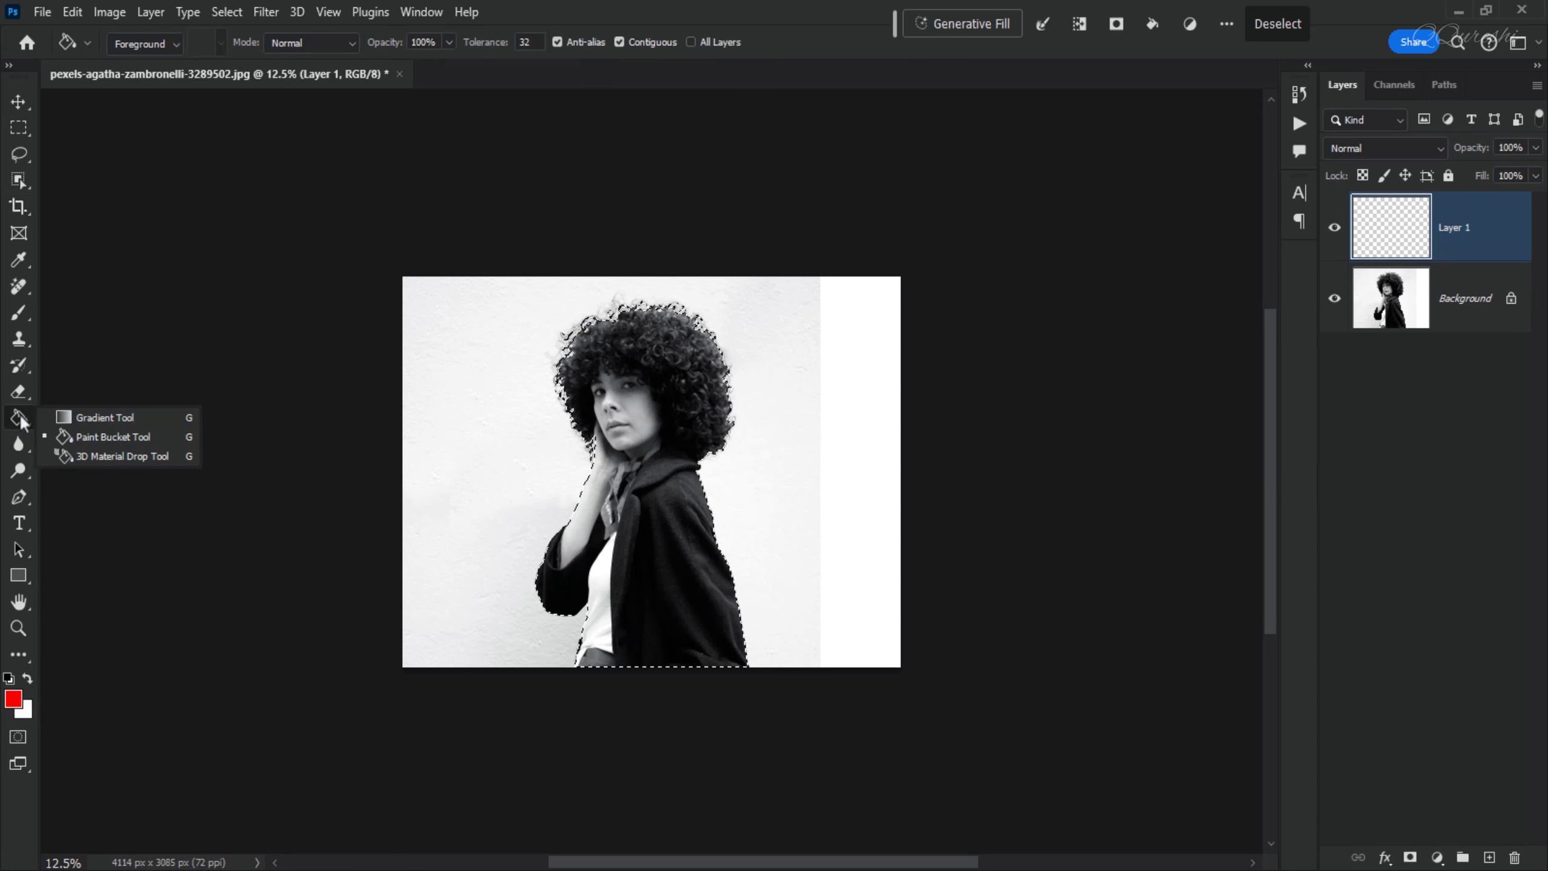
left_click(80, 437)
left_click(643, 386)
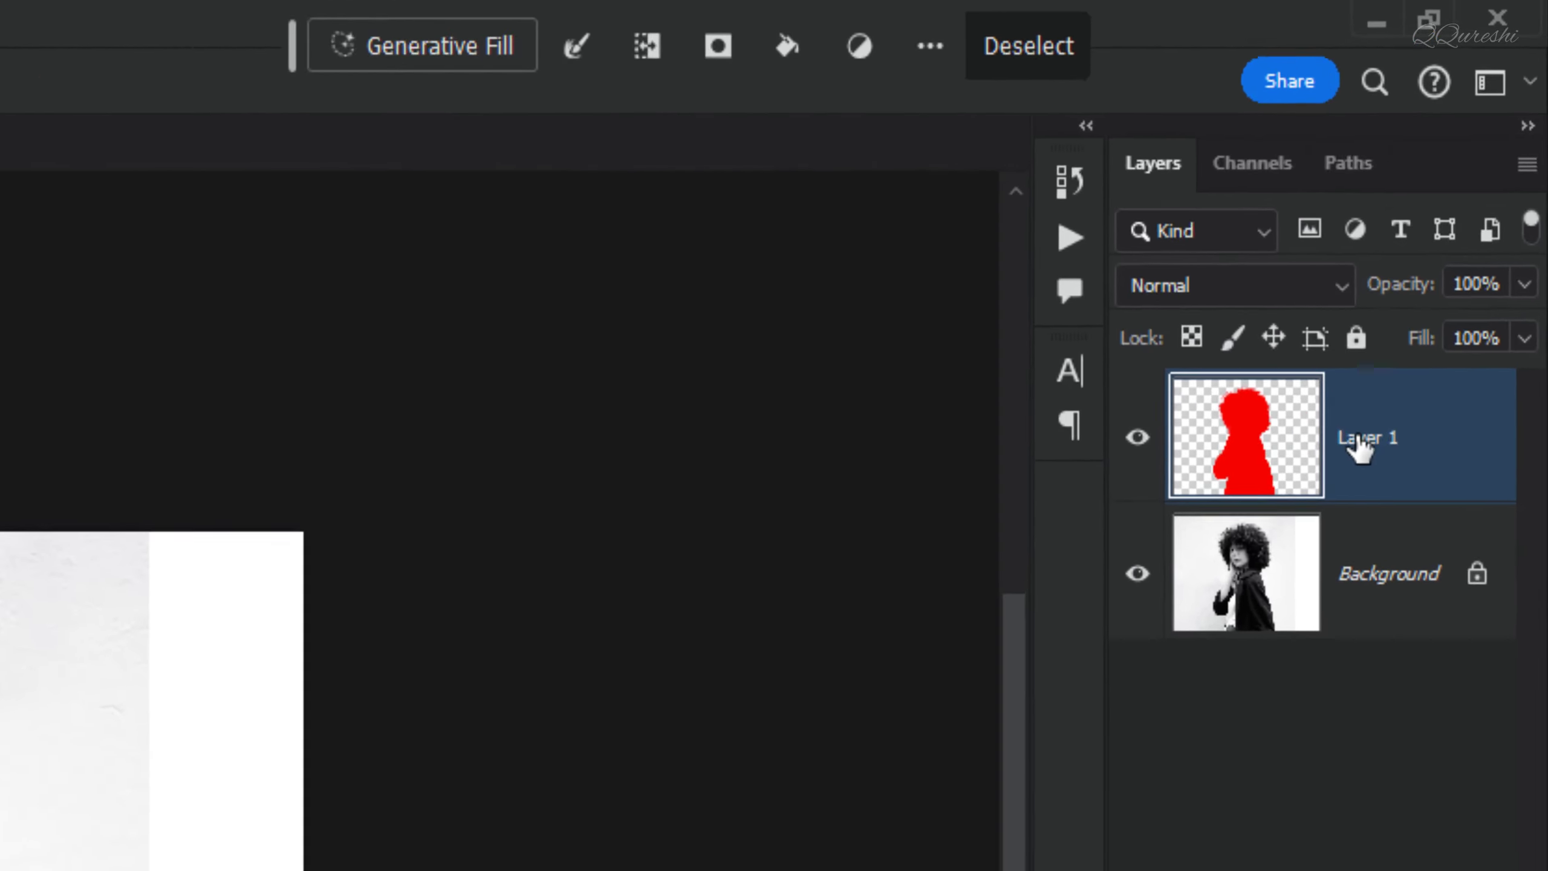
Rename the red silhouette layer as paint.
double_click(1442, 242)
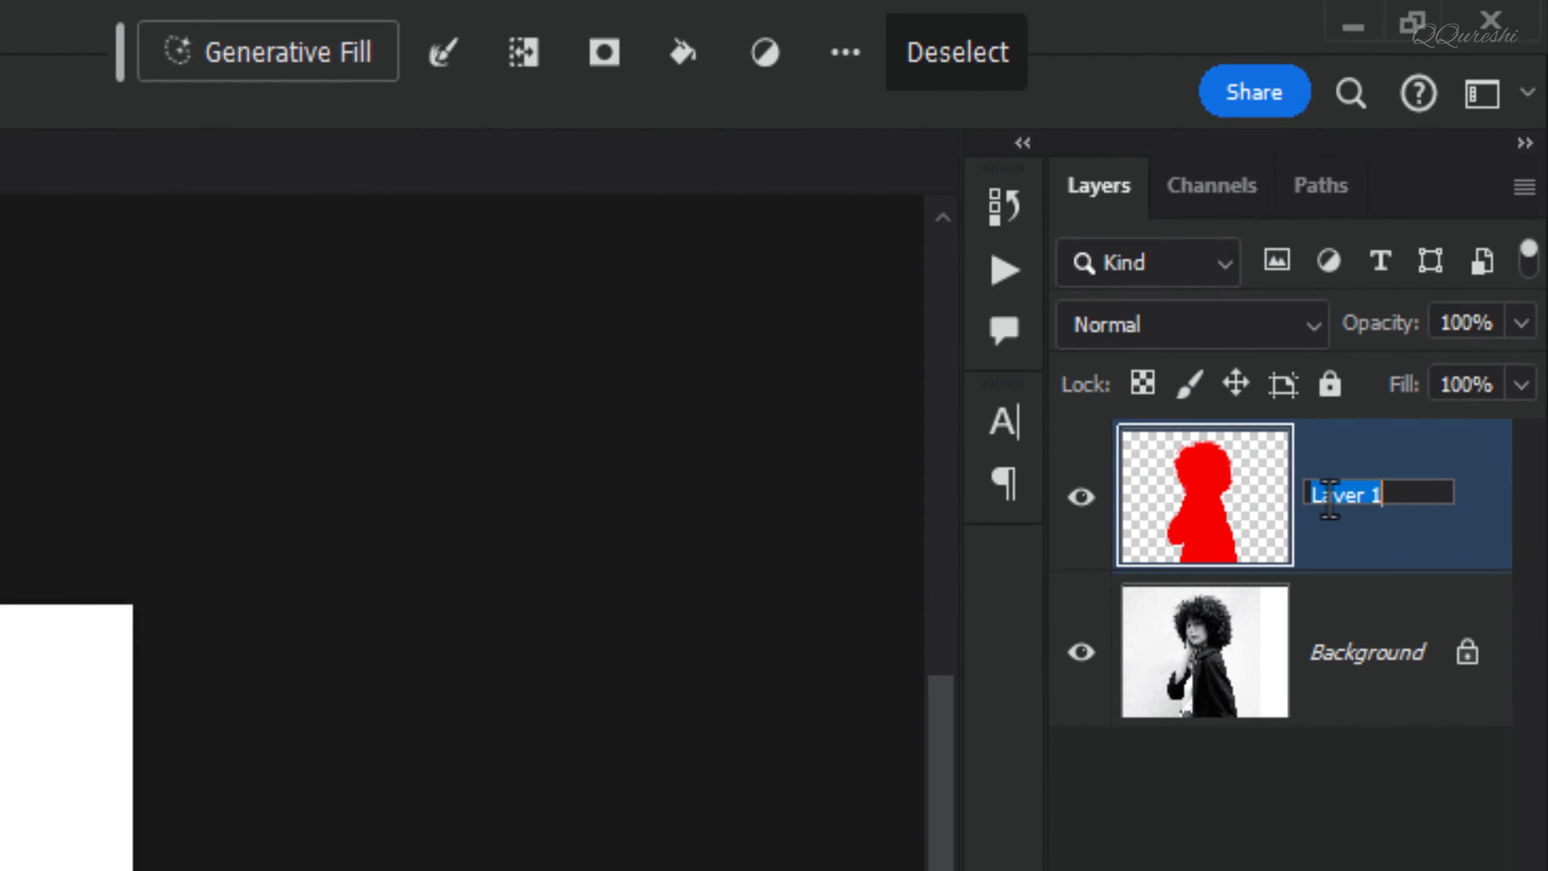
type("paint")
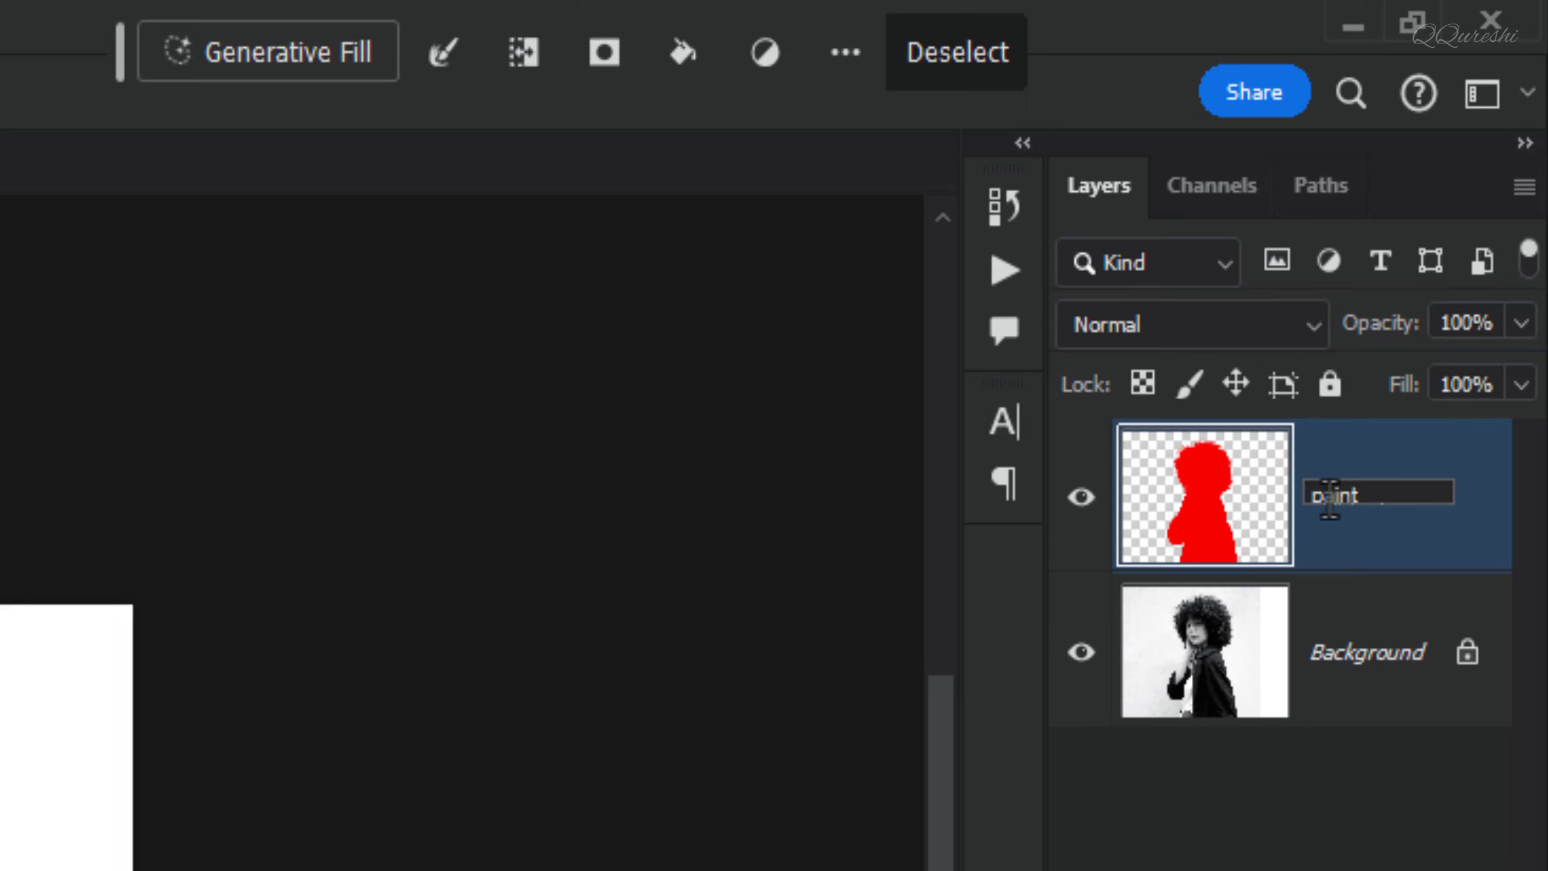
left_click(1338, 537)
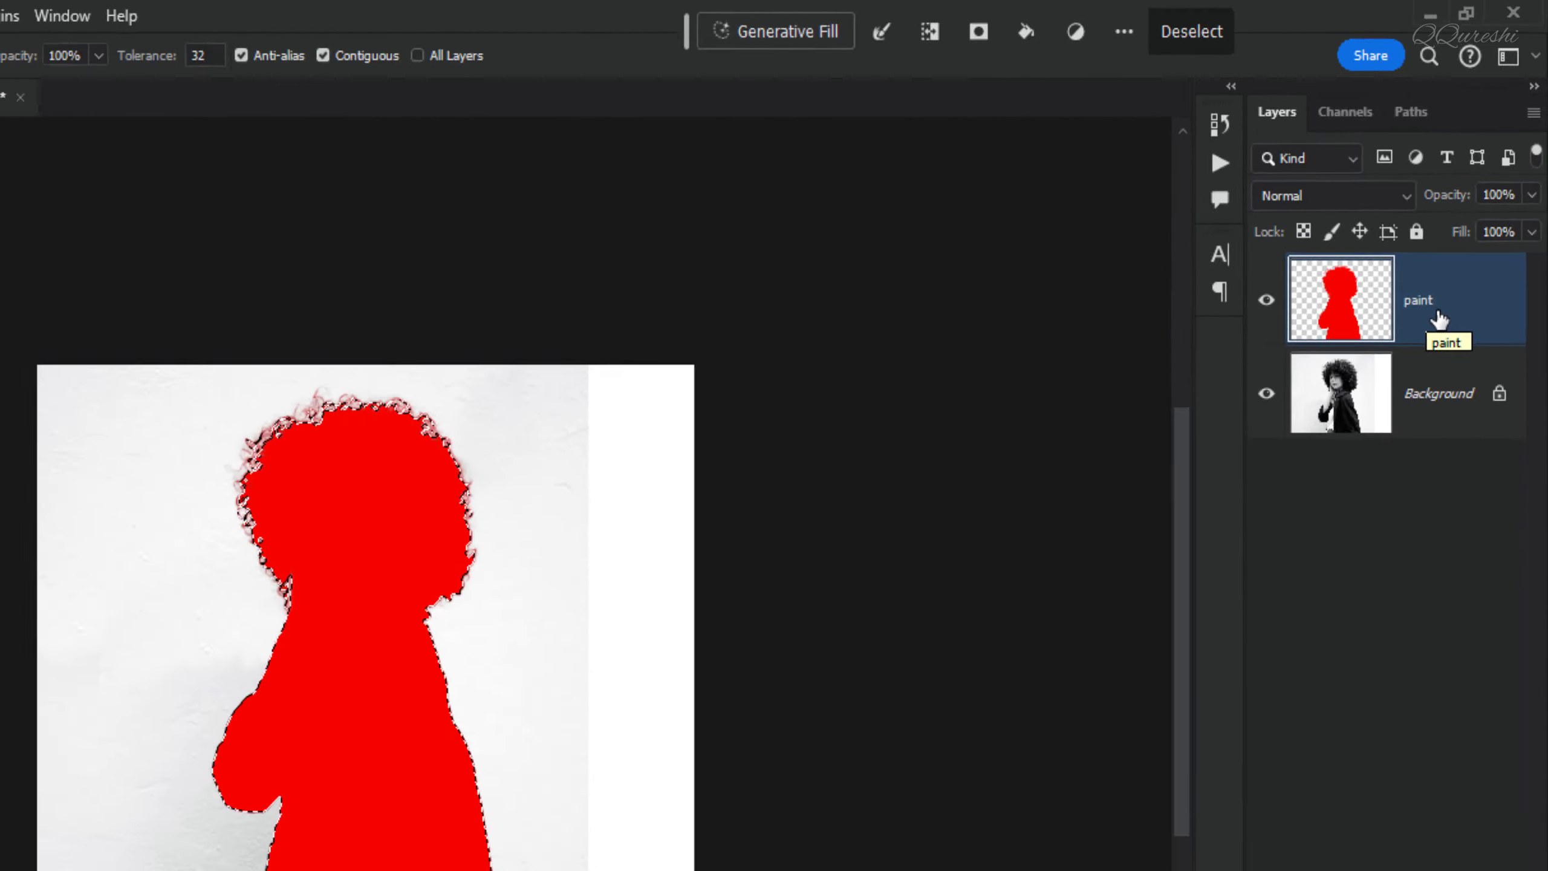
Duplicate the paint layer, name the copy area and place it below paint.
key("ctrl+j")
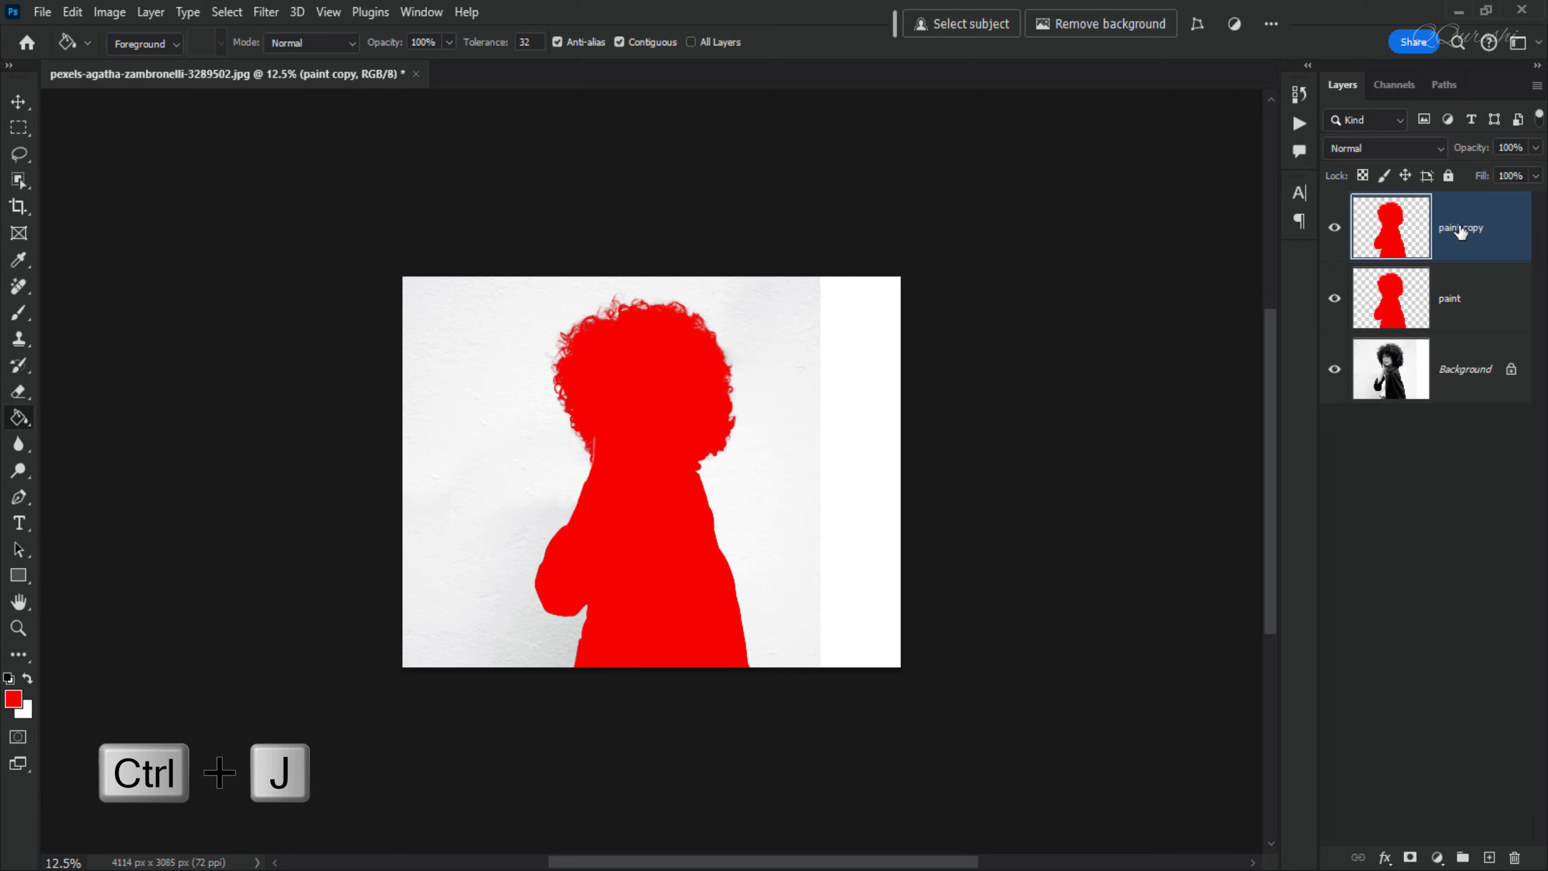
double_click(1462, 228)
type("a")
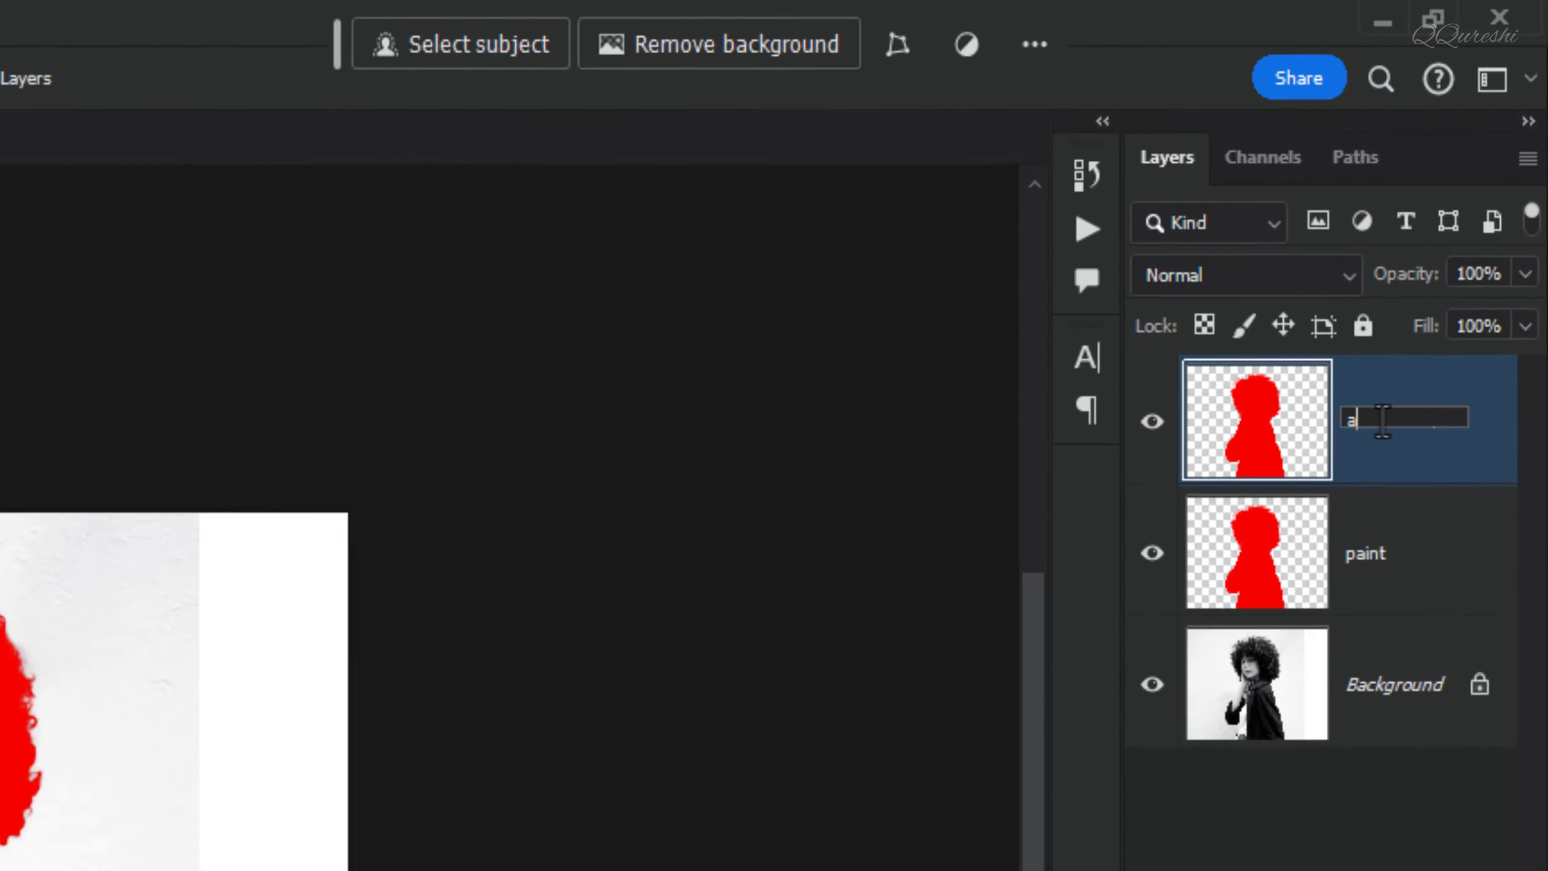
type("n")
key("Return")
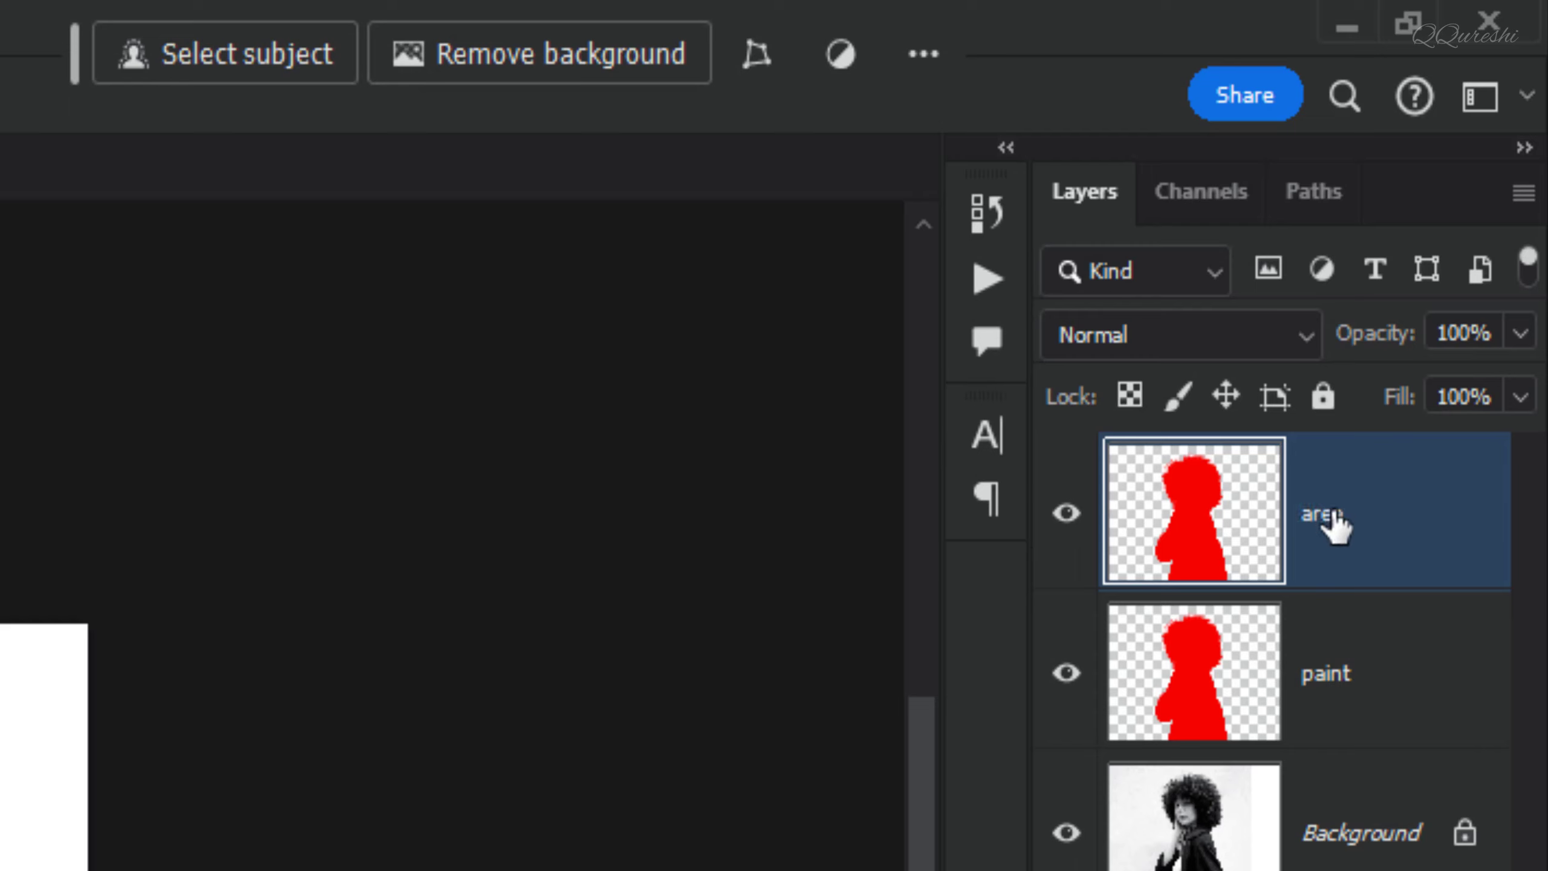
left_click_drag(1334, 525, 1343, 696)
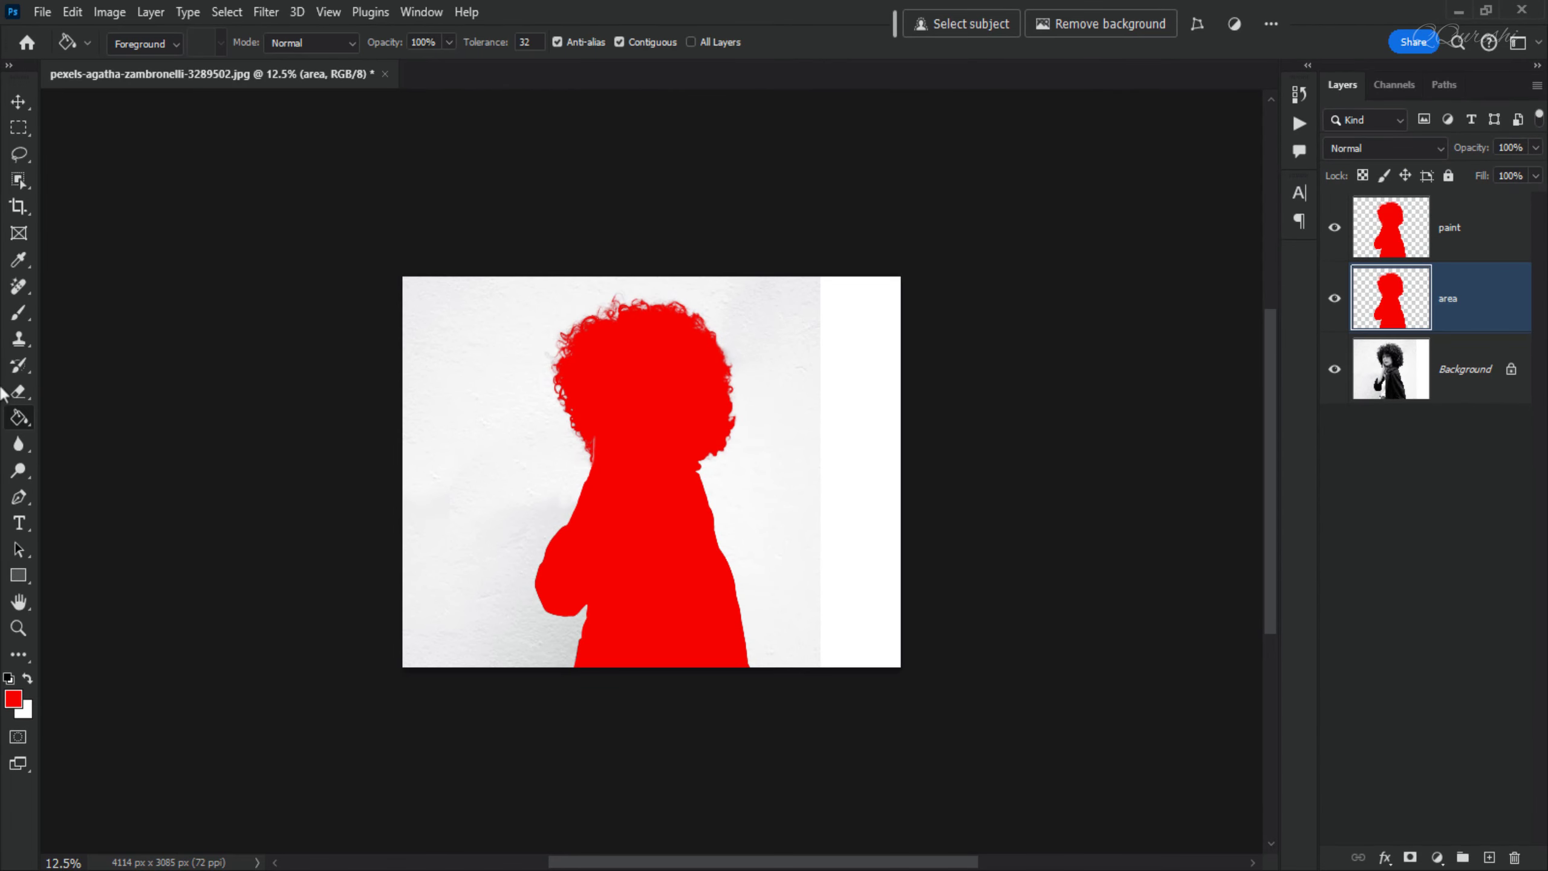
With the paint layer hidden, erase the left side and lower part of the red silhouette on the area layer along a curve.
left_click(18, 394)
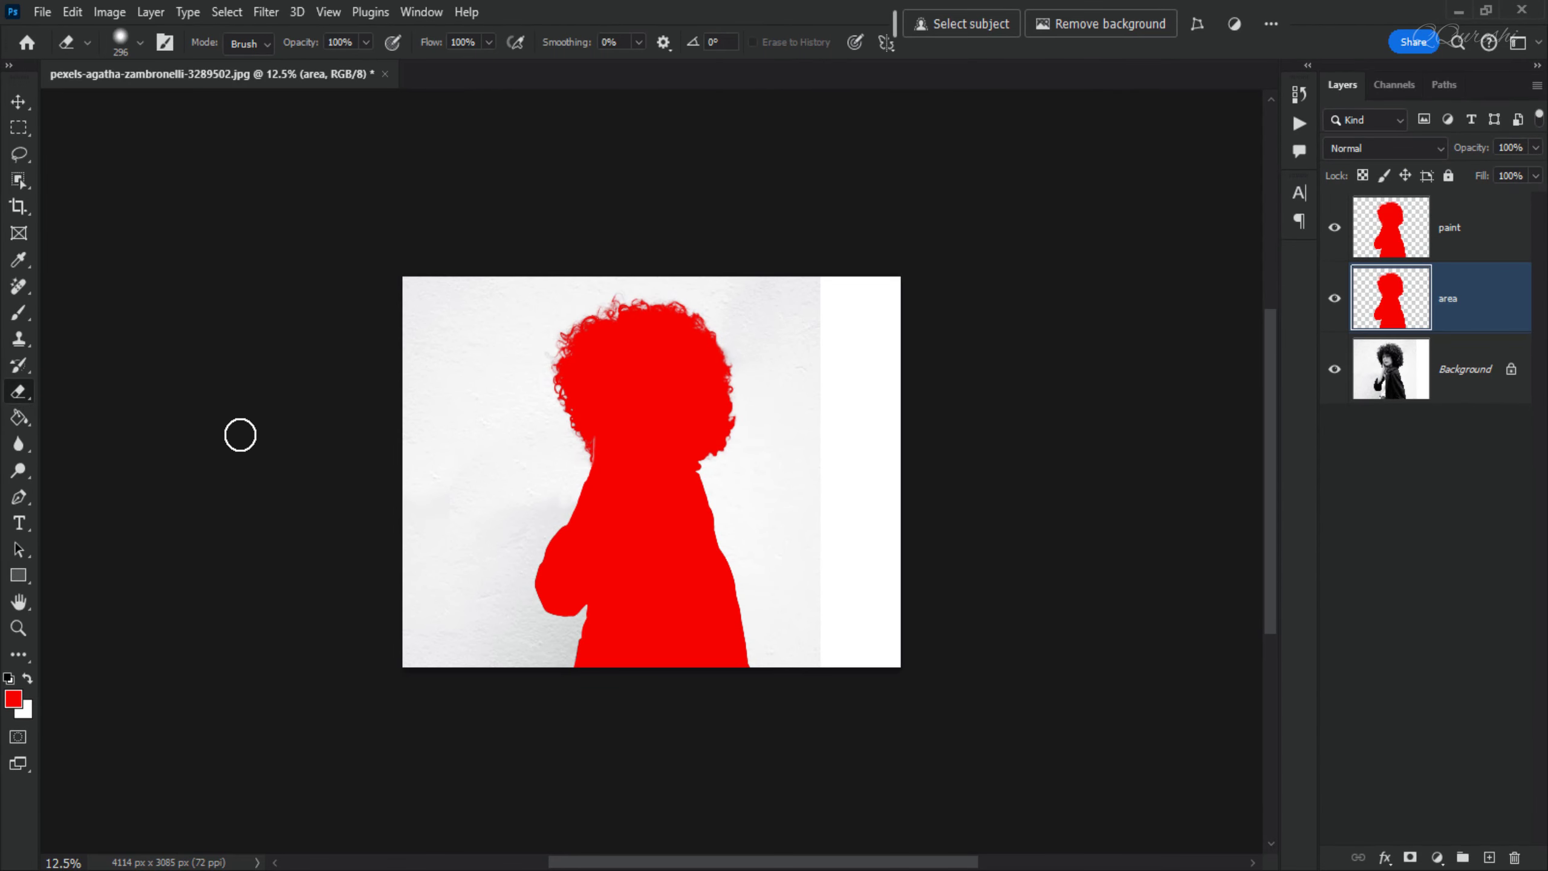
right_click(19, 393)
left_click(103, 391)
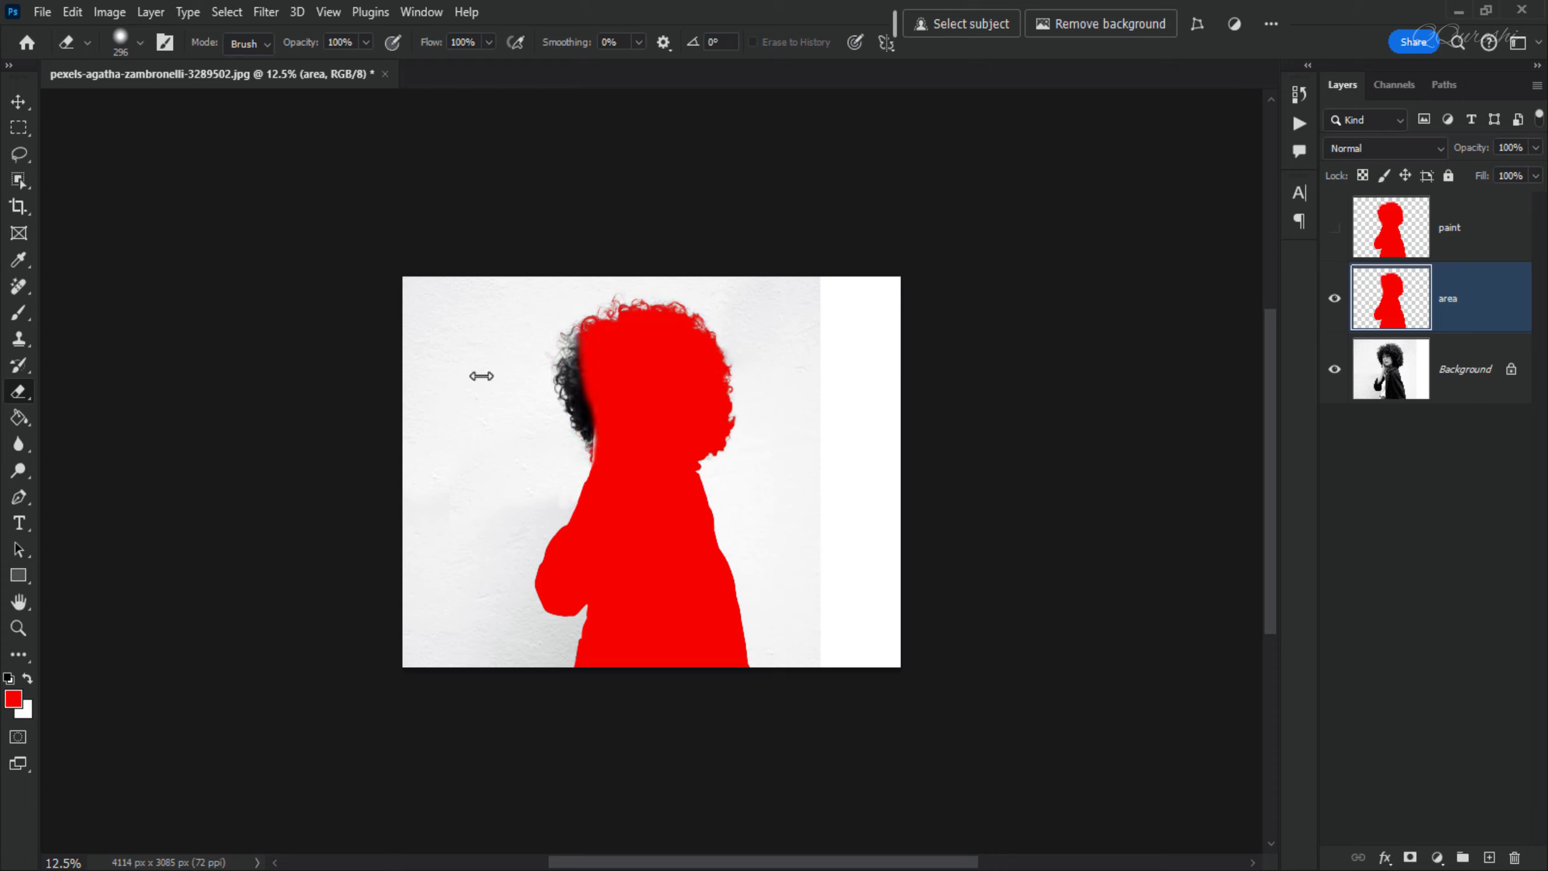
mouse_move(584, 469)
left_mouse_down()
mouse_move(592, 624)
mouse_move(580, 503)
mouse_move(569, 615)
mouse_move(566, 512)
mouse_move(544, 617)
mouse_move(552, 533)
mouse_move(563, 644)
mouse_move(584, 671)
mouse_move(591, 589)
mouse_move(607, 670)
mouse_move(769, 655)
mouse_move(605, 667)
mouse_move(680, 669)
mouse_move(645, 649)
mouse_move(595, 519)
left_mouse_up()
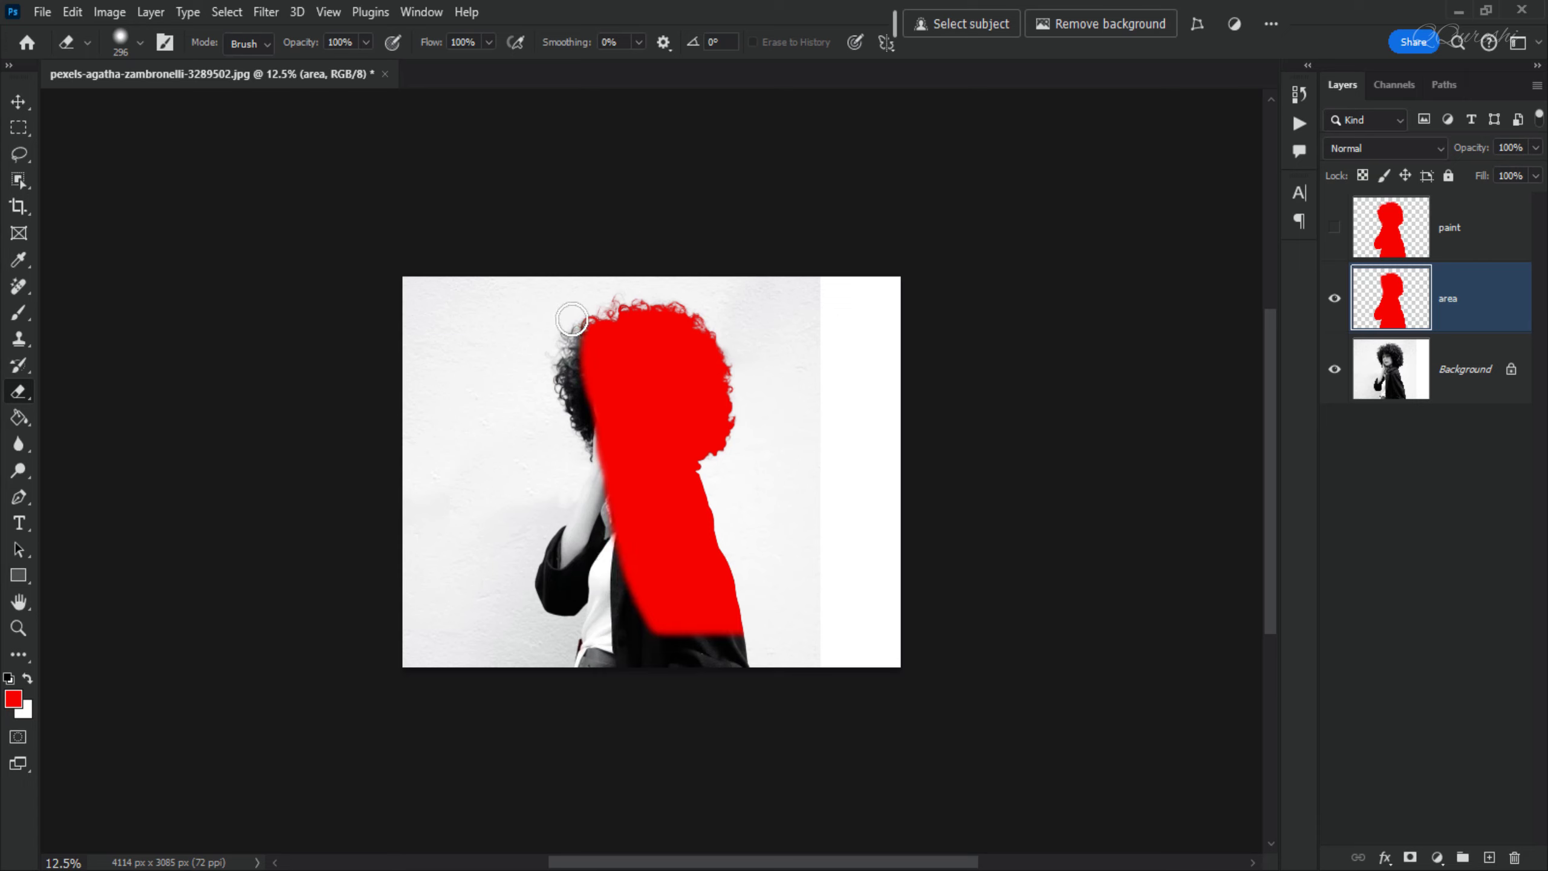
mouse_move(571, 319)
left_mouse_down()
mouse_move(613, 613)
mouse_move(541, 609)
left_mouse_up()
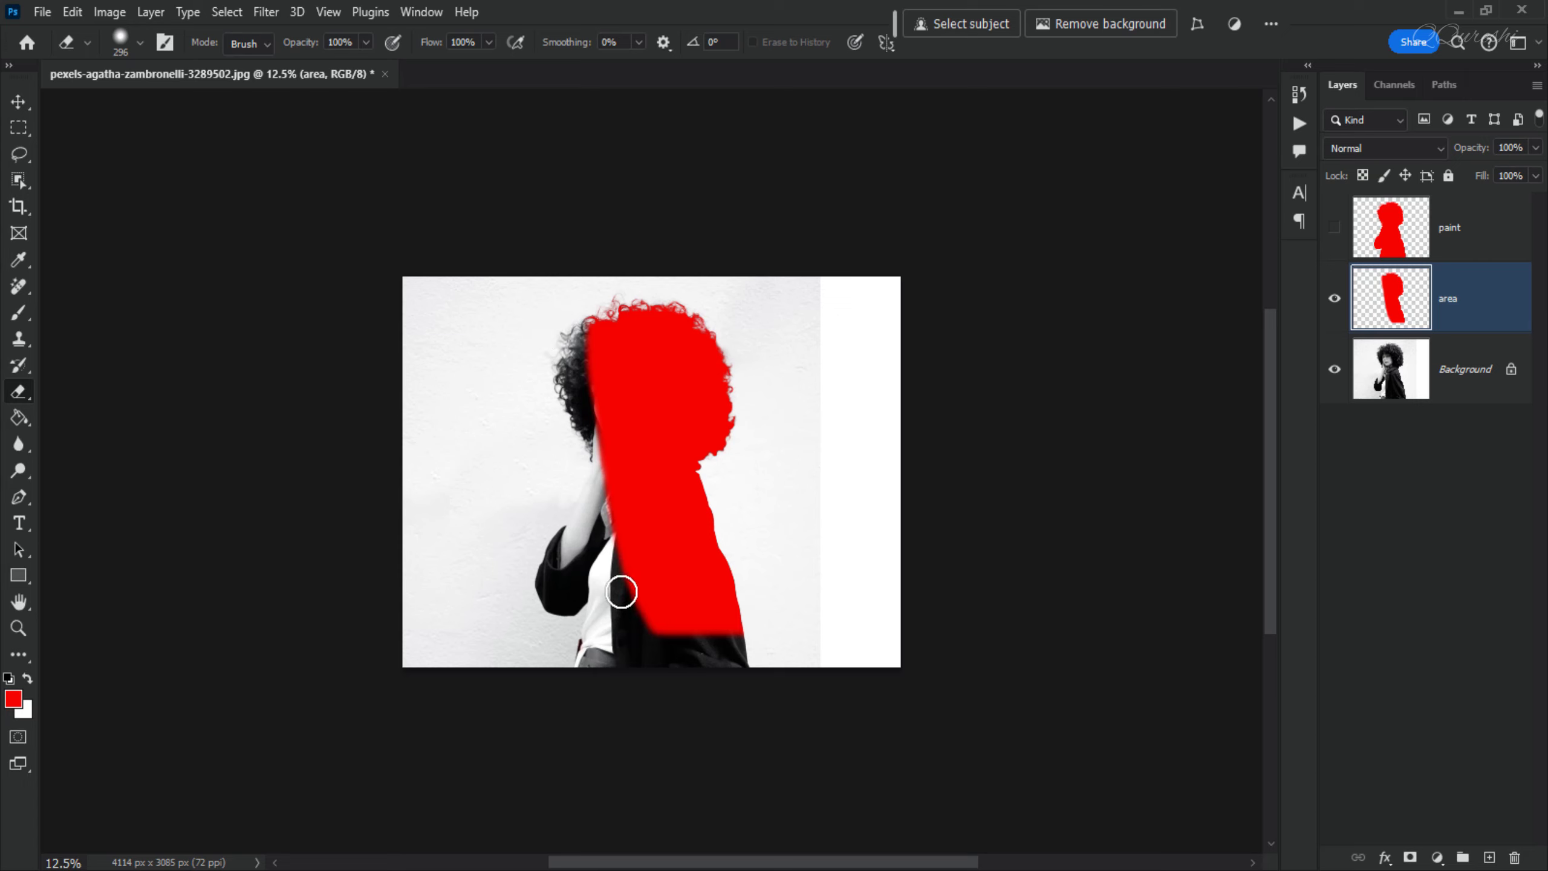
mouse_move(622, 591)
left_mouse_down()
mouse_move(664, 626)
mouse_move(729, 640)
mouse_move(624, 578)
mouse_move(584, 505)
left_mouse_up()
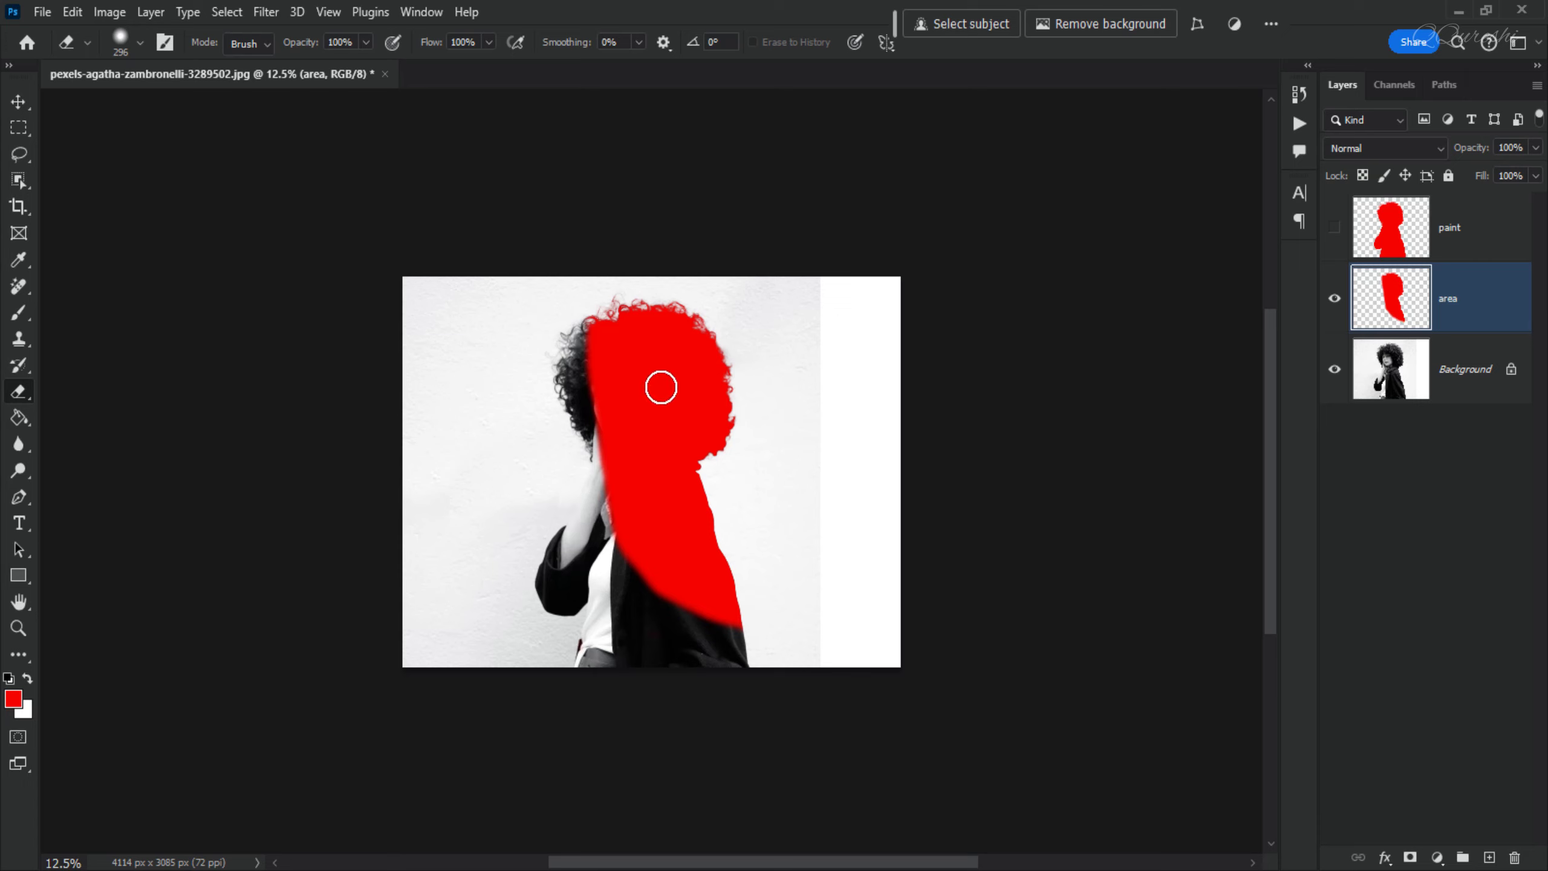
Hide the area layer and run the Play me action from the Pixel Sorting Effect Photoshop Action set on the Background layer.
left_click(1335, 300)
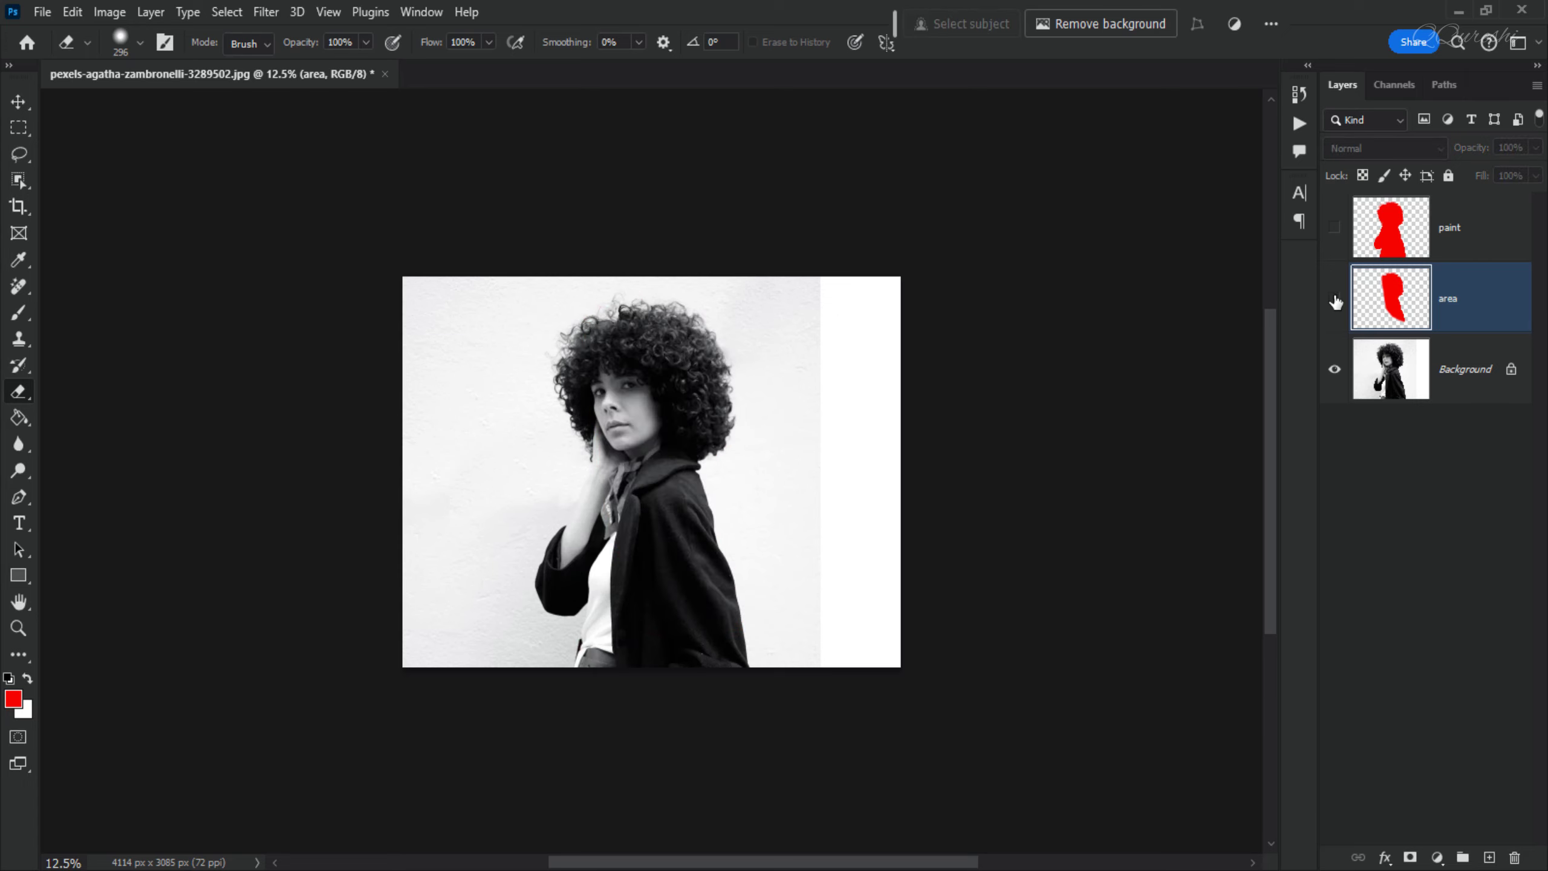
left_click(1472, 374)
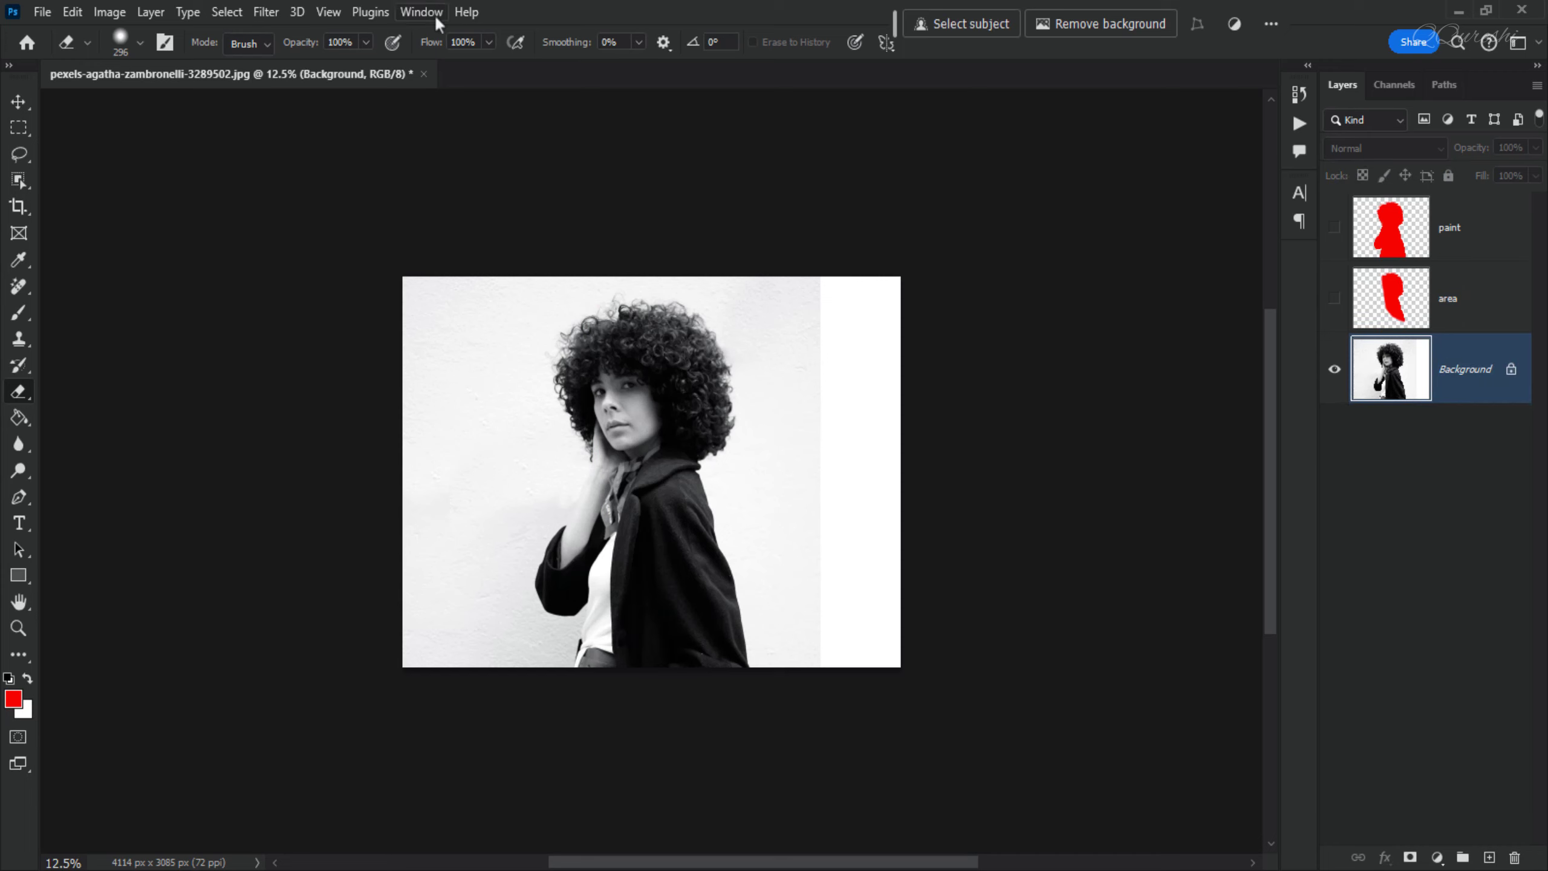
left_click(410, 14)
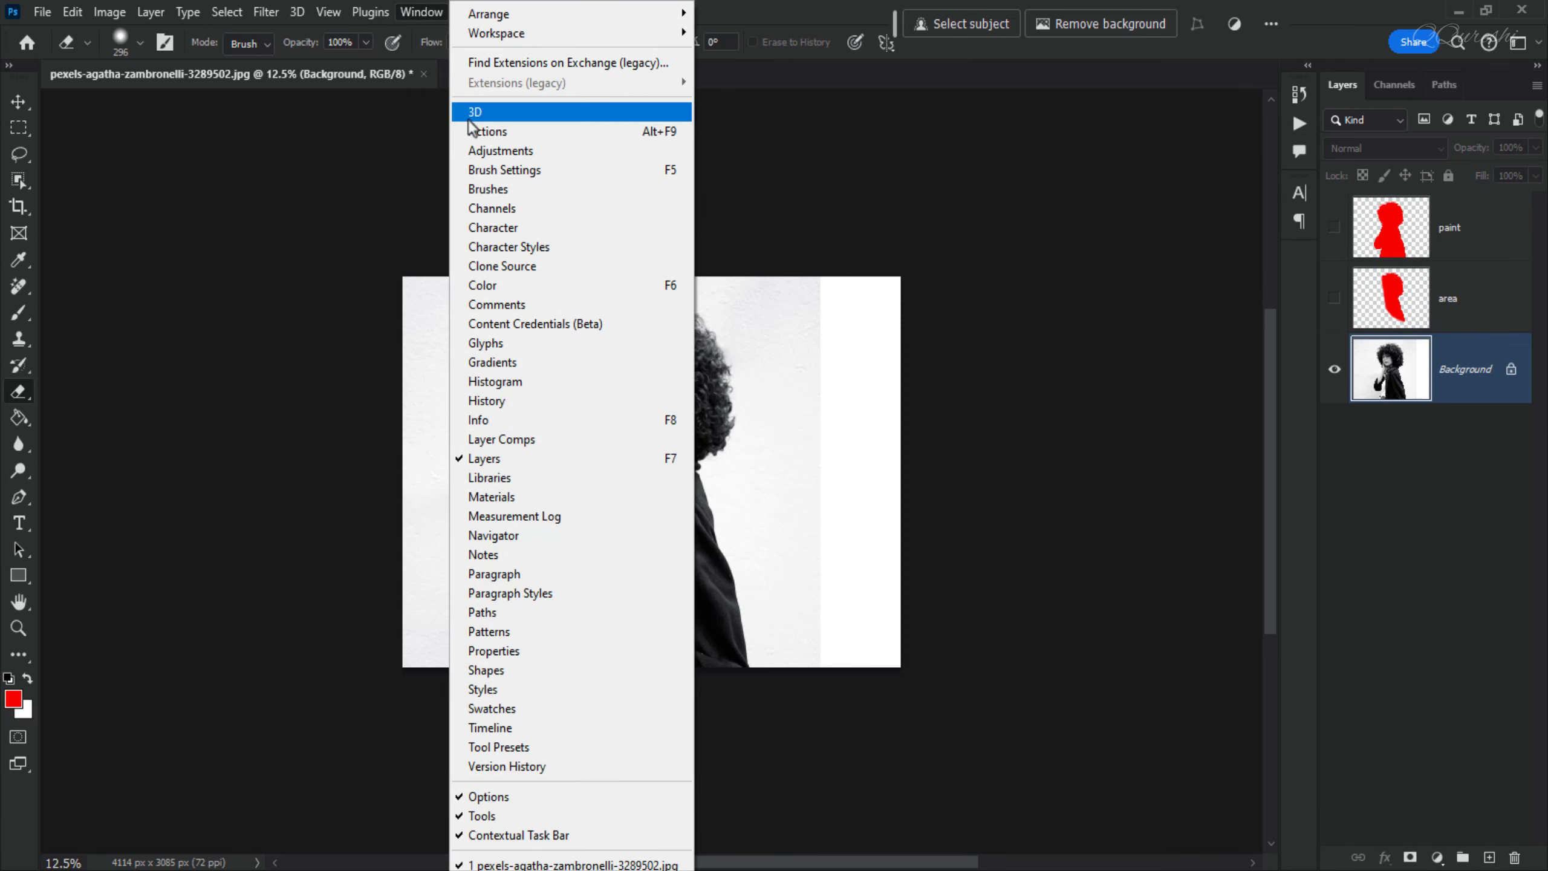
left_click(487, 131)
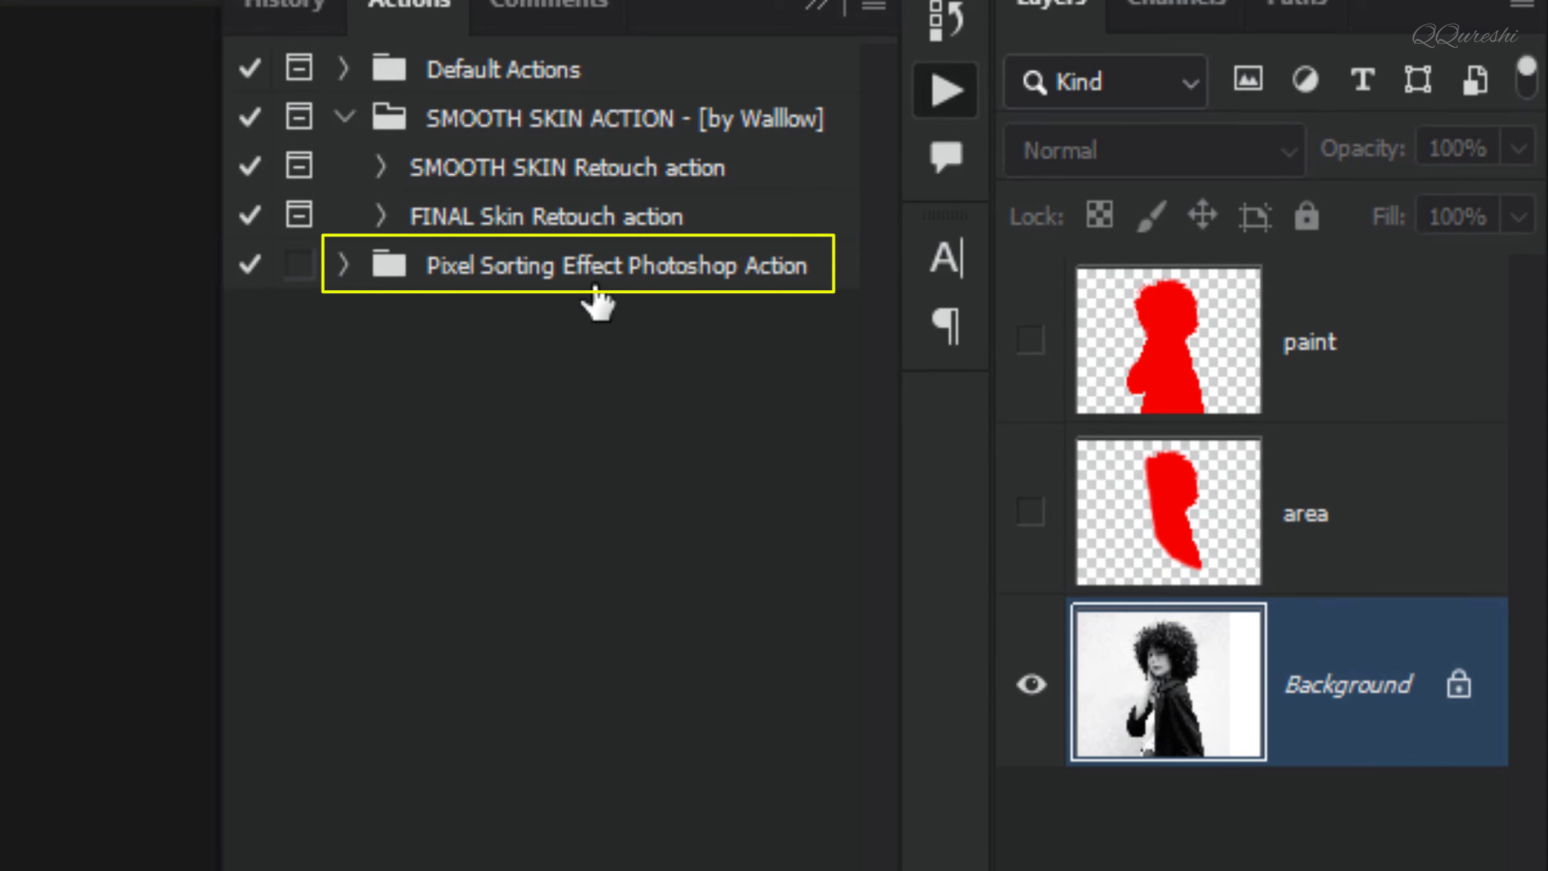
left_click(343, 265)
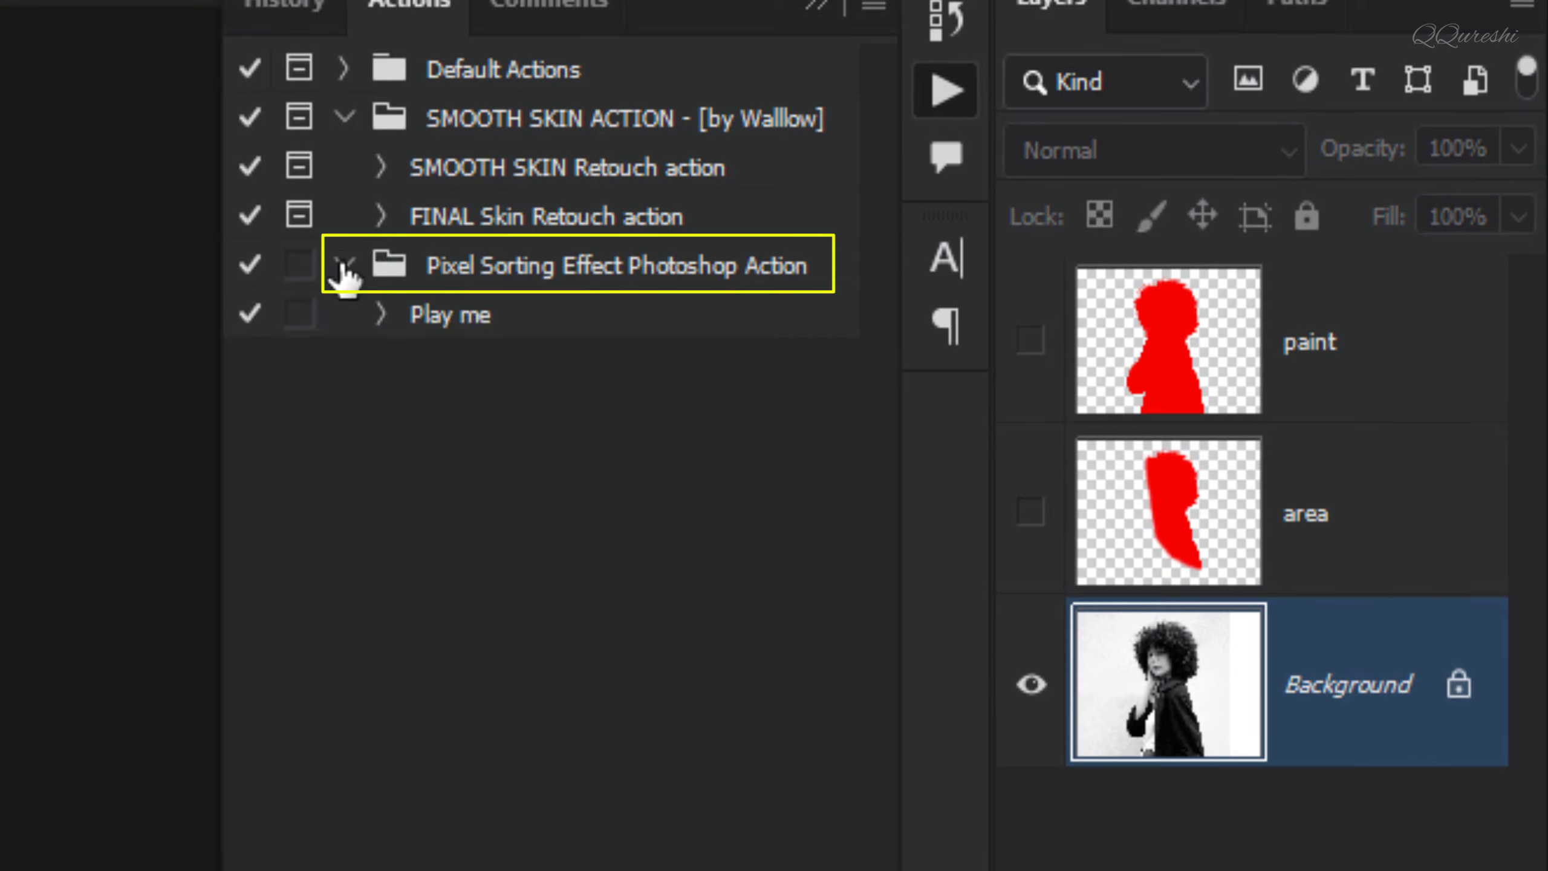
left_click(463, 314)
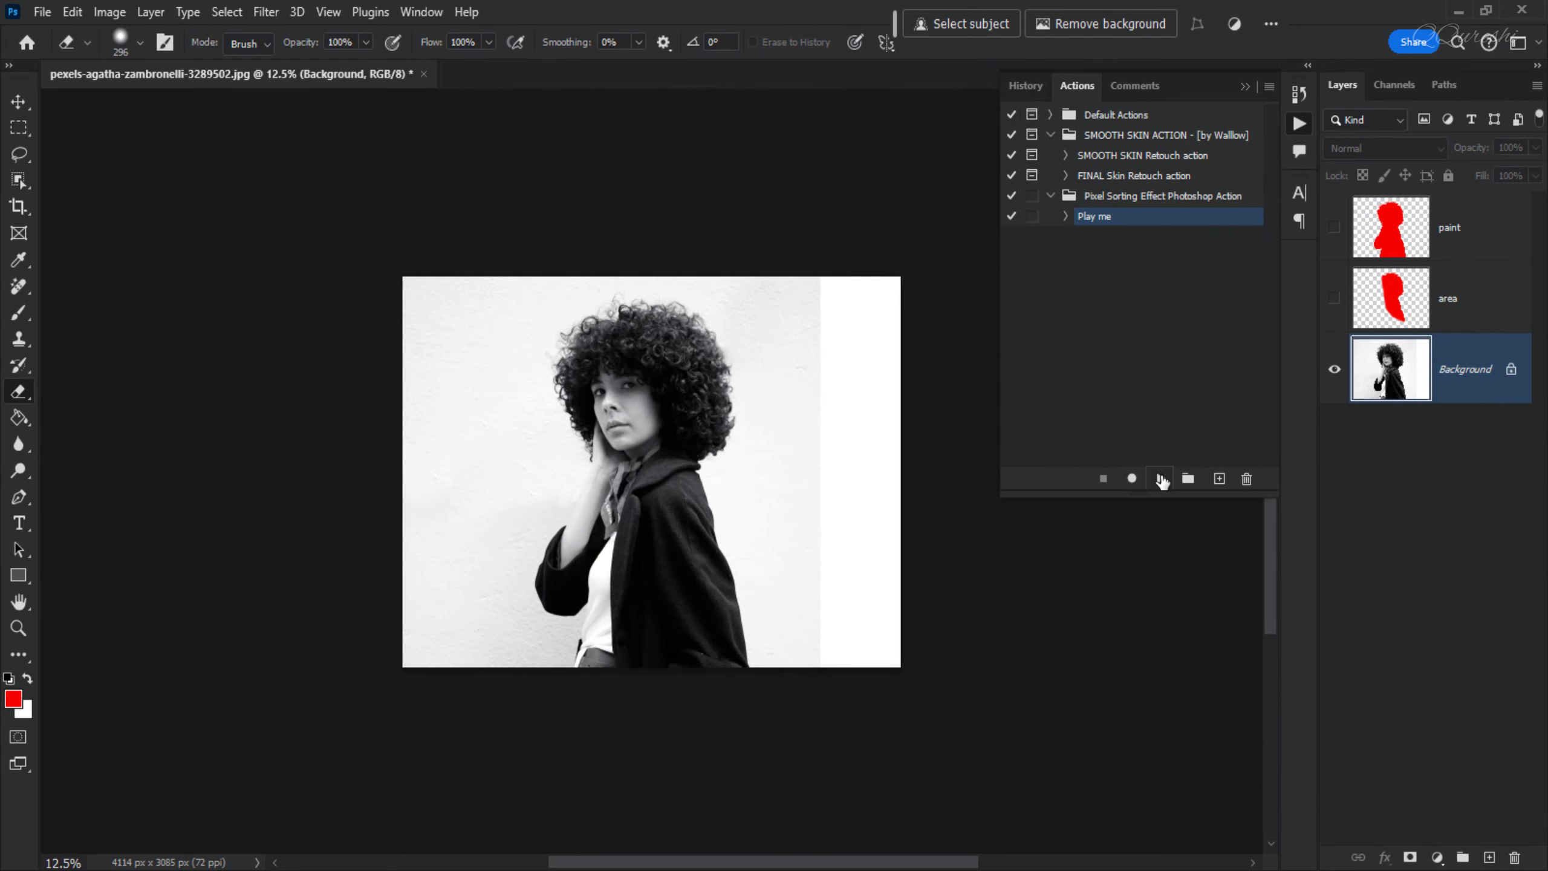
left_click(1162, 480)
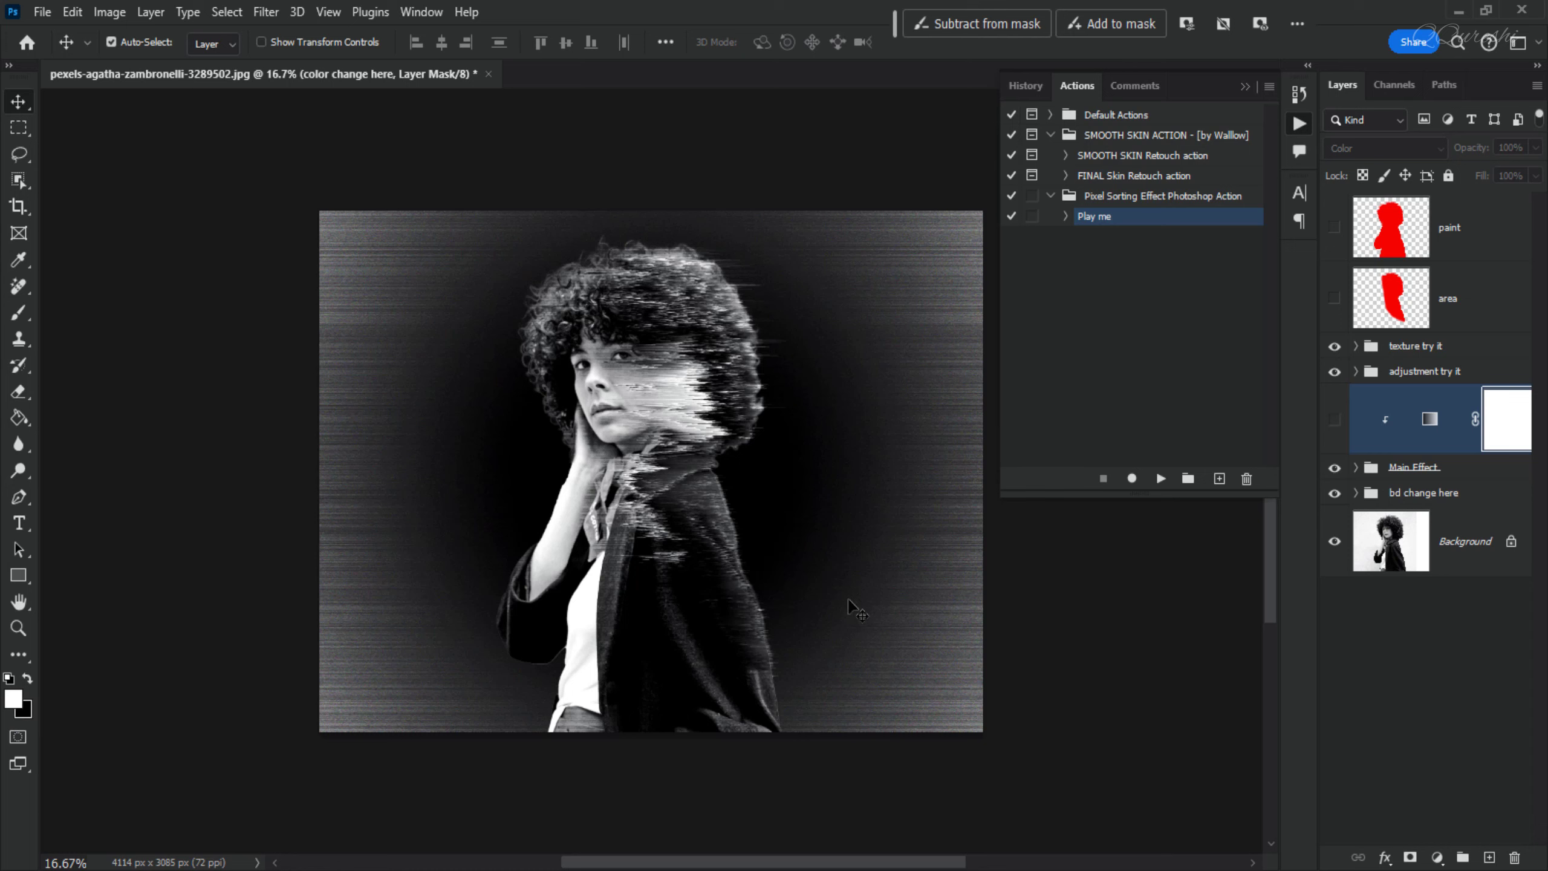
Delete the action's layers from texture try it to bd change here and reset the foreground and background colors to black and white.
left_click(1414, 352)
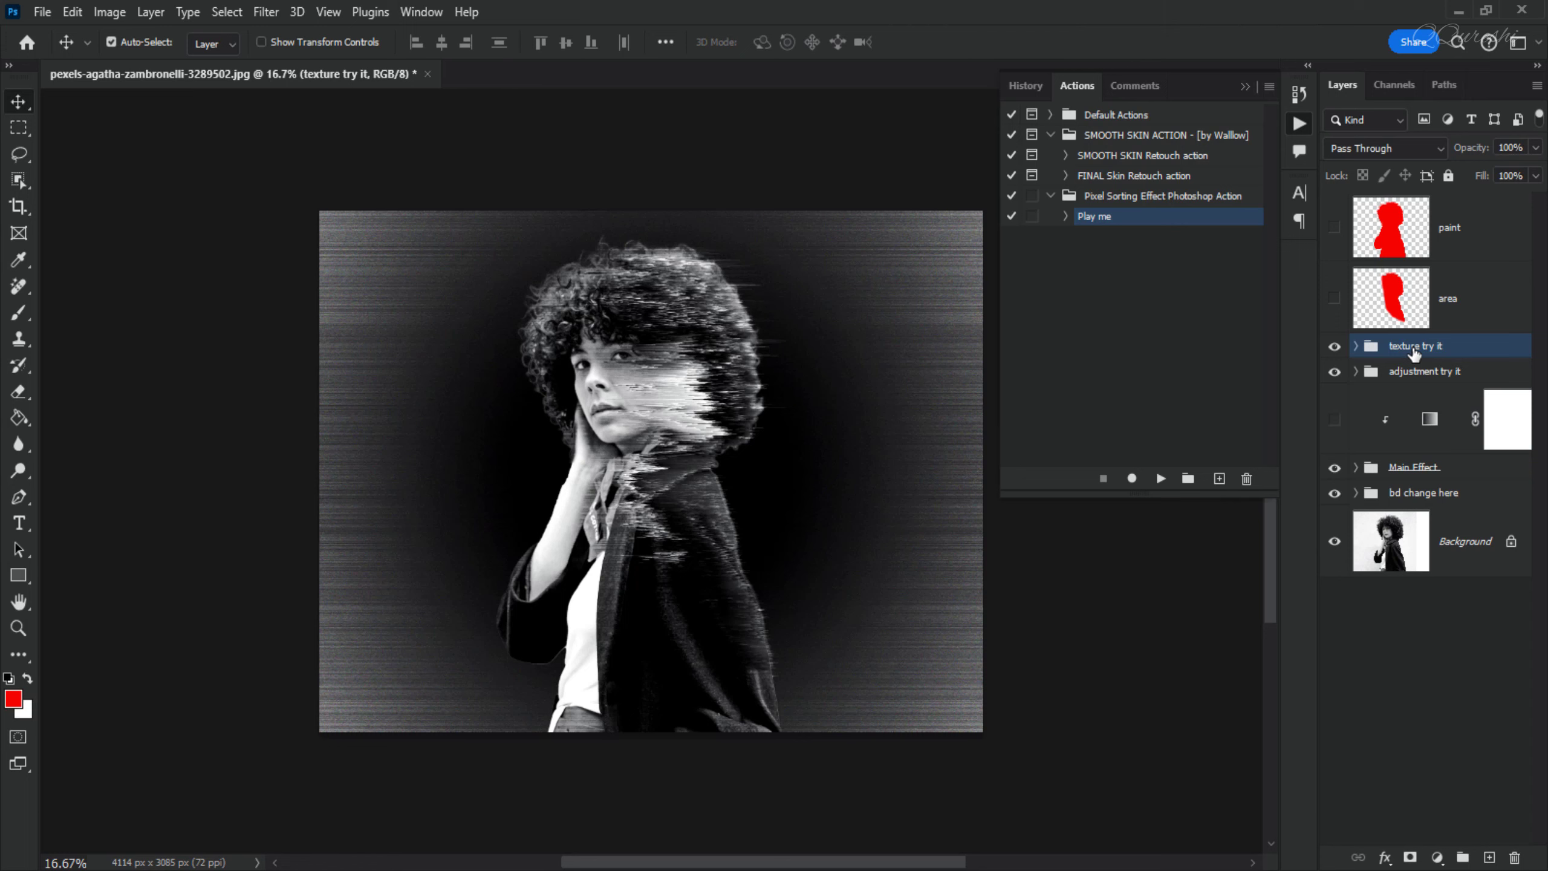
left_click(1431, 496, "shift")
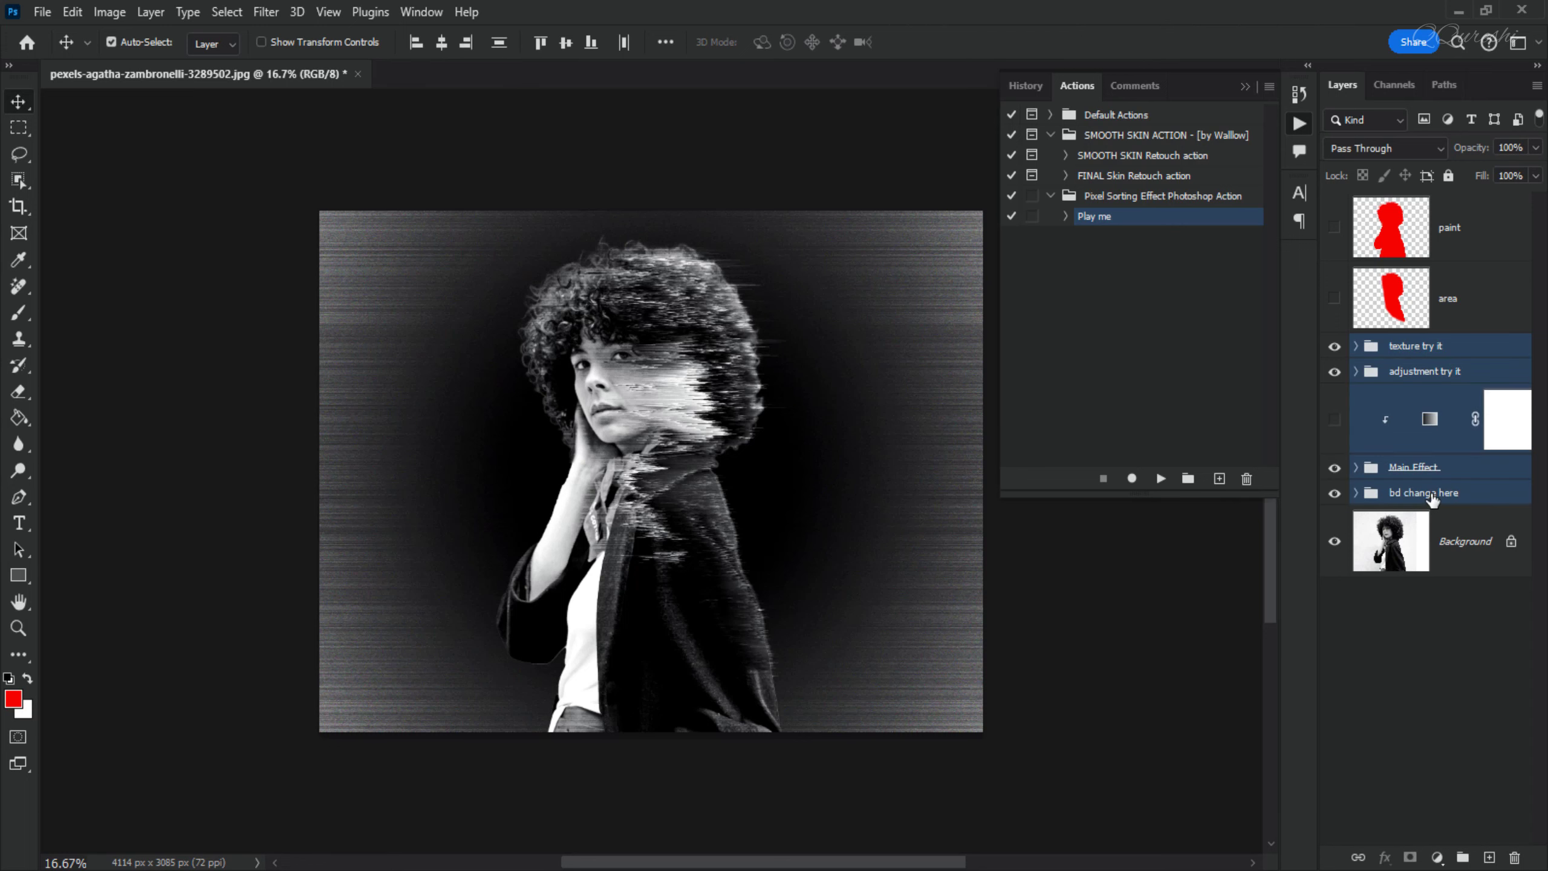
left_click(1516, 857)
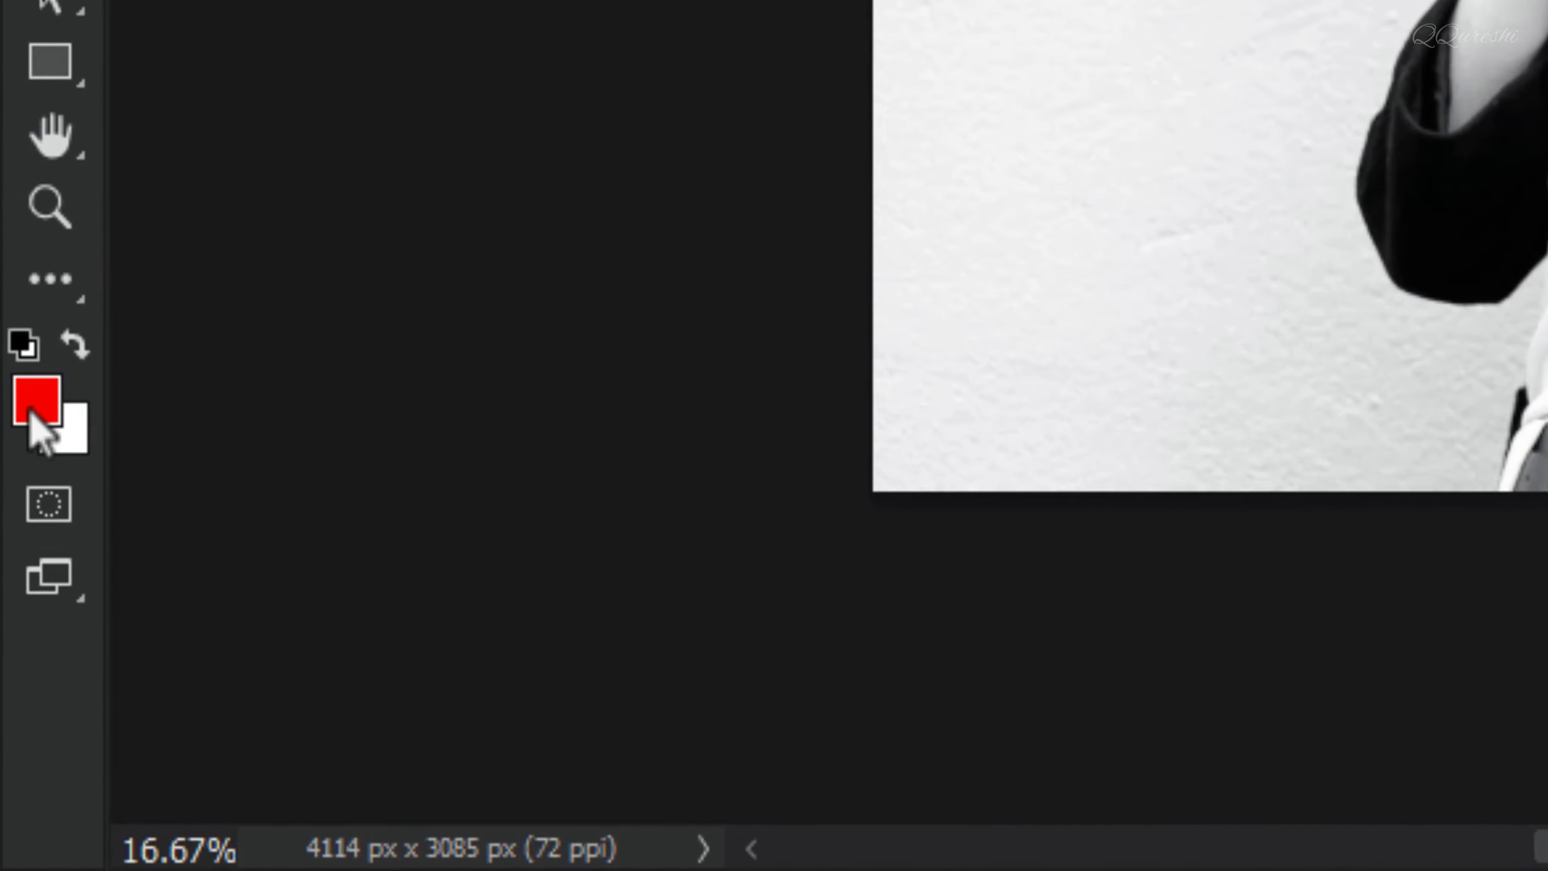
key("d")
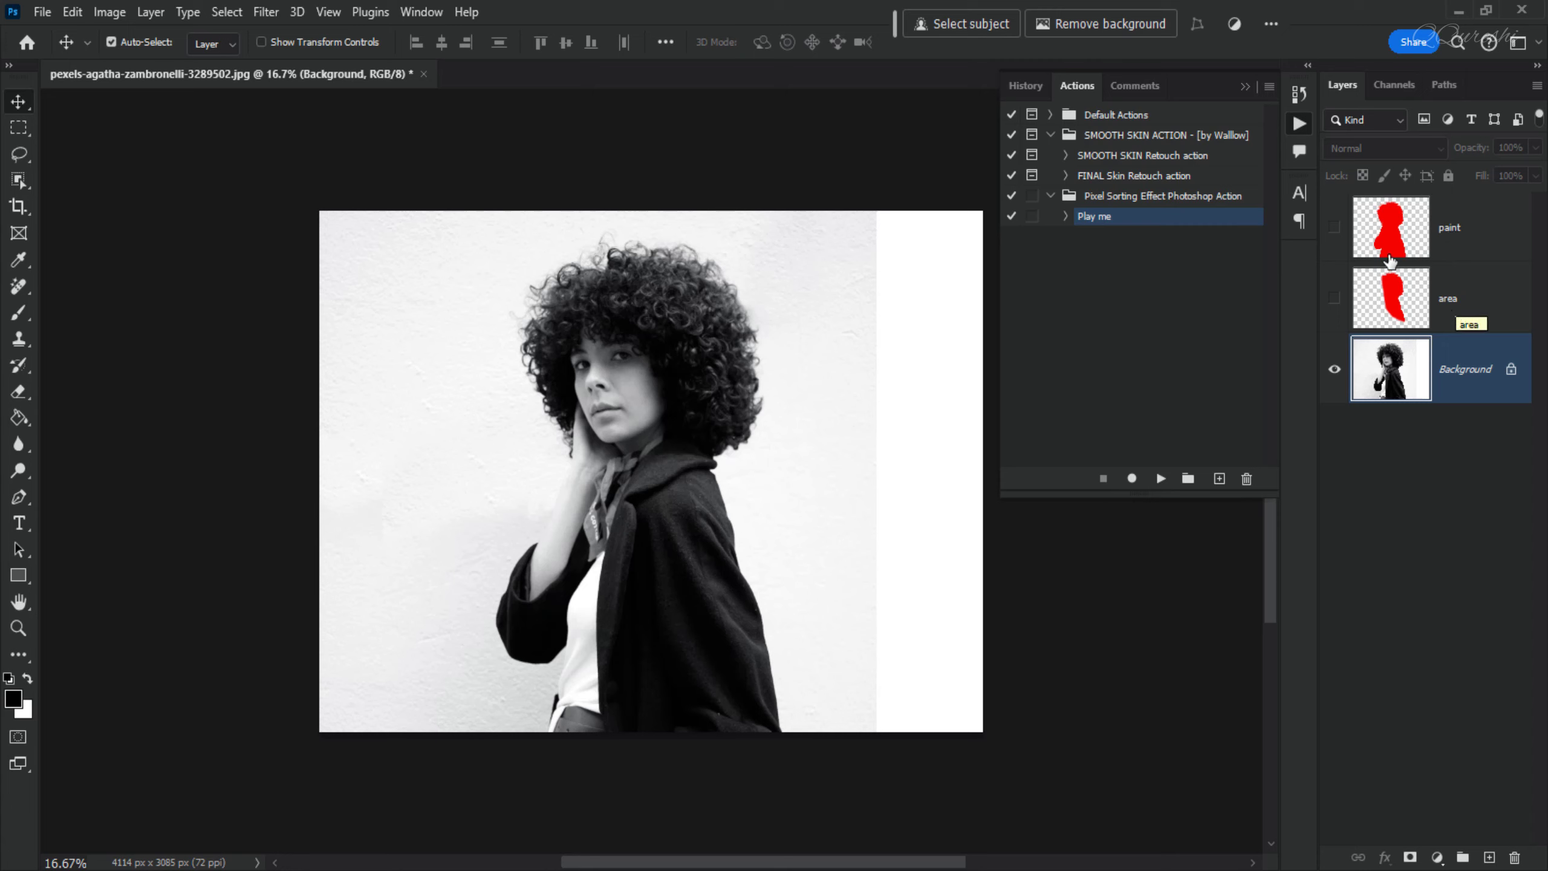
Check the paint and area layers, leave both hidden and run the Play me action on the Background layer.
left_click(1334, 227)
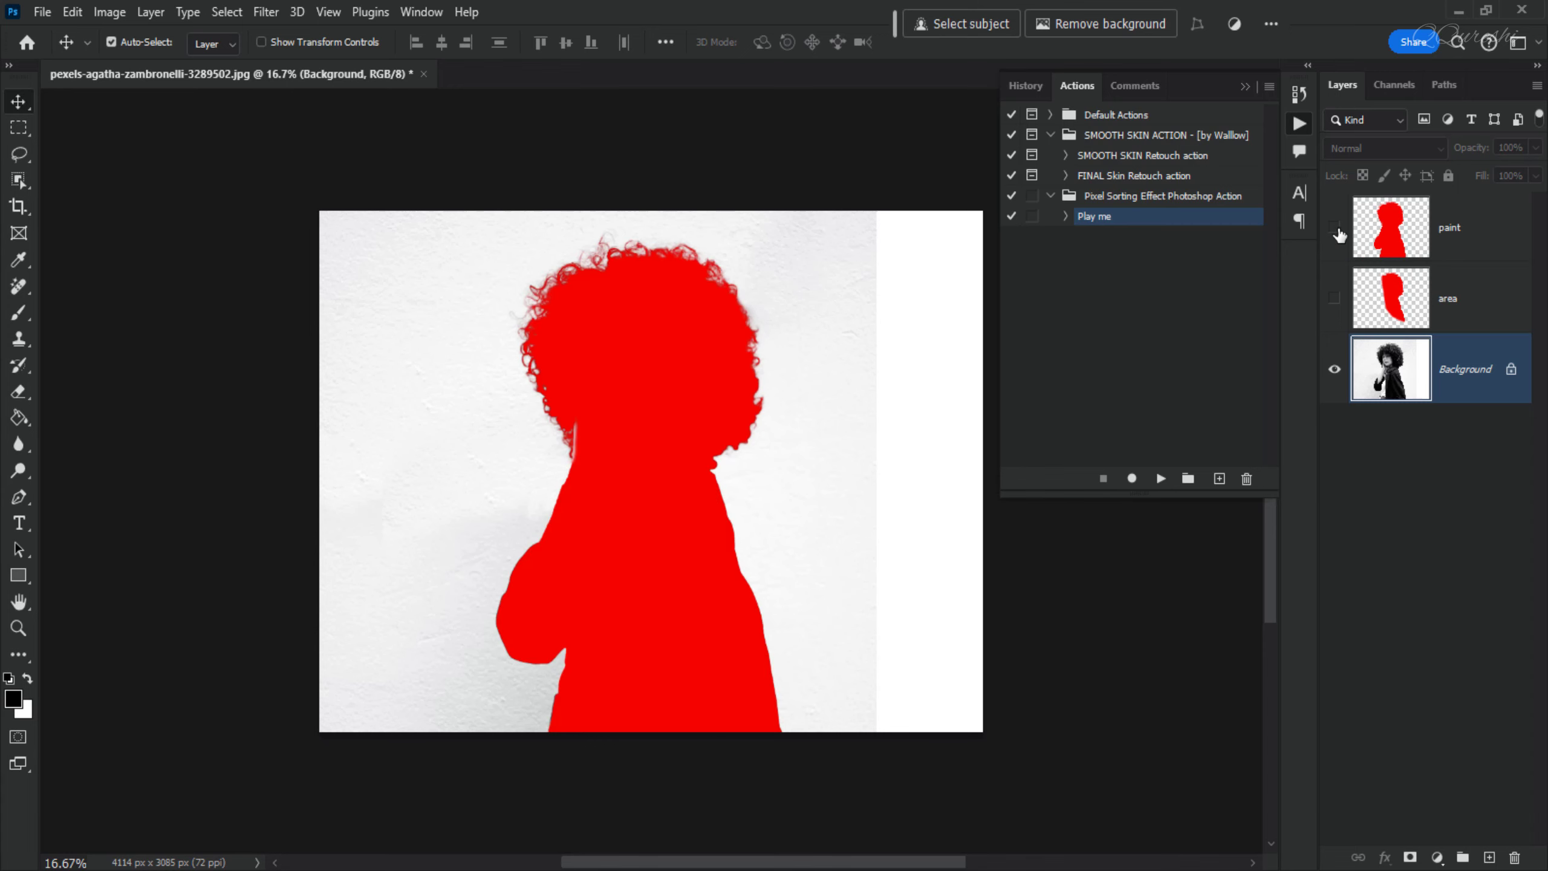
left_click(1334, 229)
left_click(1335, 299)
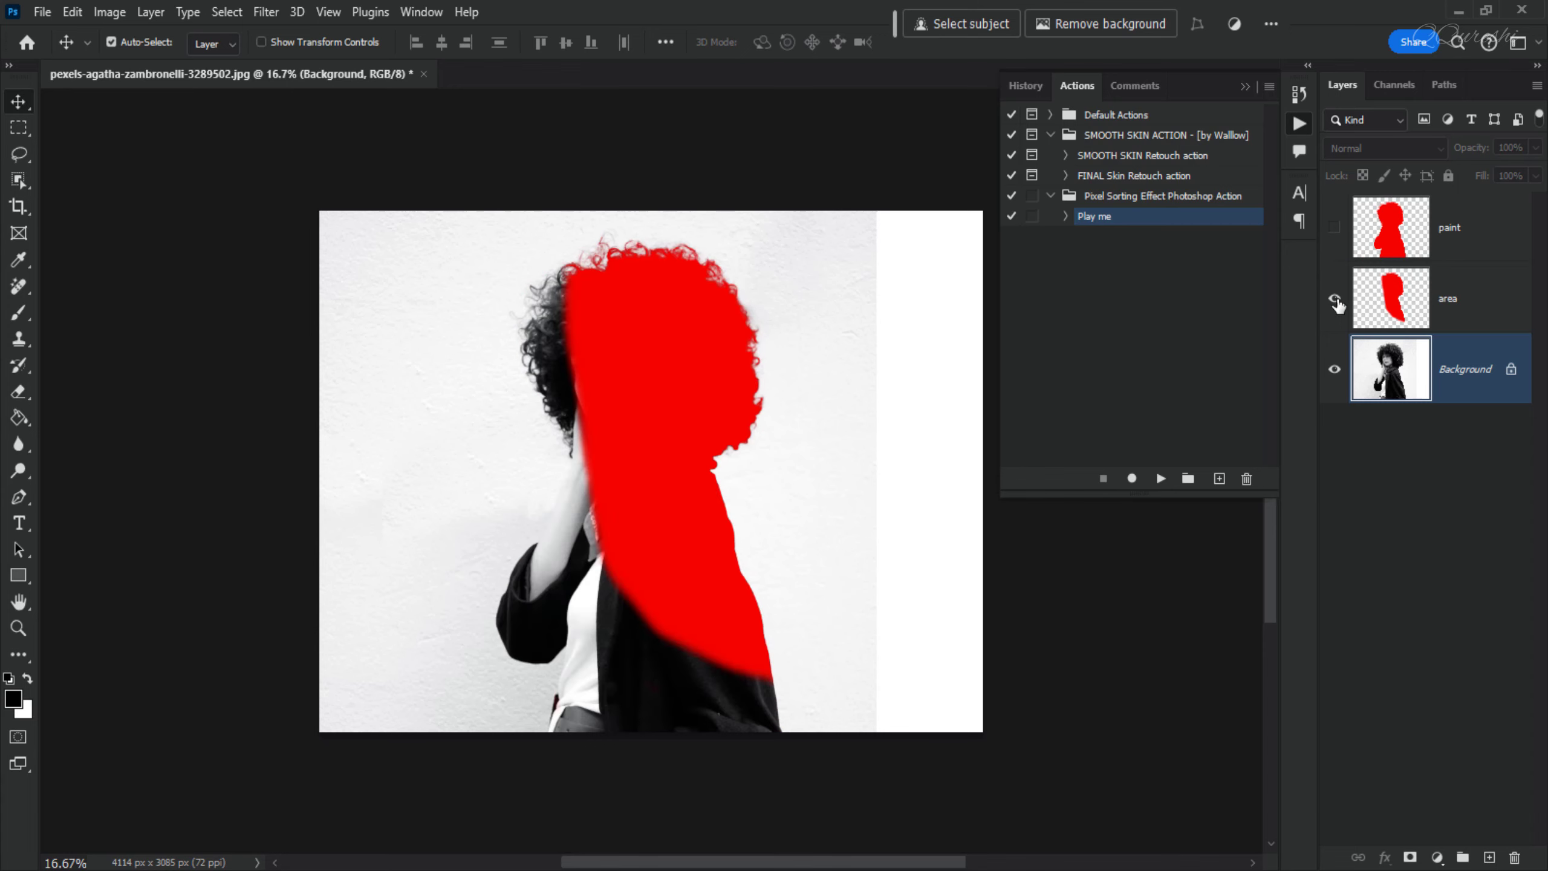
left_click(1335, 299)
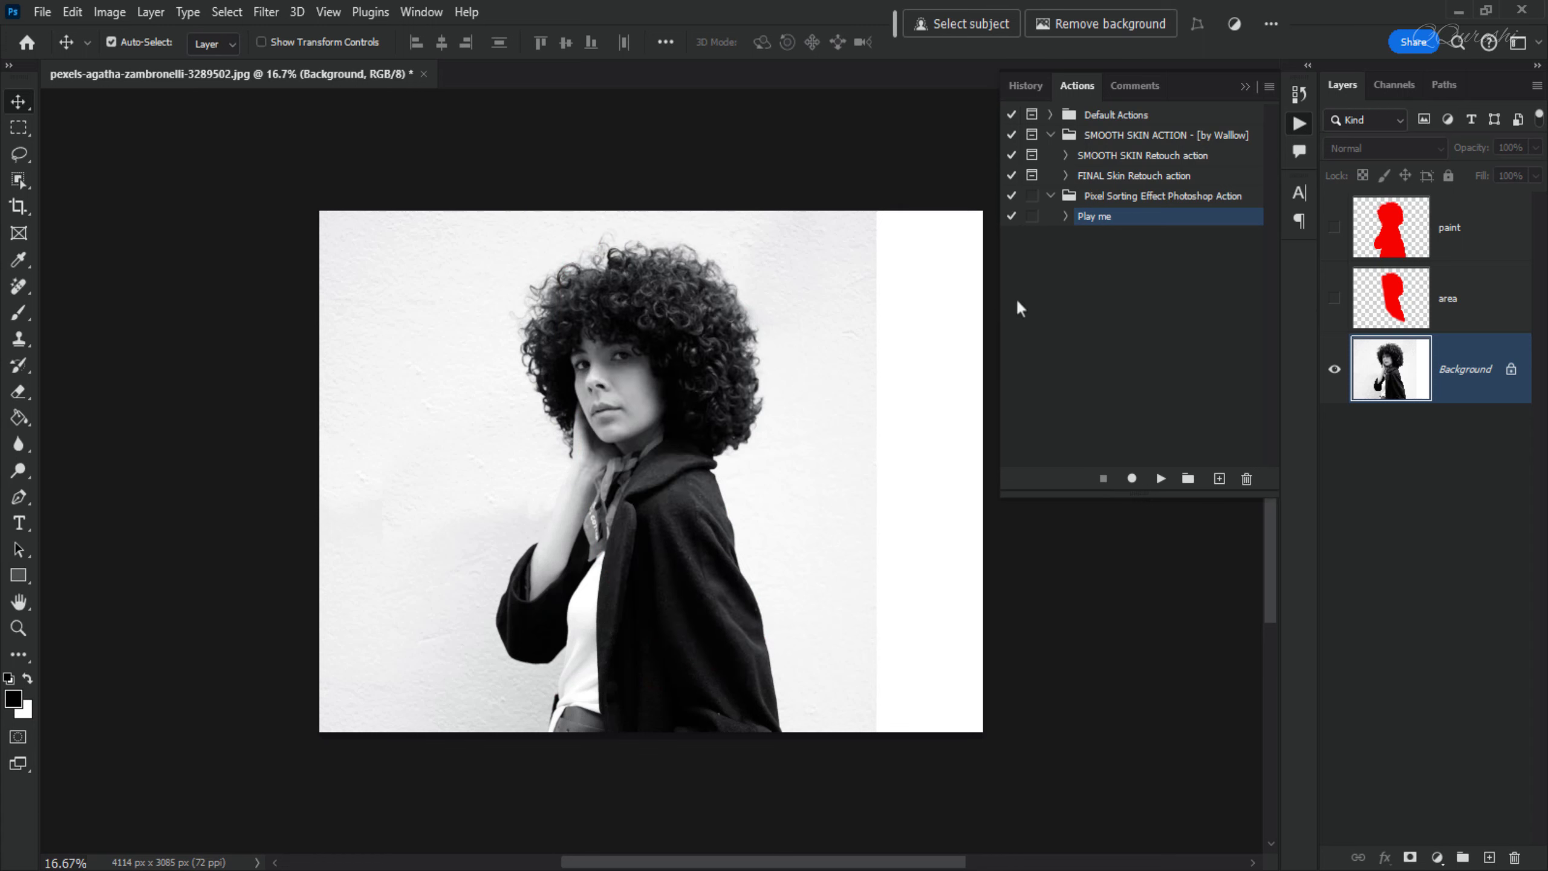
left_click(1161, 480)
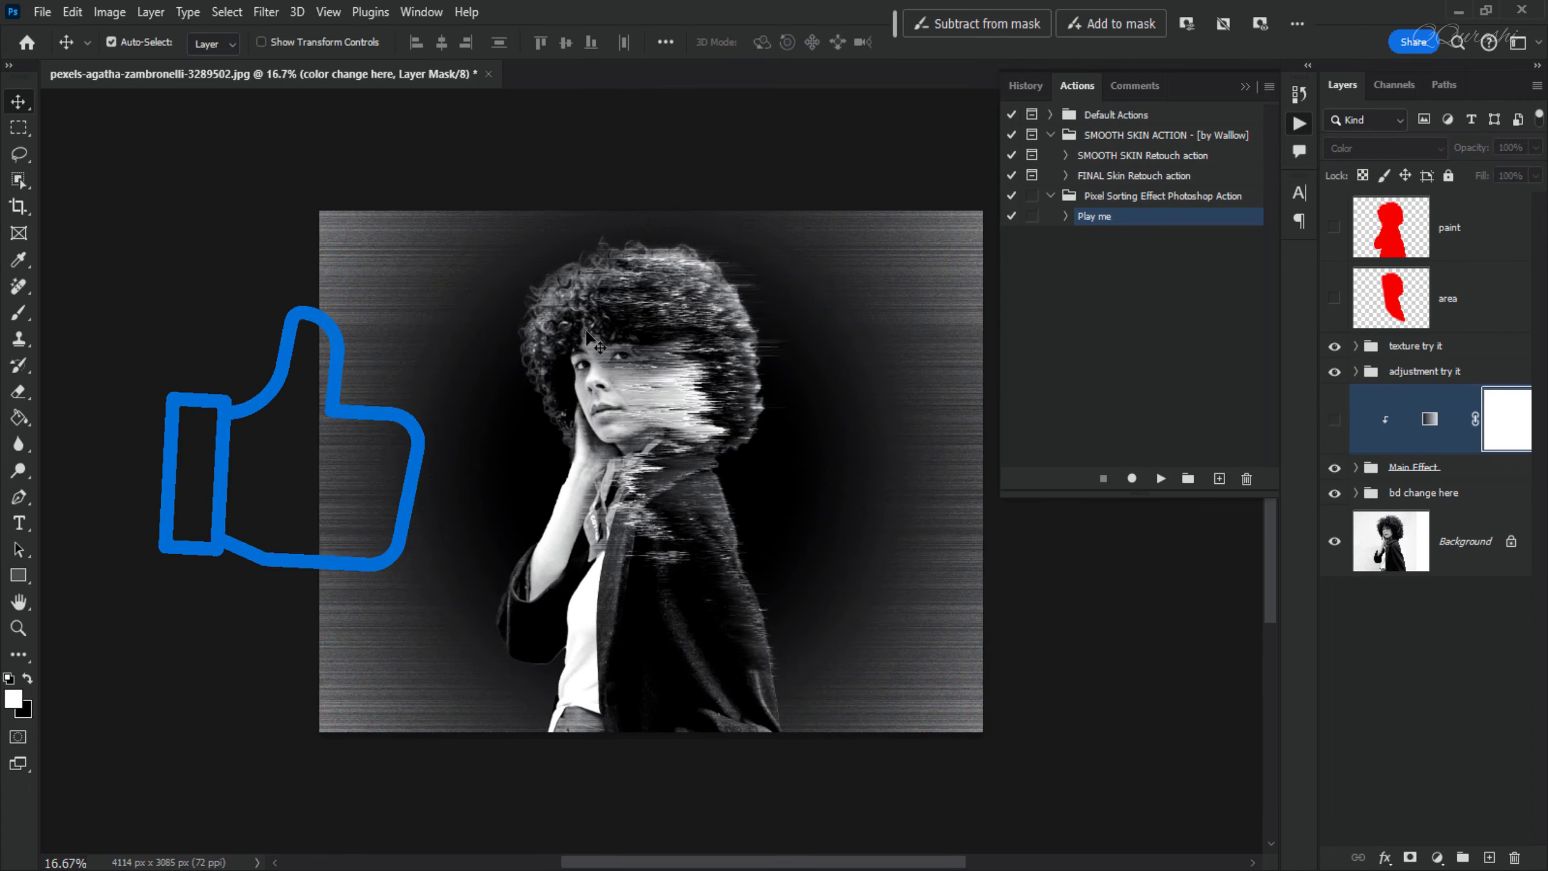
Examine what the texture, adjustment, Main Effect and bd change here groups each contribute to the pixel-sorted portrait.
scroll(754, 447, "up", 5)
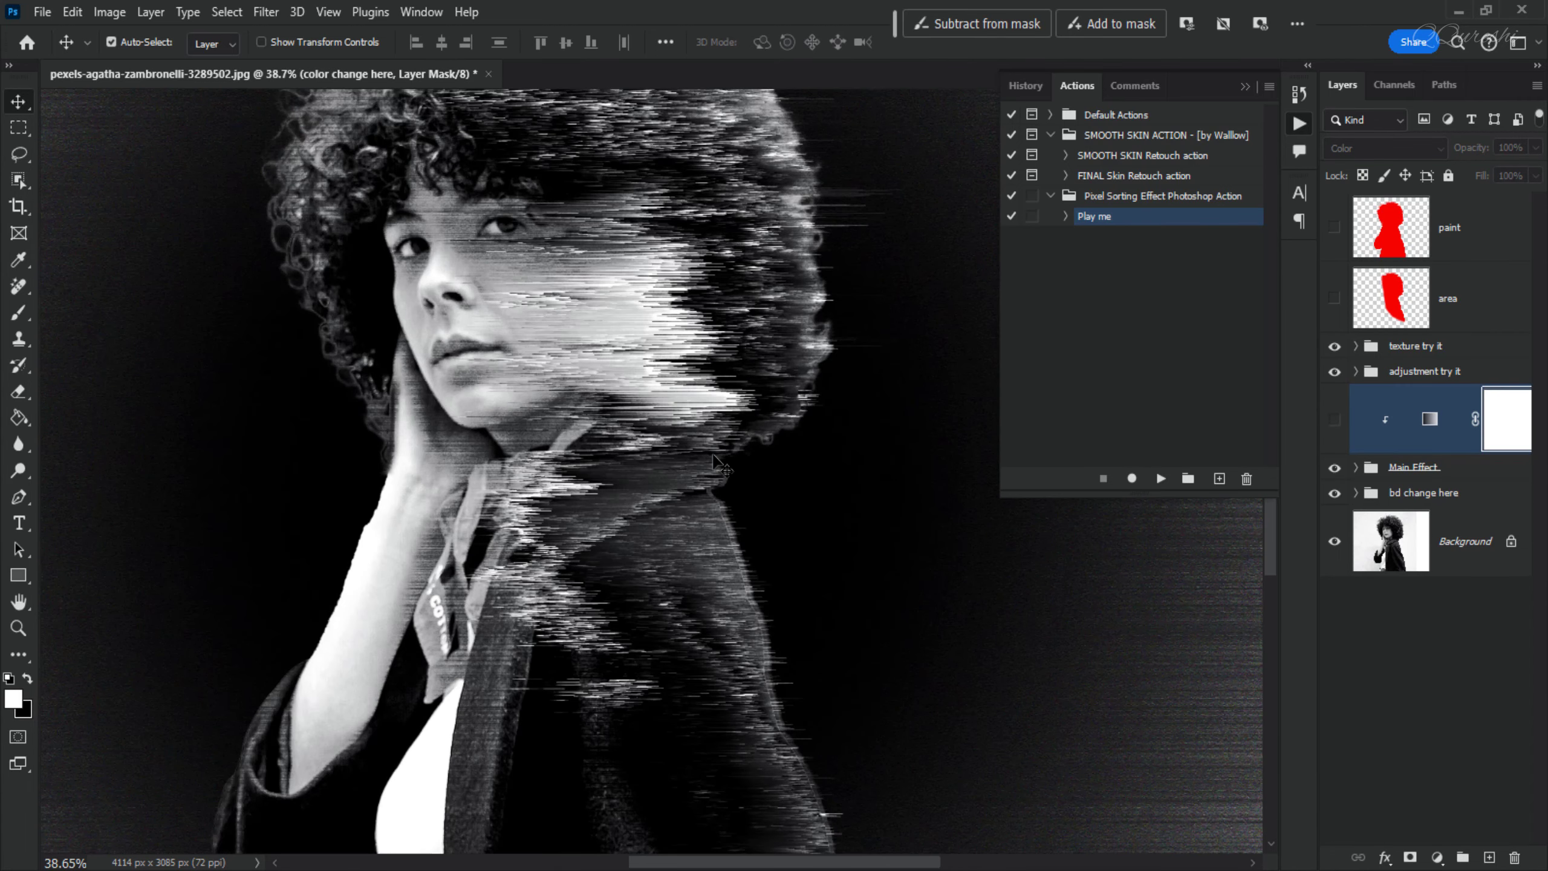
scroll(714, 457, "down", 2)
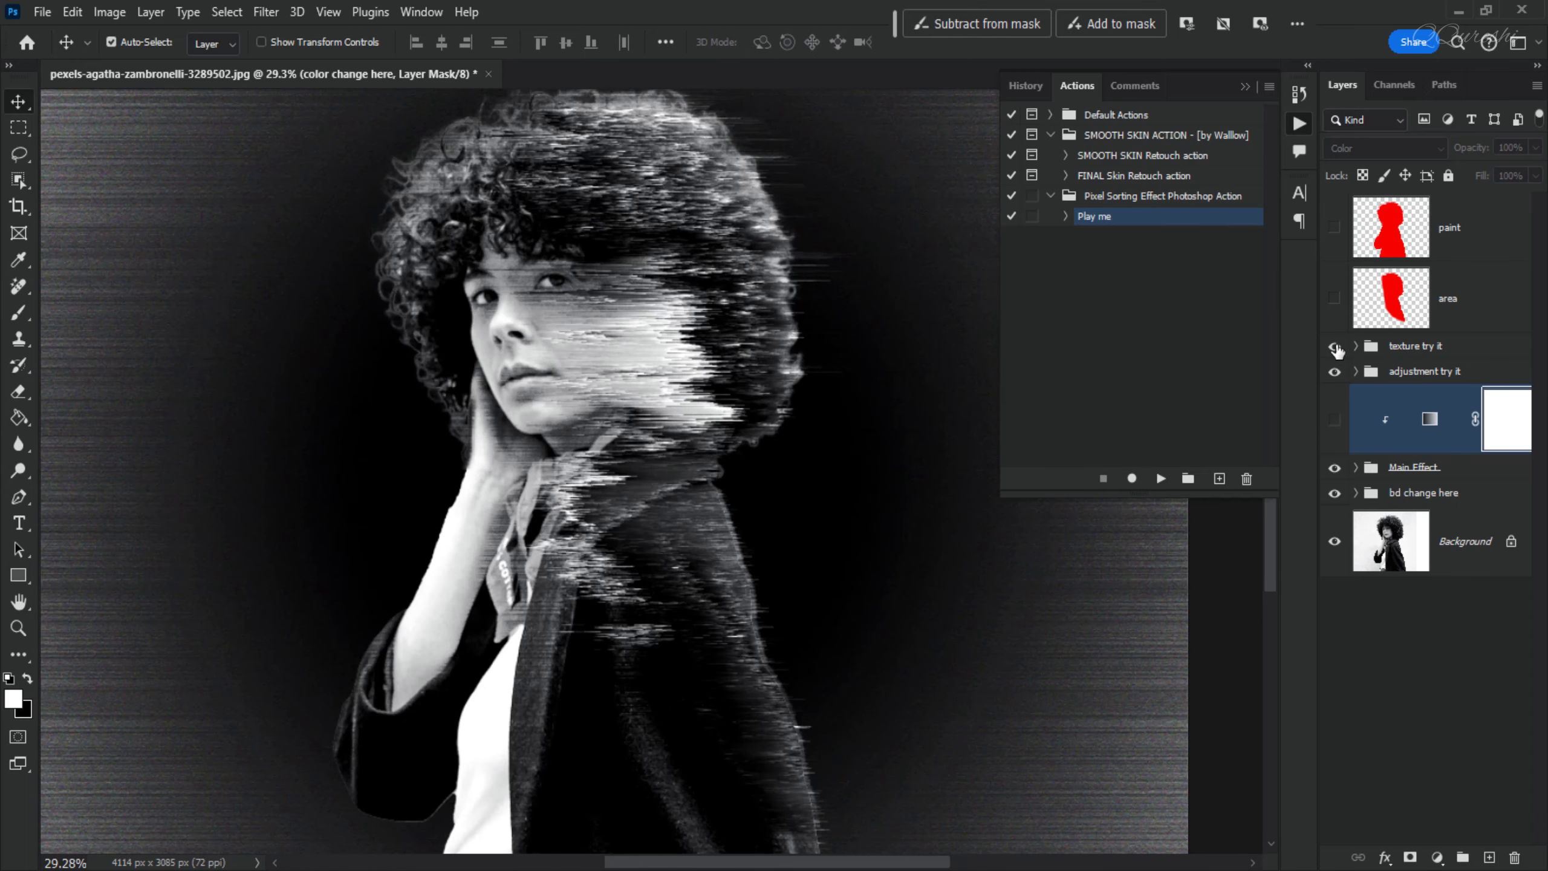
left_click(1335, 346)
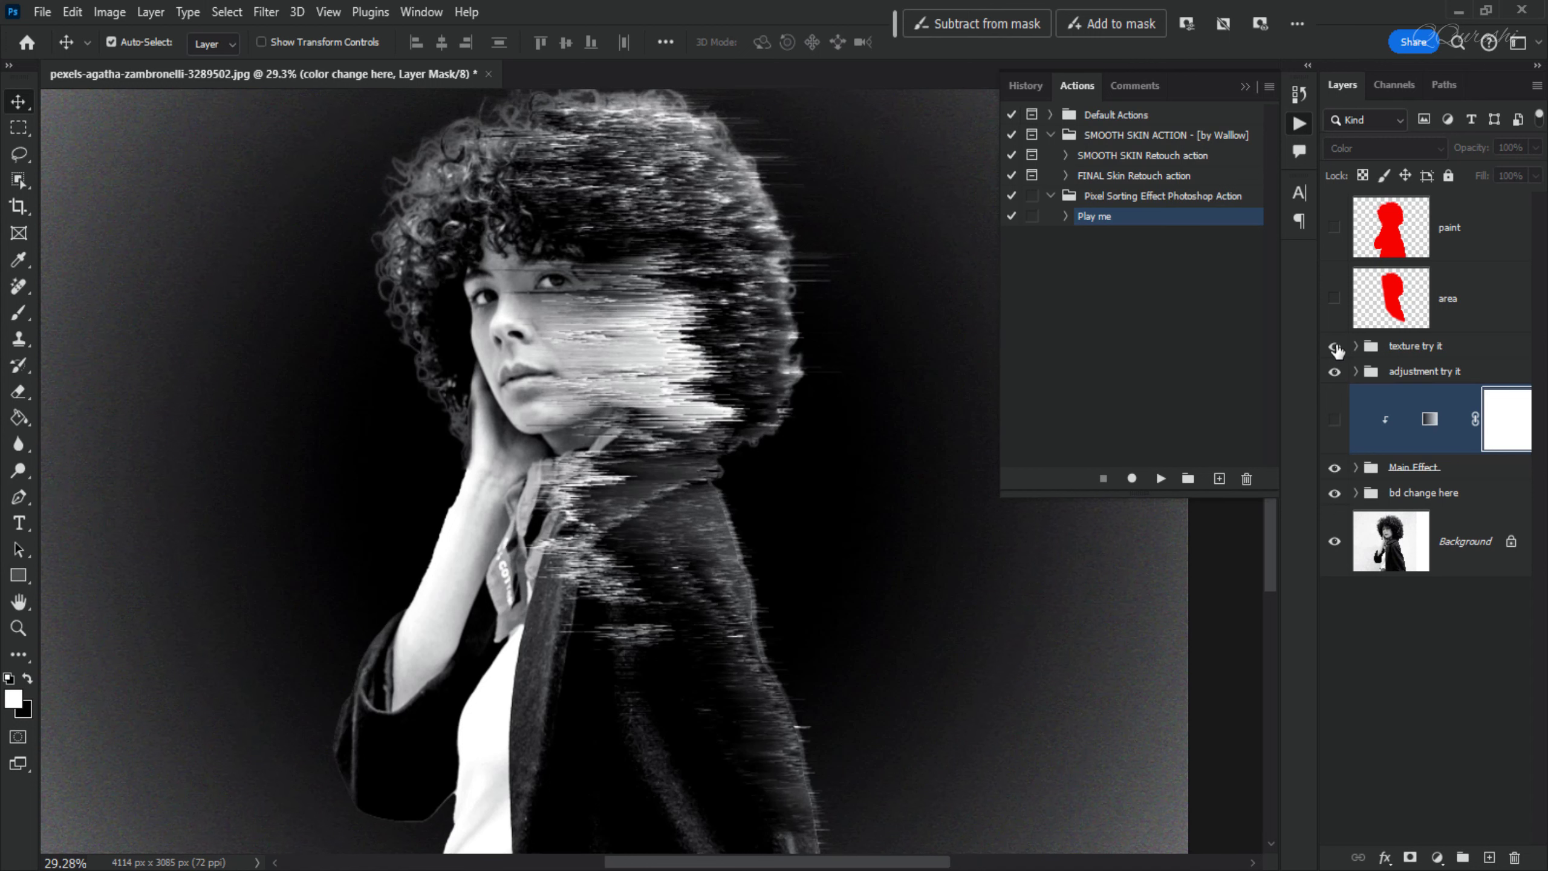
left_click(1335, 346)
key("ctrl+minus")
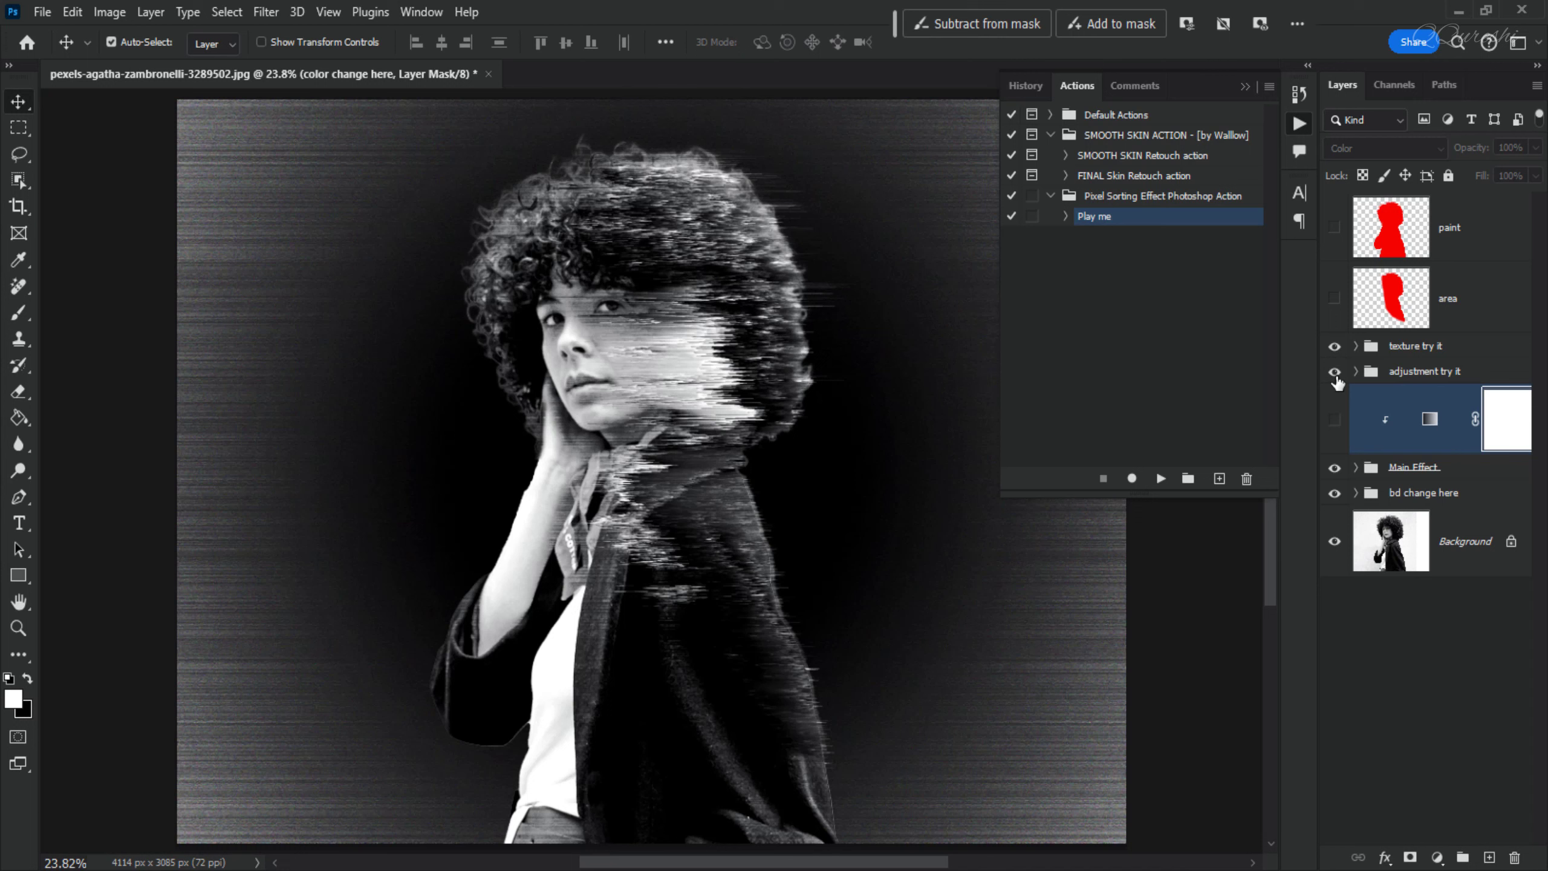
left_click(1335, 374)
left_click(1336, 373)
left_click(1335, 468)
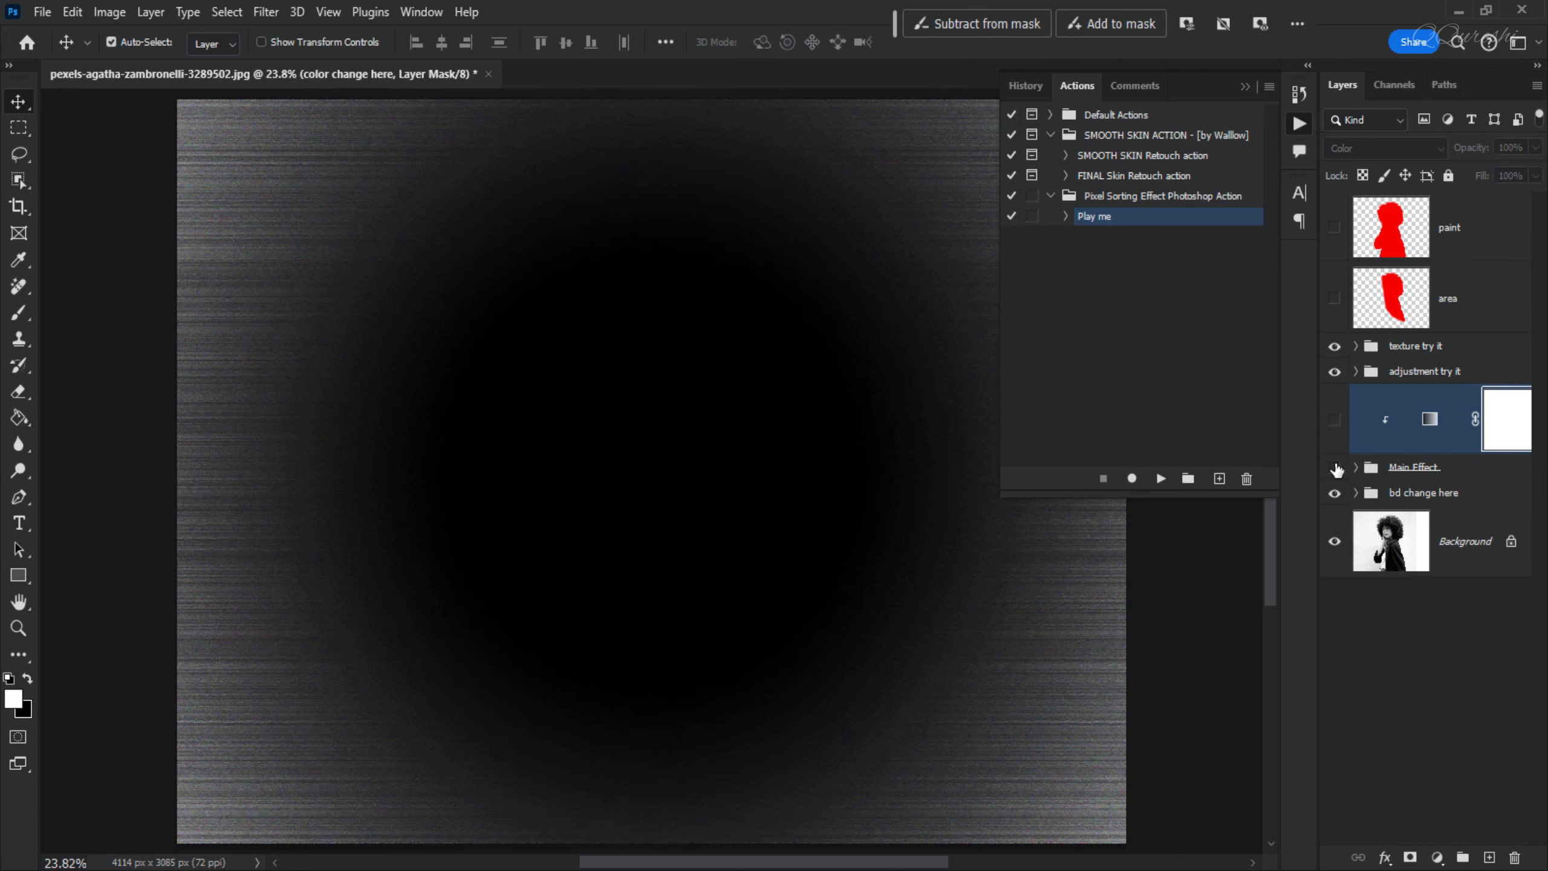
left_click(1335, 468)
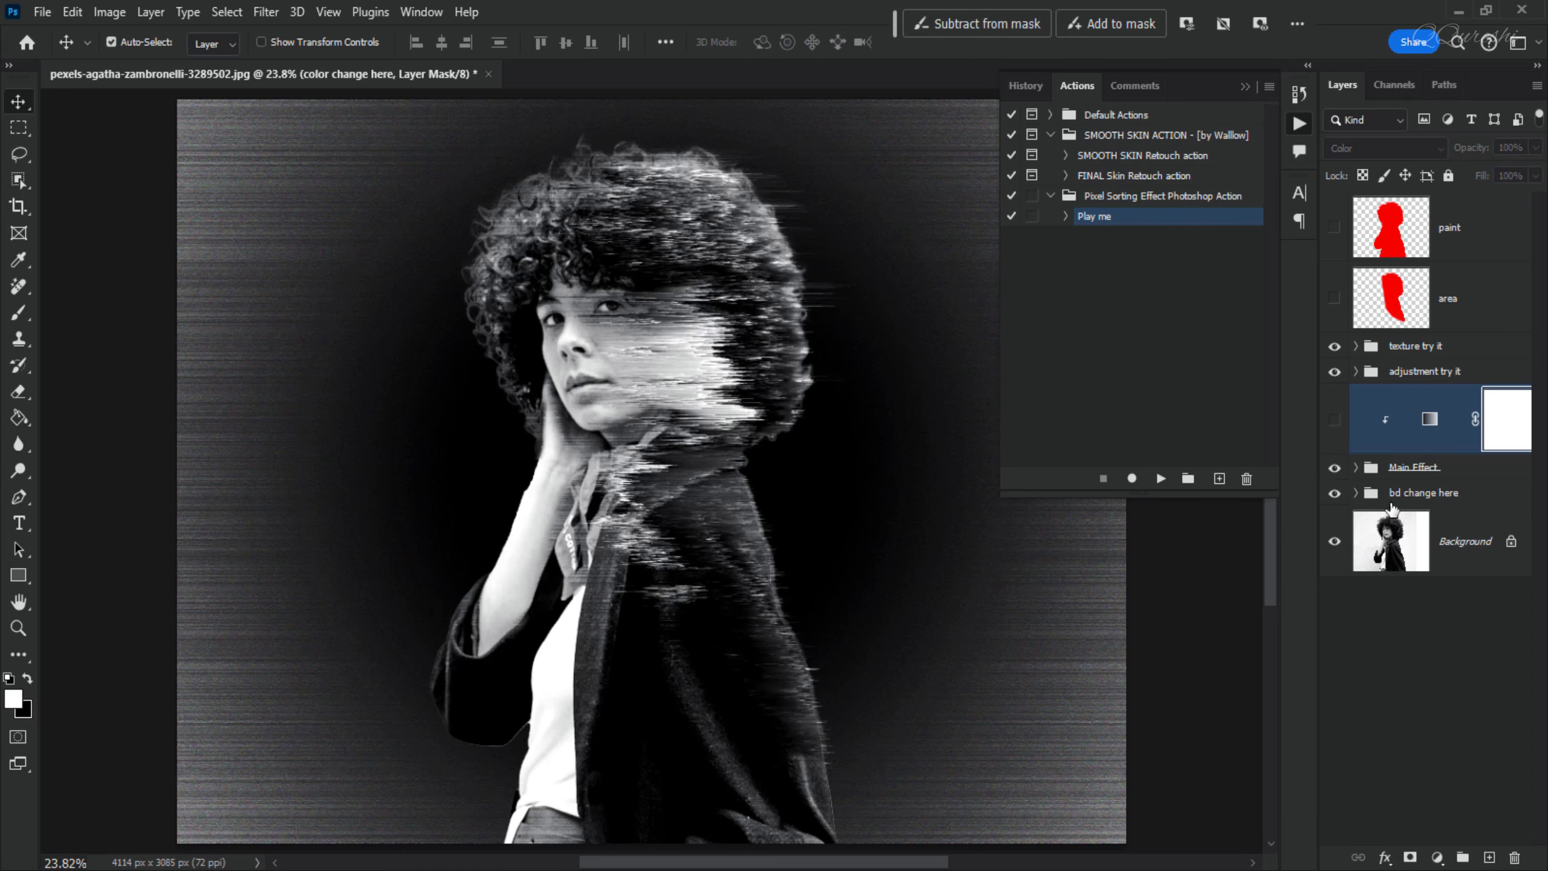
left_click(1334, 493)
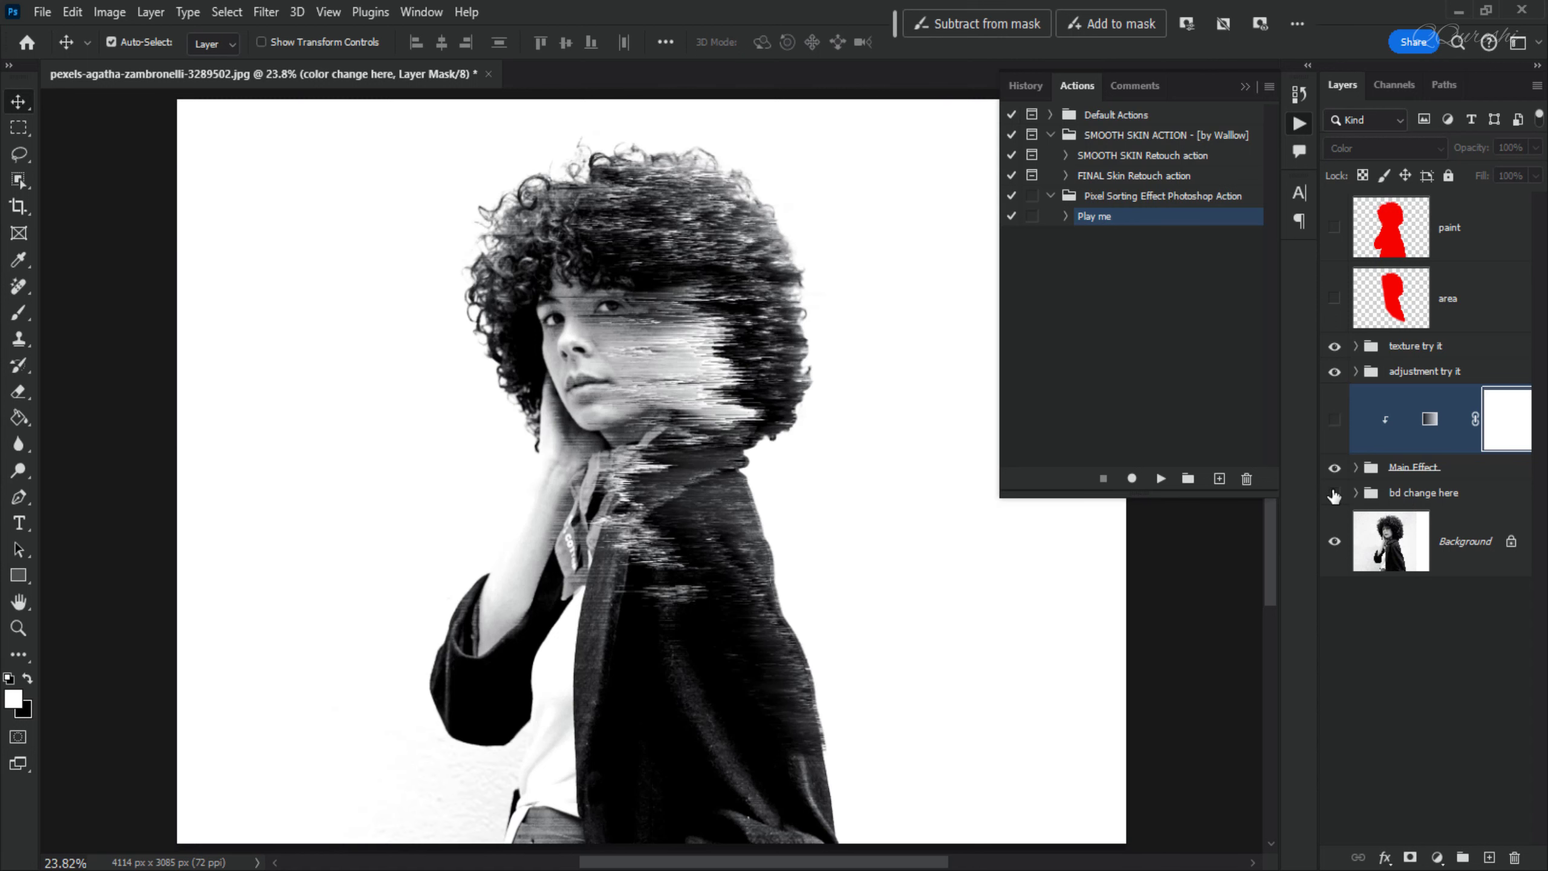
left_click(1334, 493)
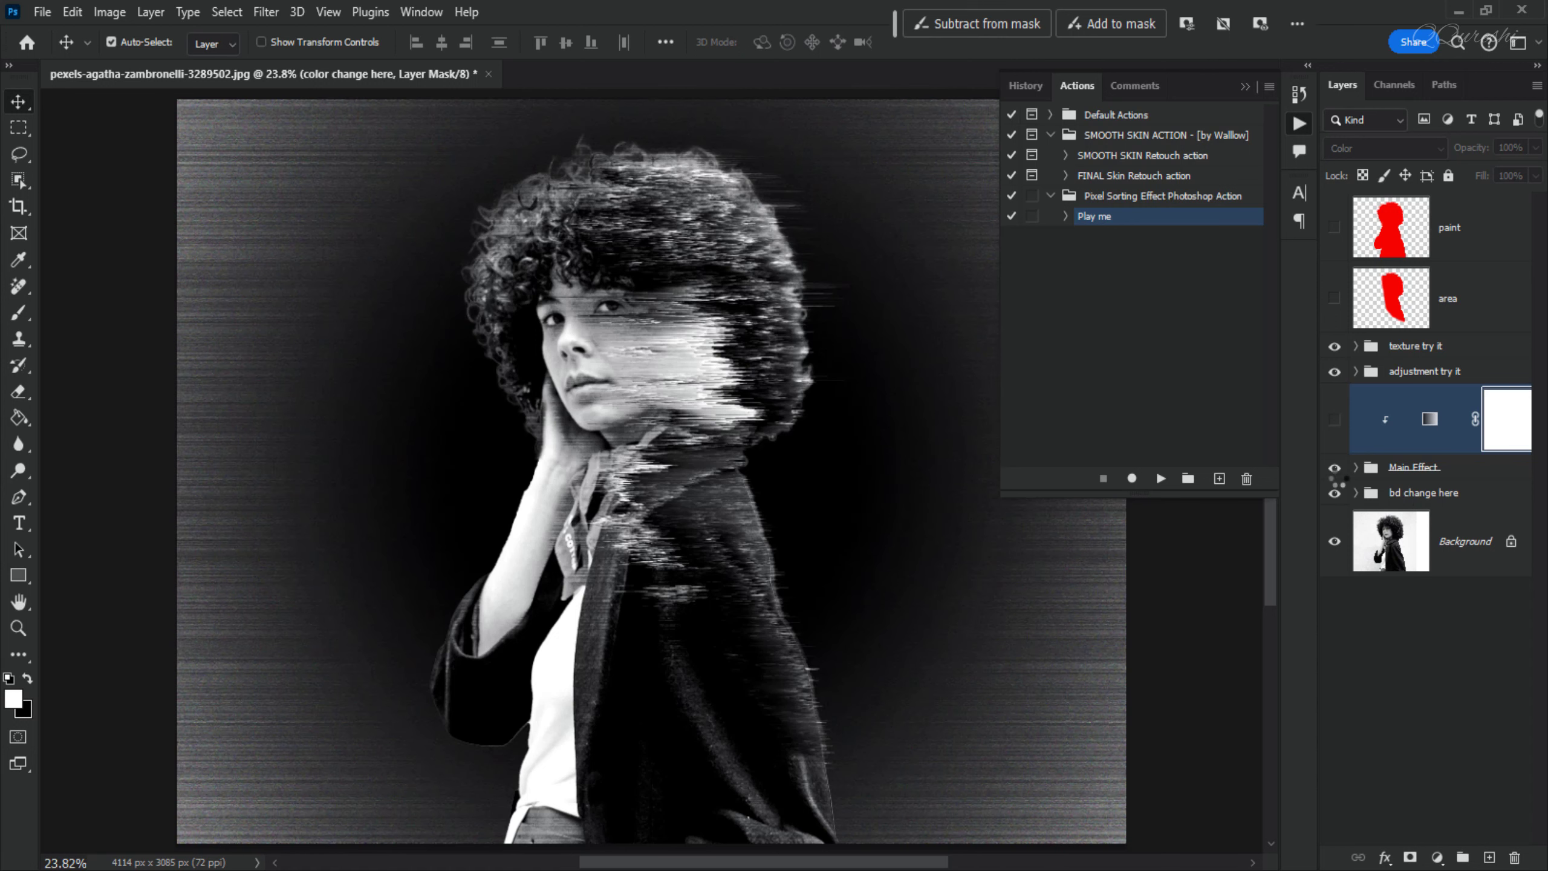
Show the color change here gradient map layer and apply the Purple_13 preset from the Purples gradients.
left_click(1335, 420)
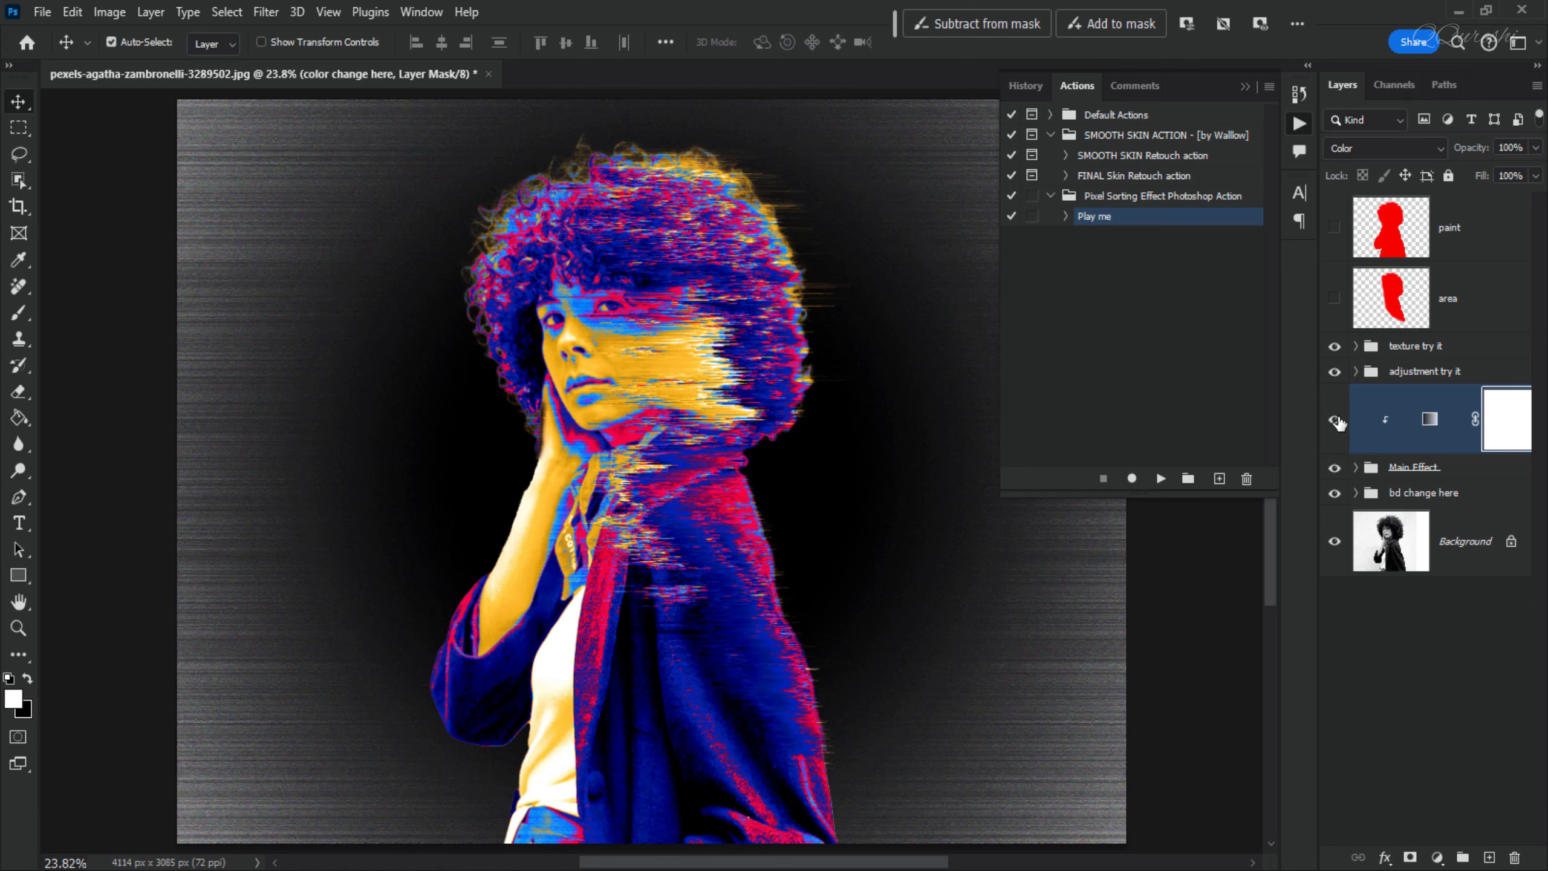
double_click(1429, 420)
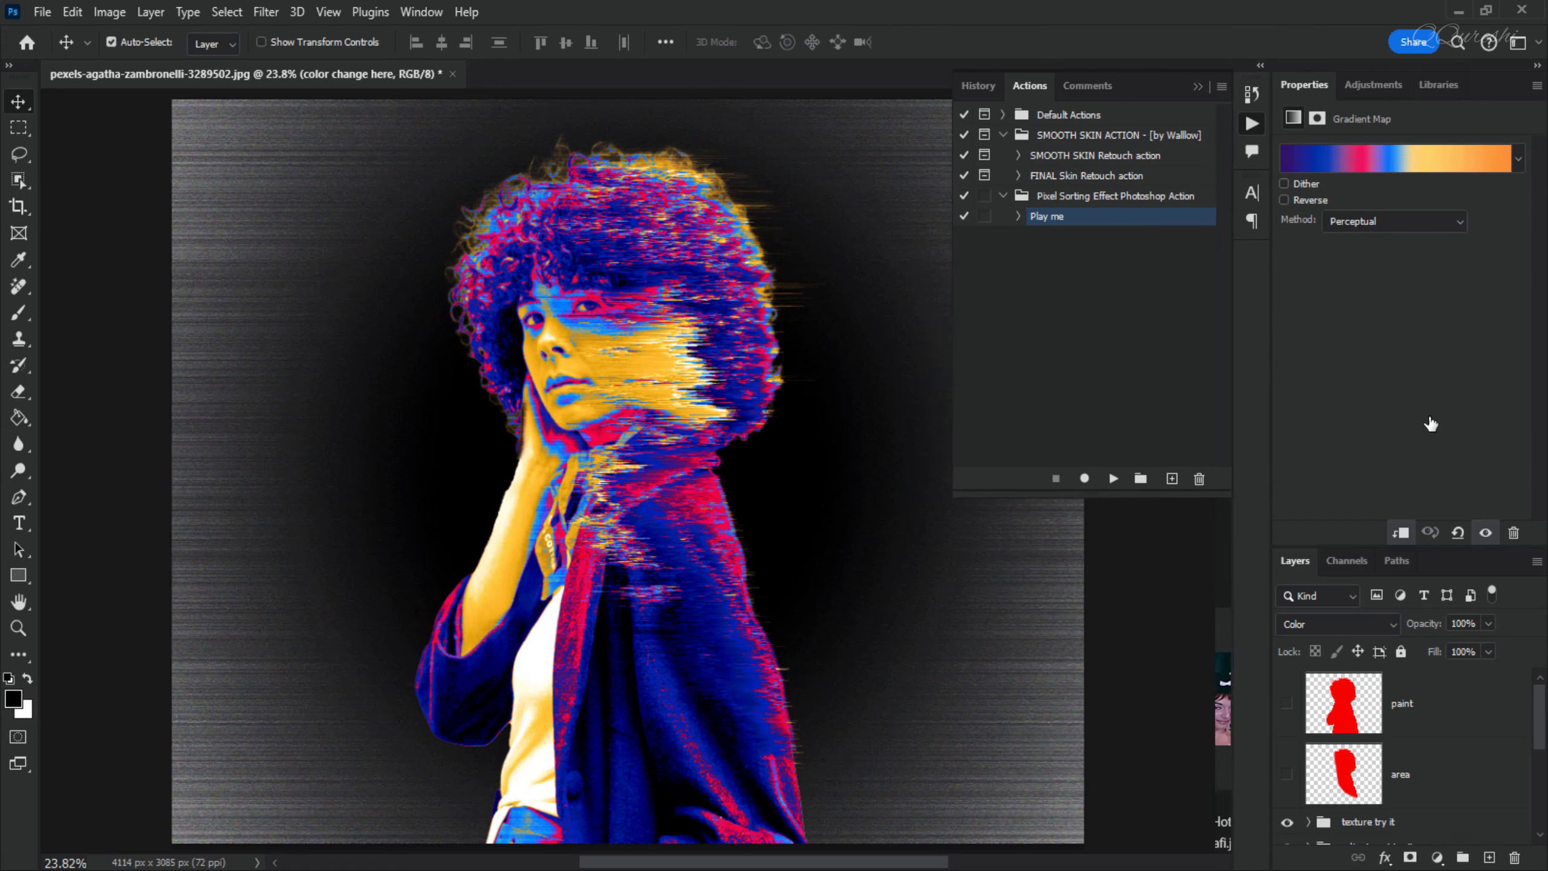
left_click(1352, 168)
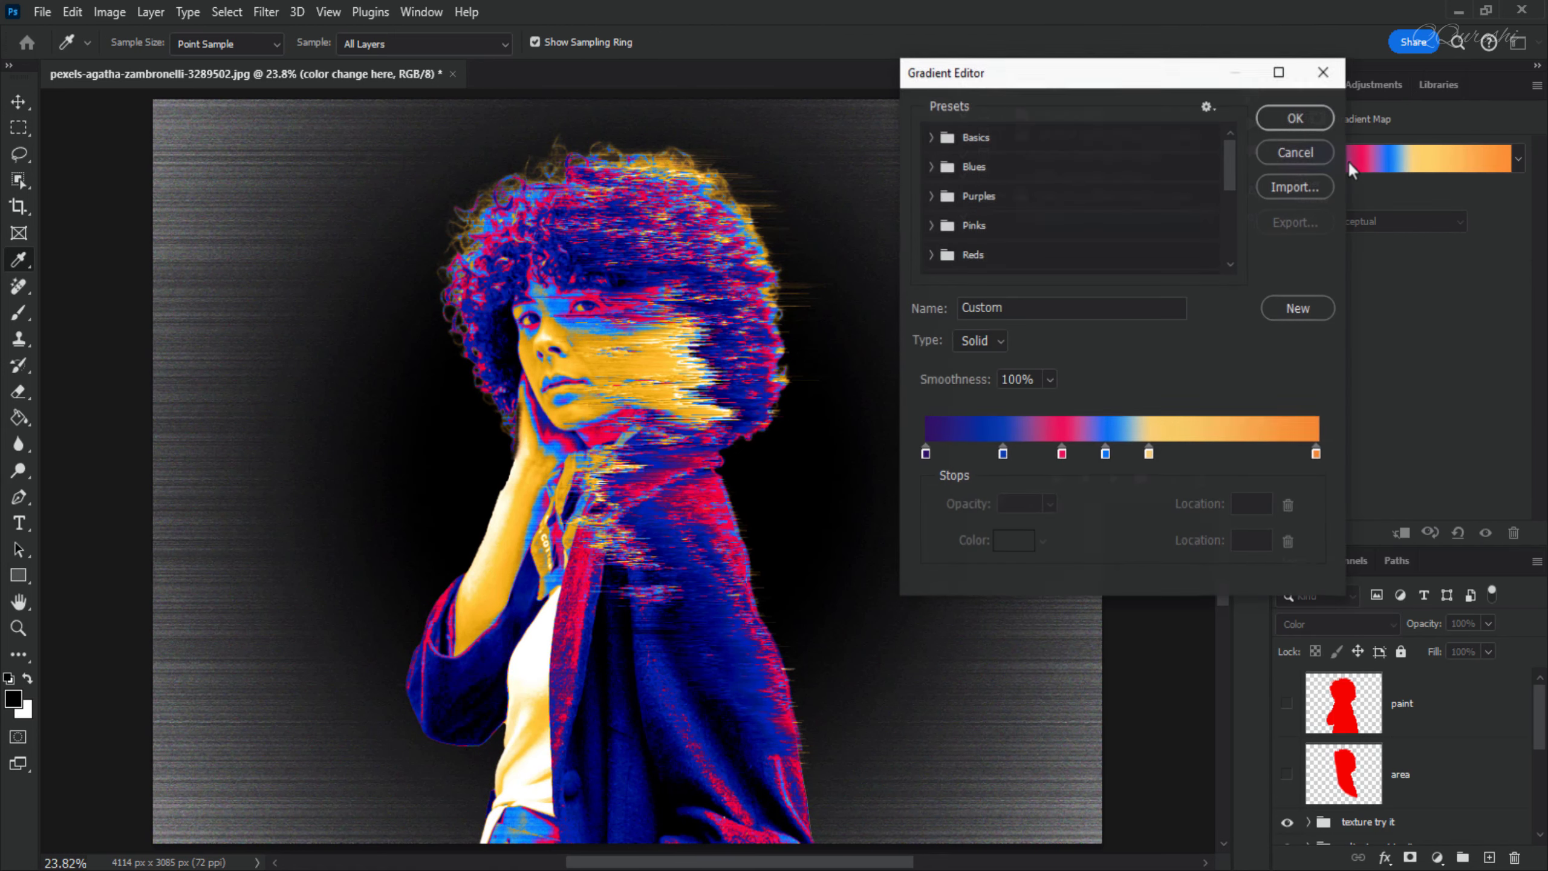
left_click(937, 197)
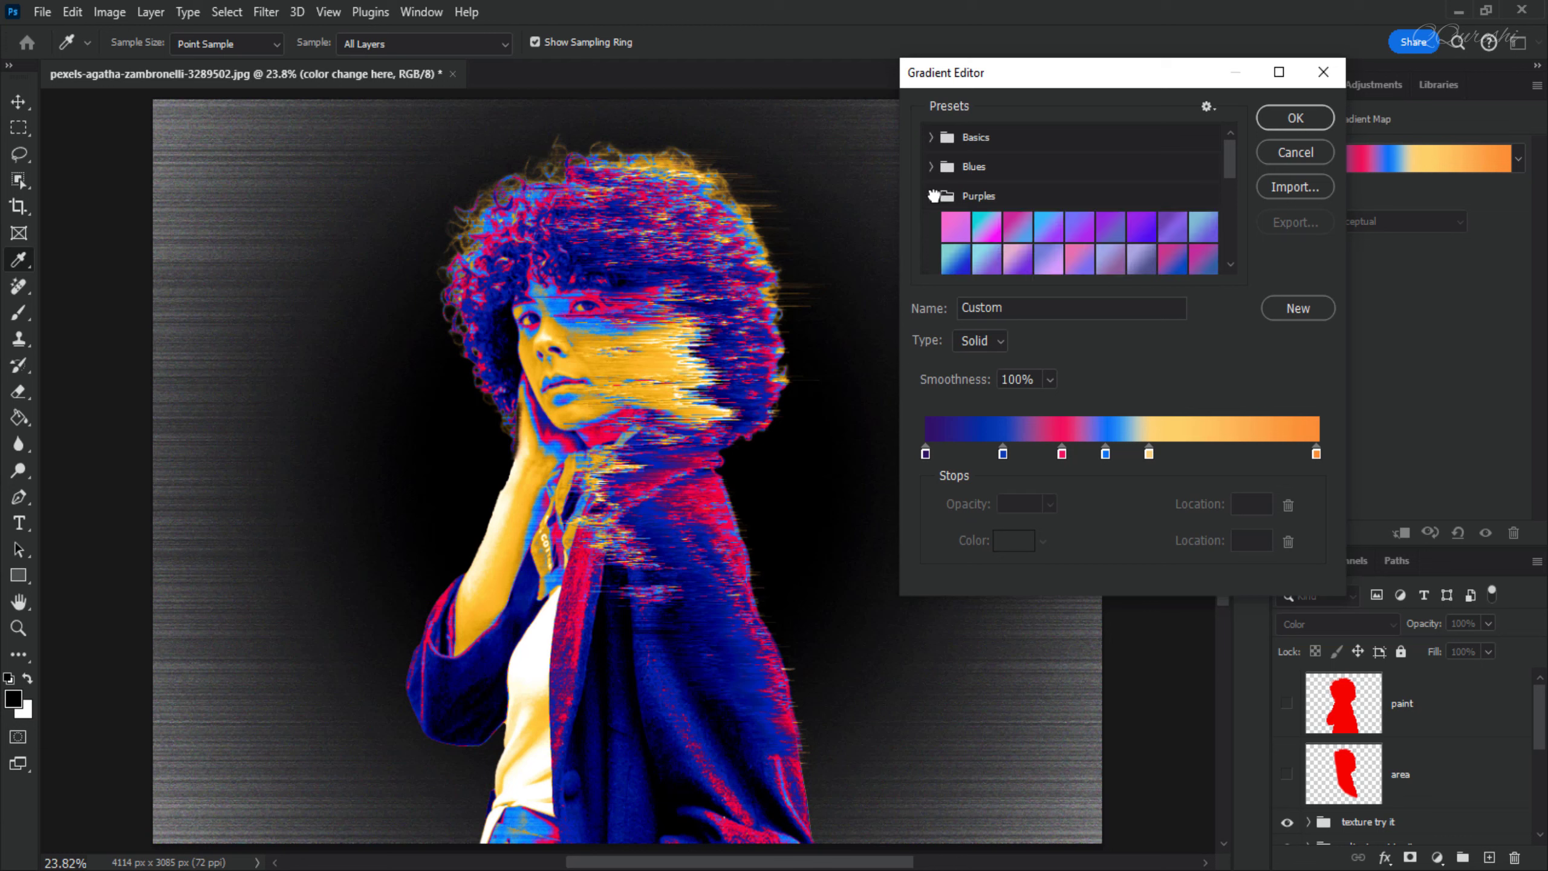
left_click(963, 227)
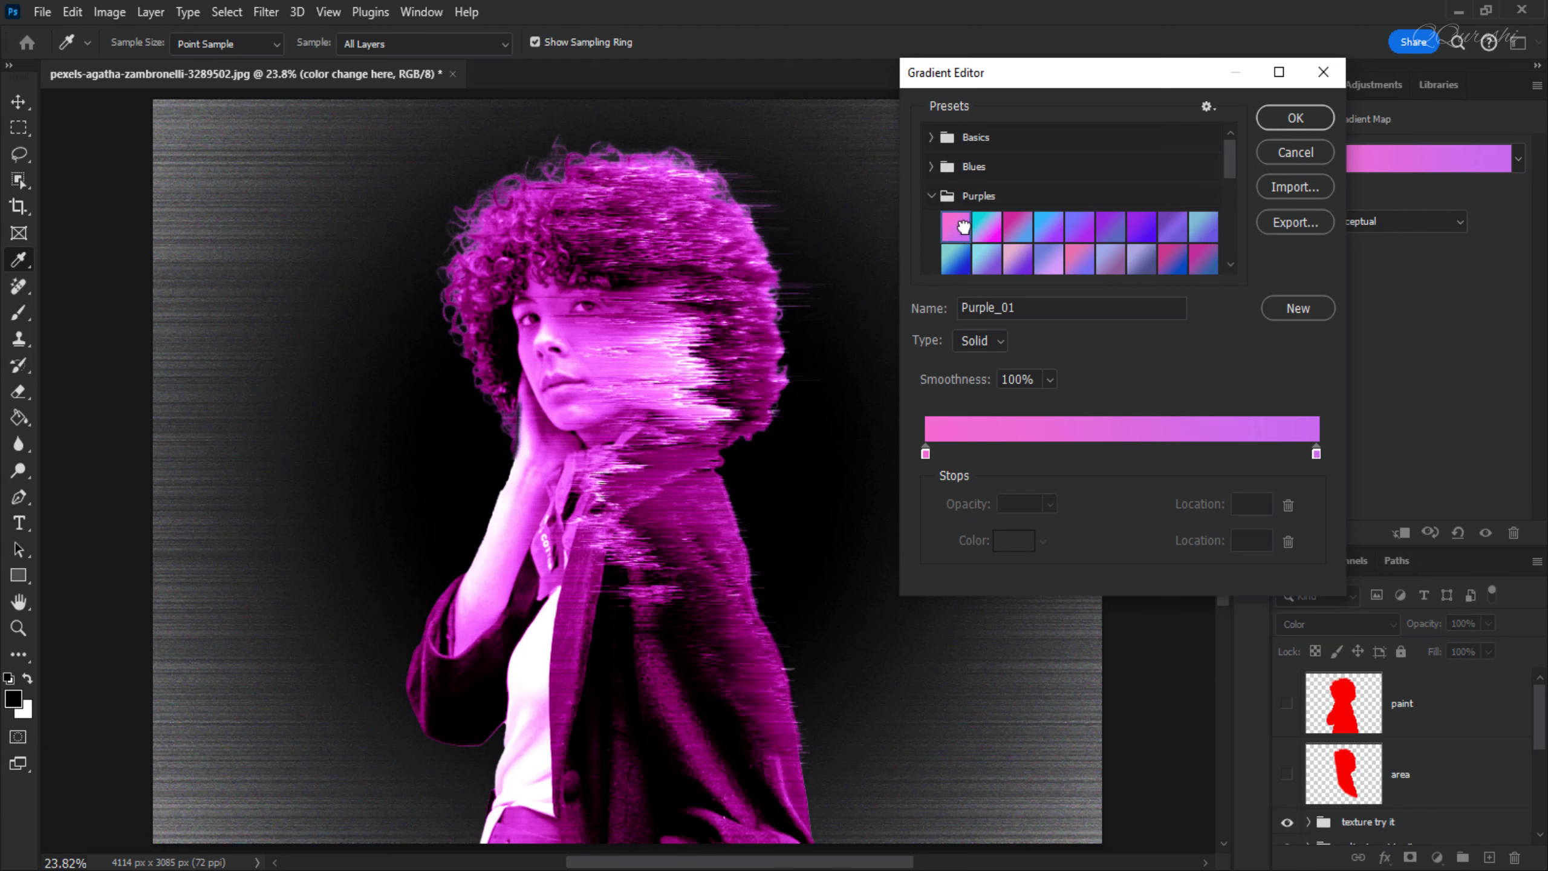
left_click(1046, 258)
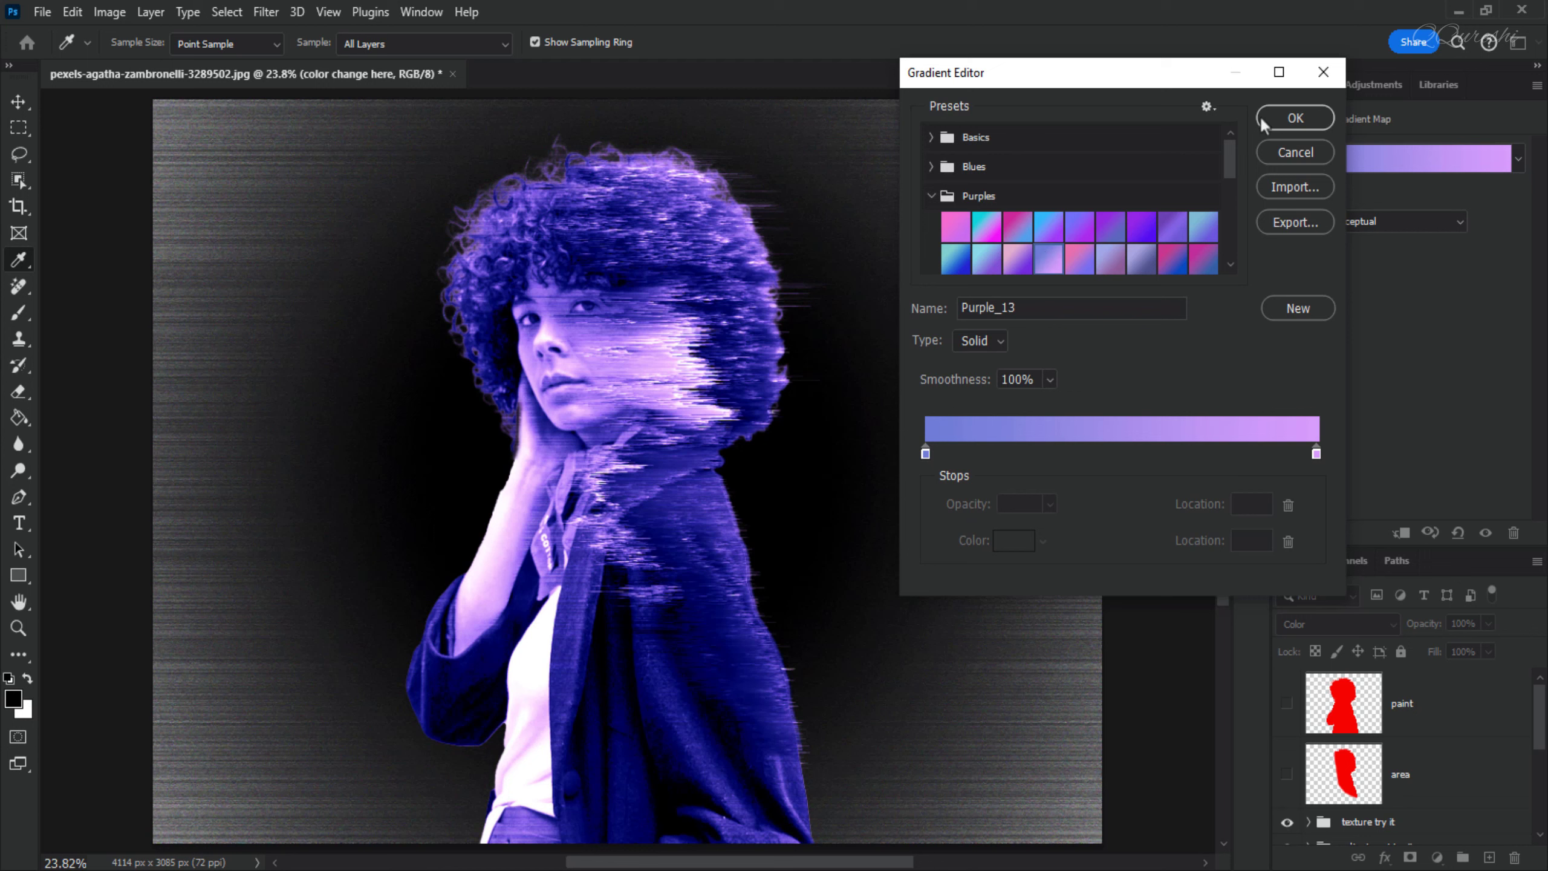
left_click(1285, 127)
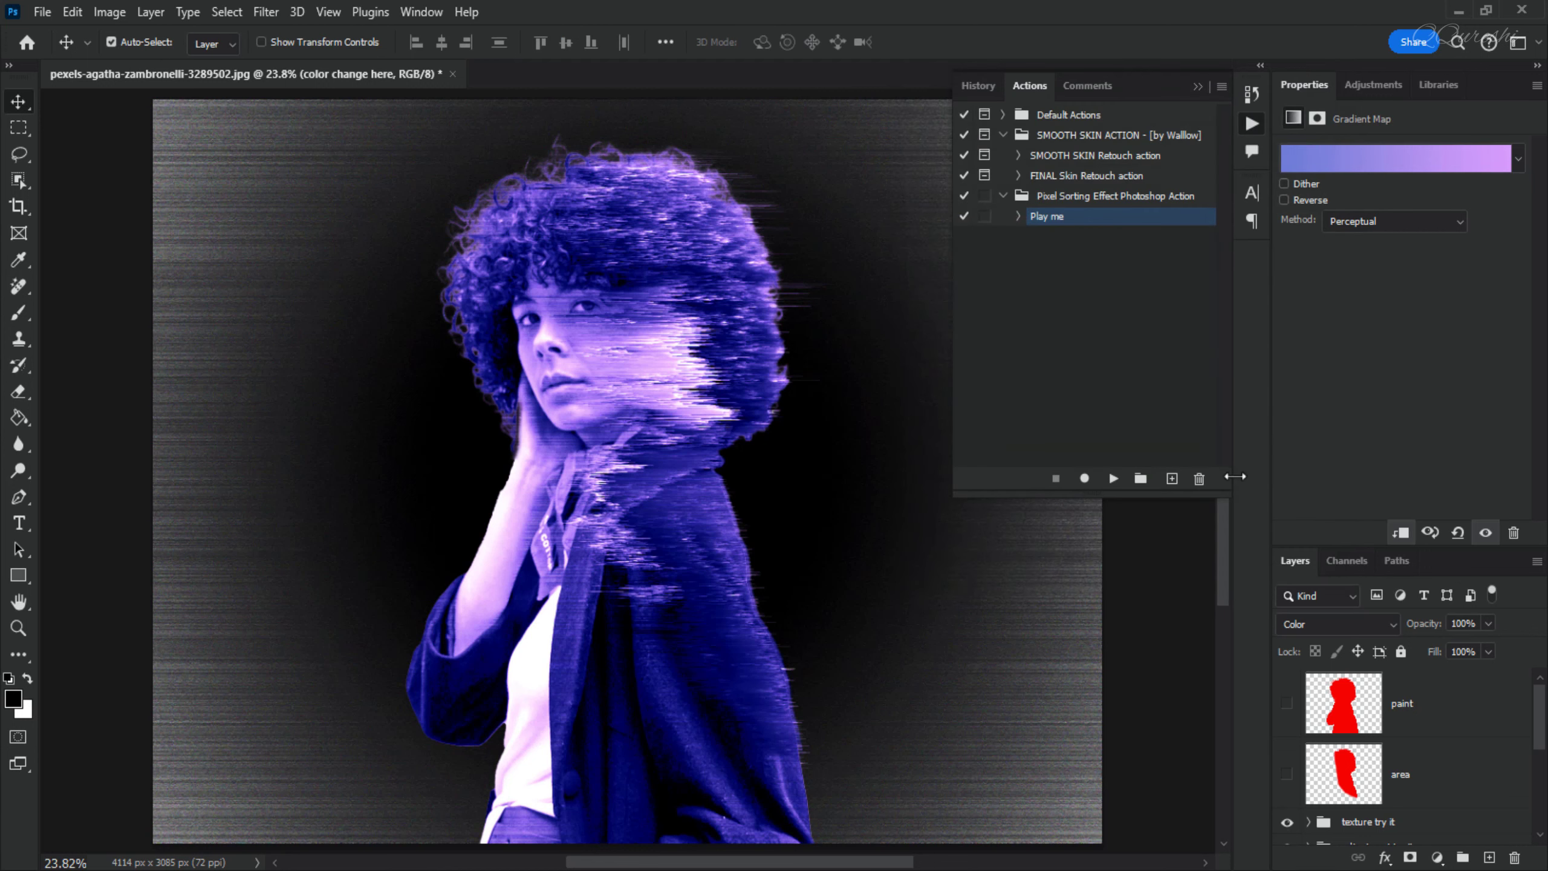
Close the gradient map's properties group and hide the color change here layer.
left_click(1536, 85)
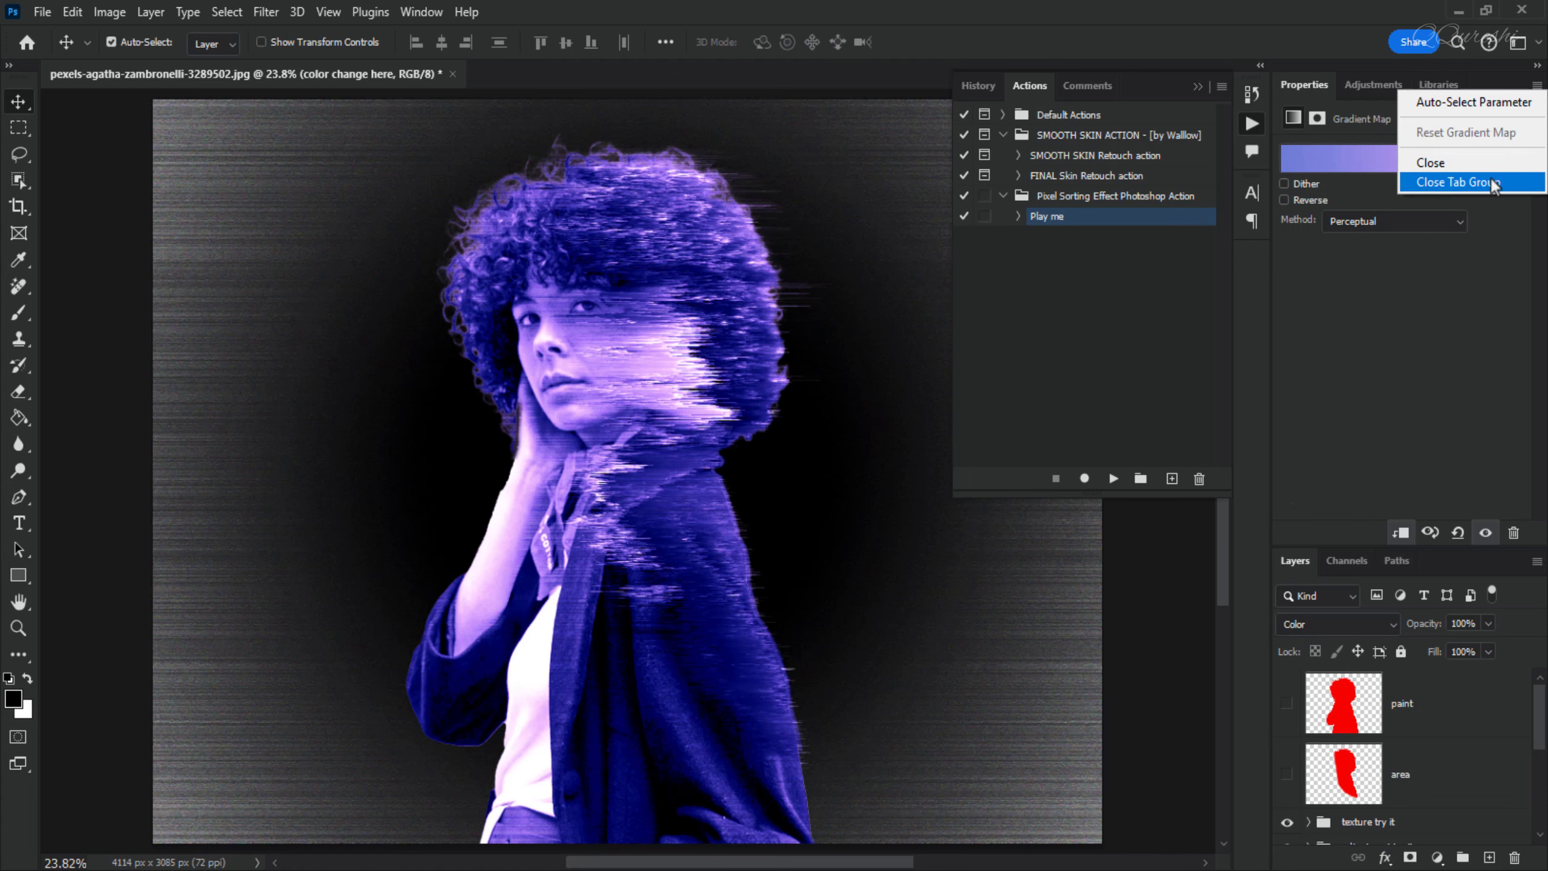
left_click(1463, 182)
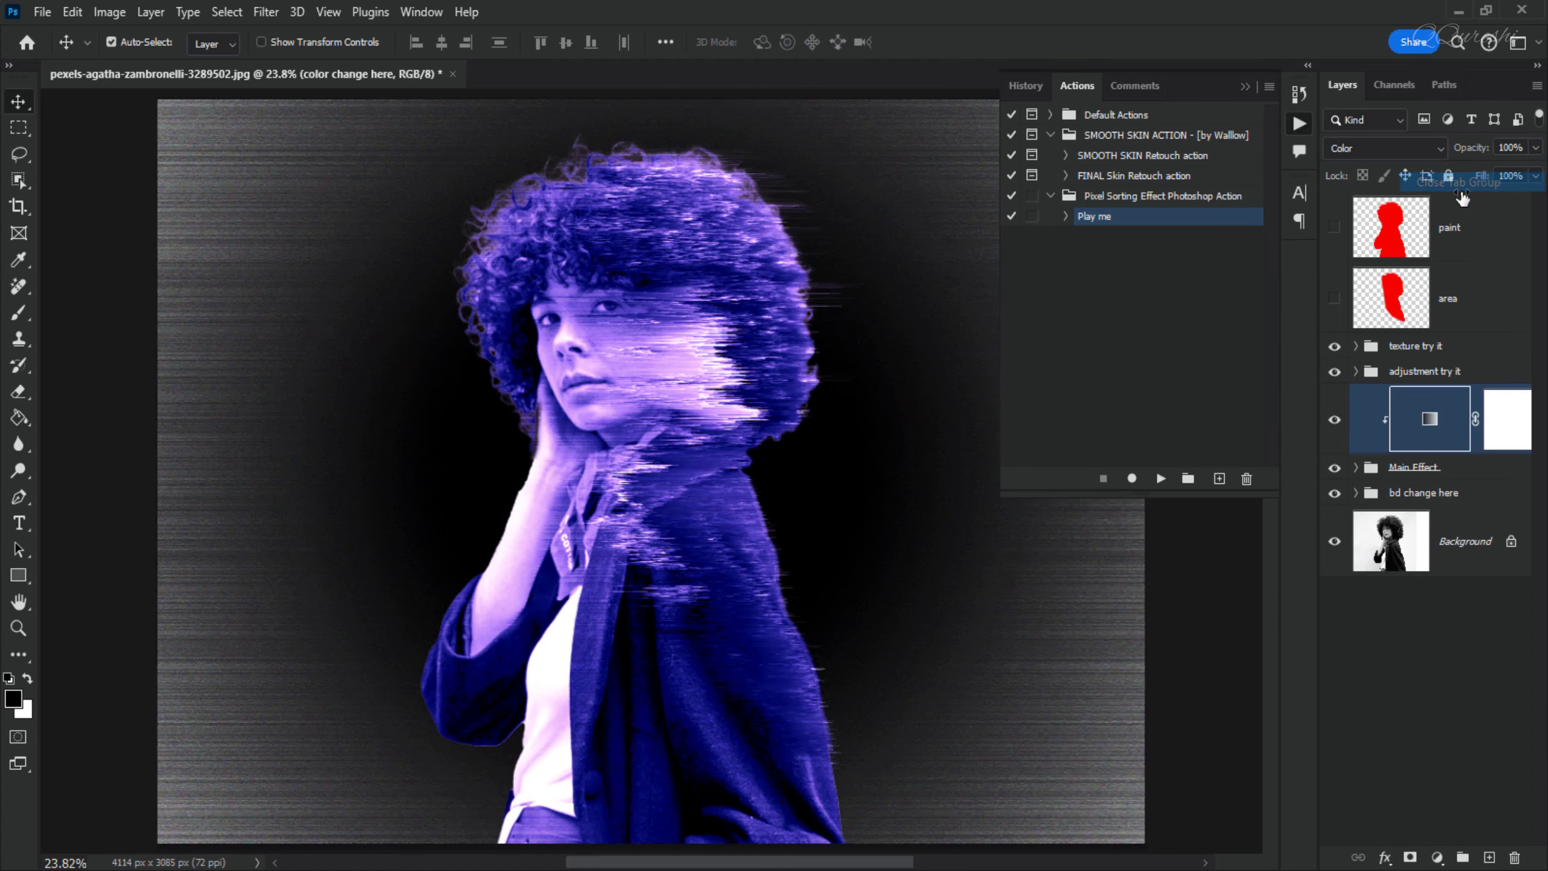
left_click(1334, 419)
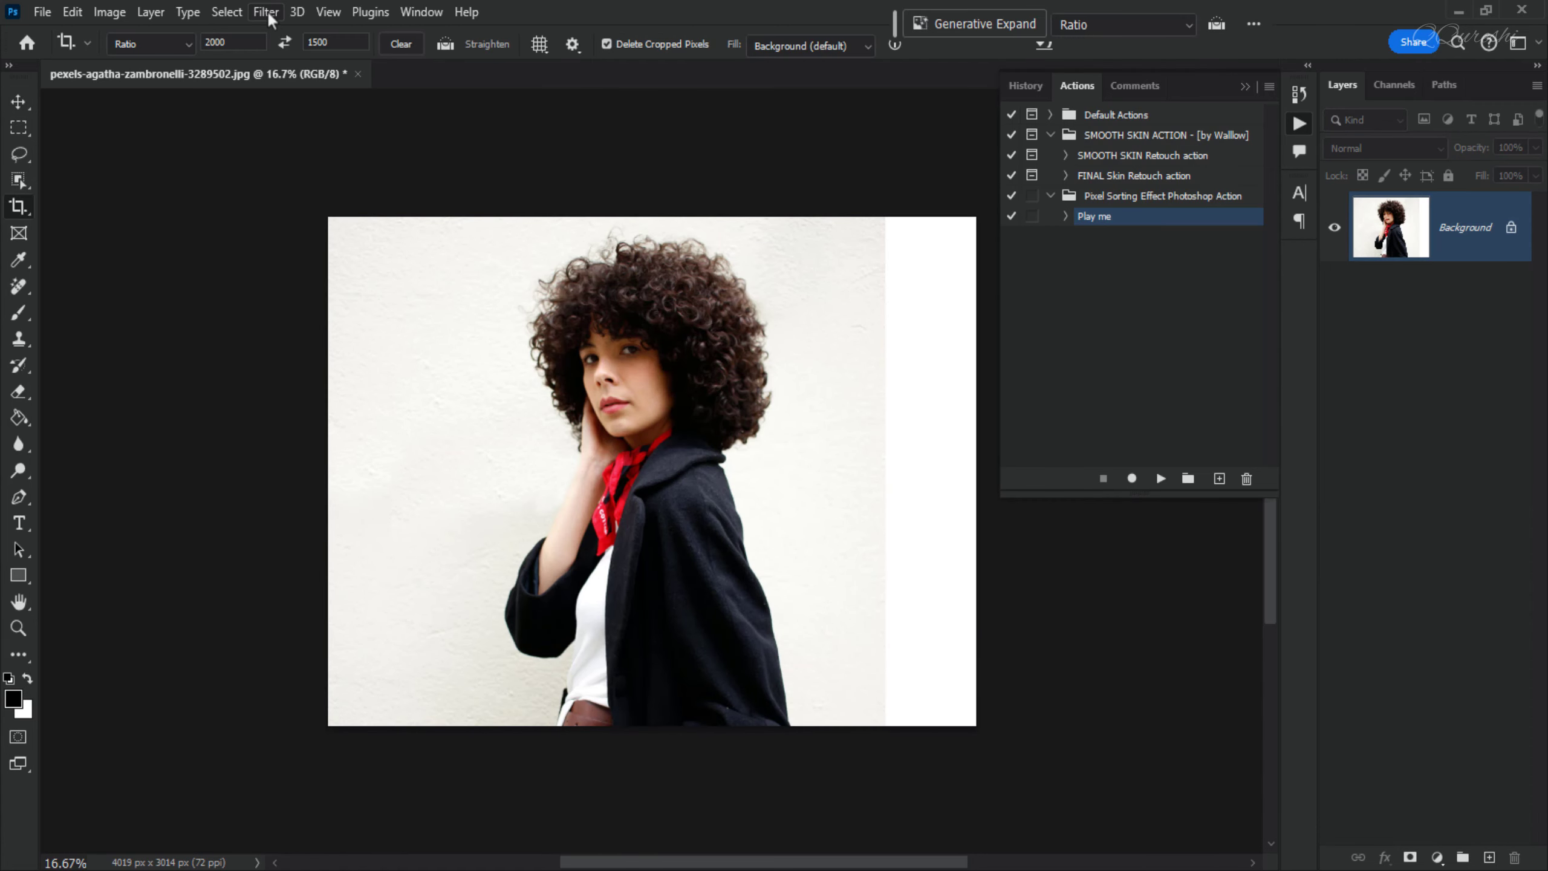
Select the woman automatically as the subject in the color portrait and add a new empty layer above Background.
left_click(267, 10)
mouse_move(226, 12)
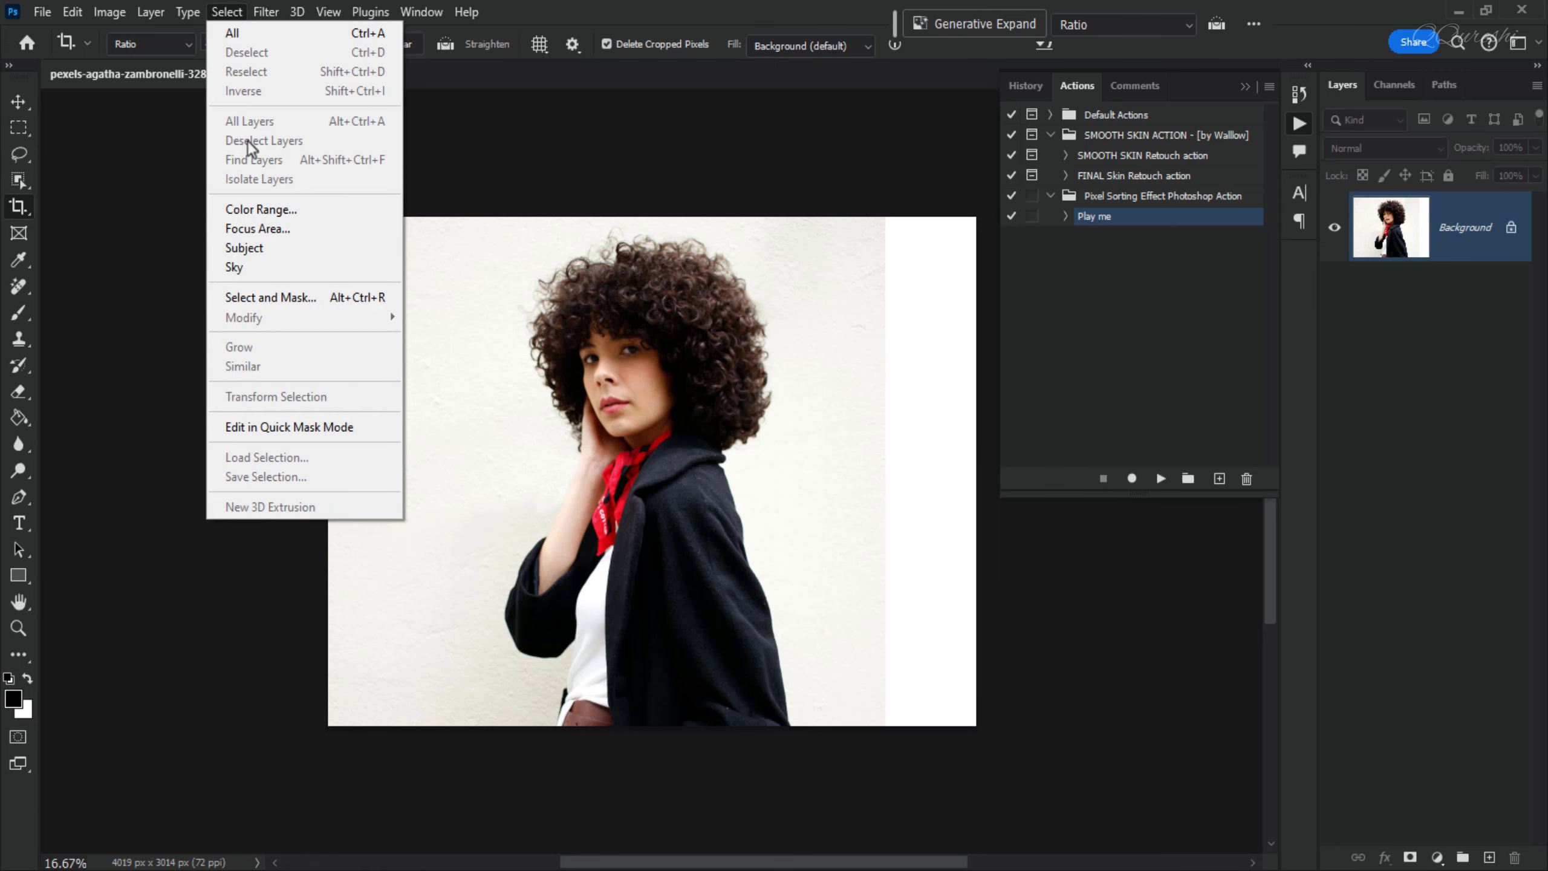
left_click(260, 253)
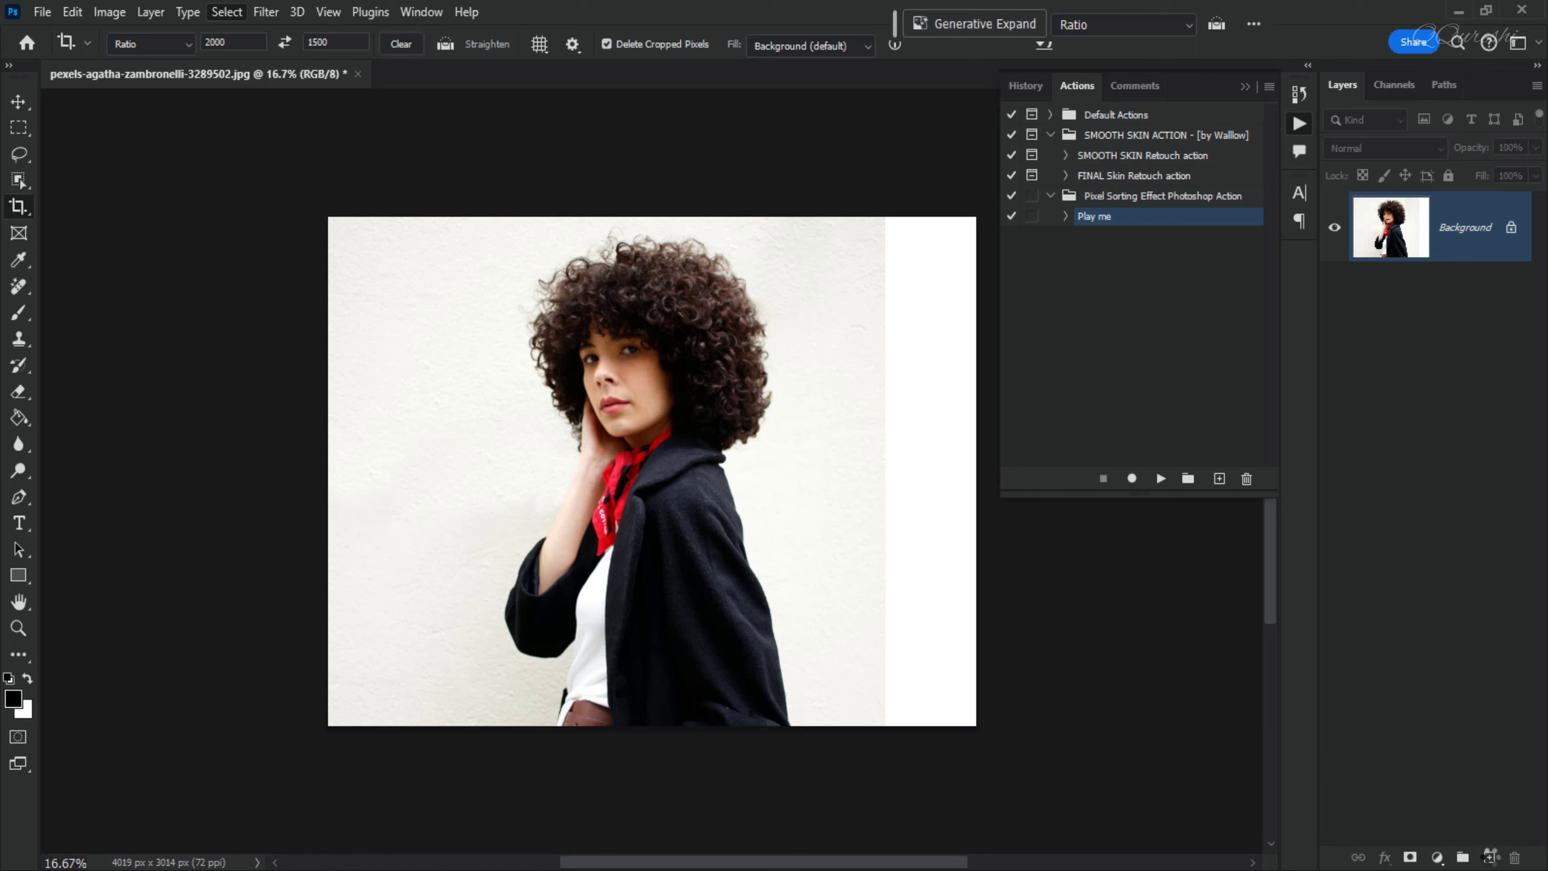
left_click(1490, 859)
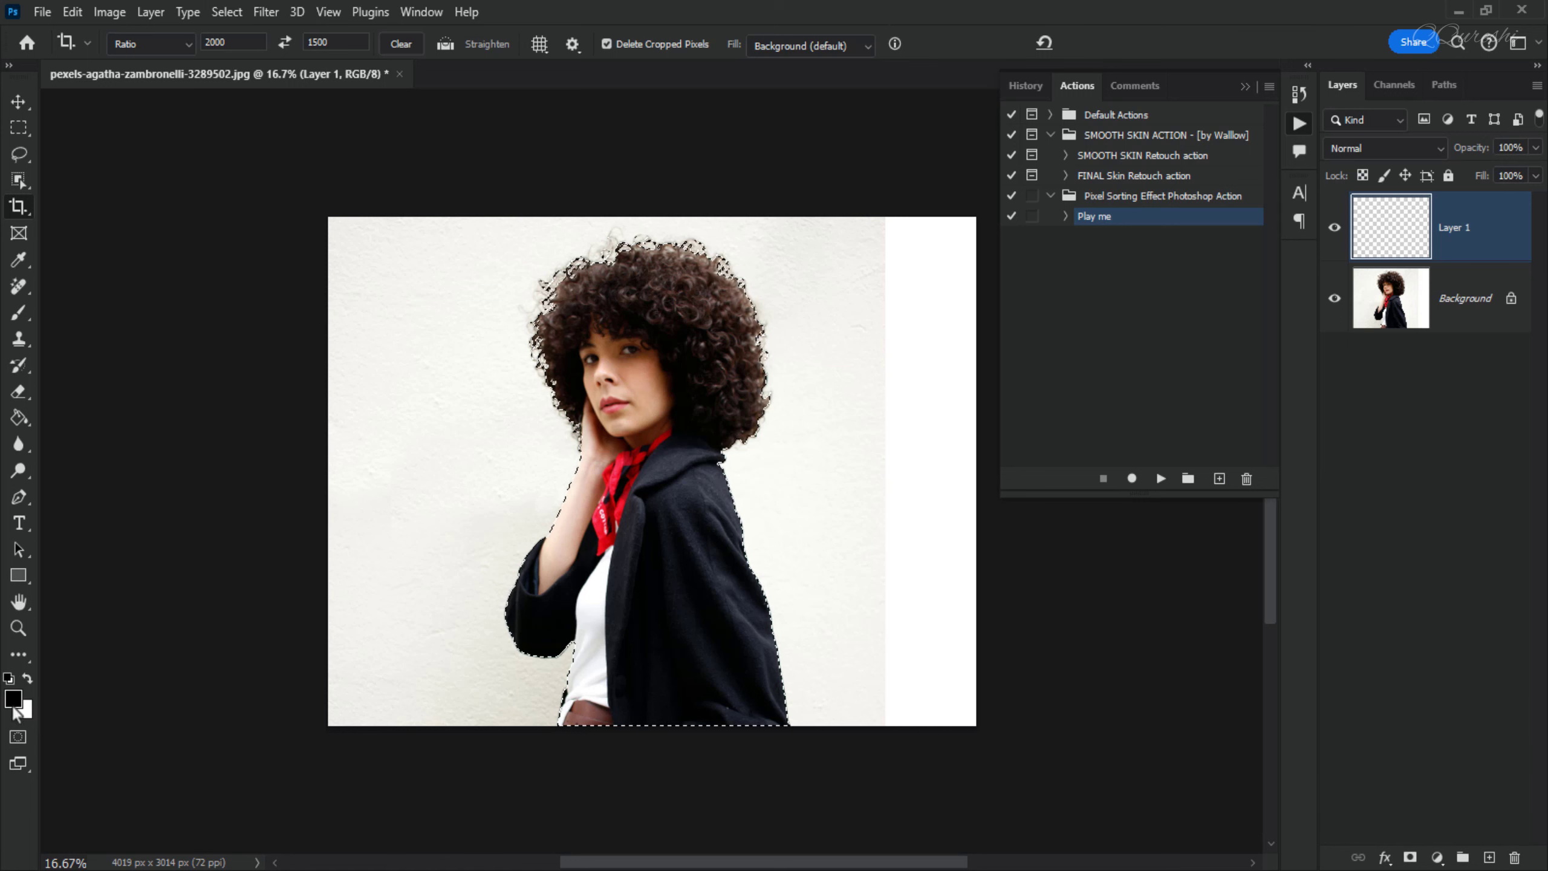
Set the foreground color to ff0000, fill the subject selection with it on the new layer and deselect.
left_click(13, 698)
type("ff0000")
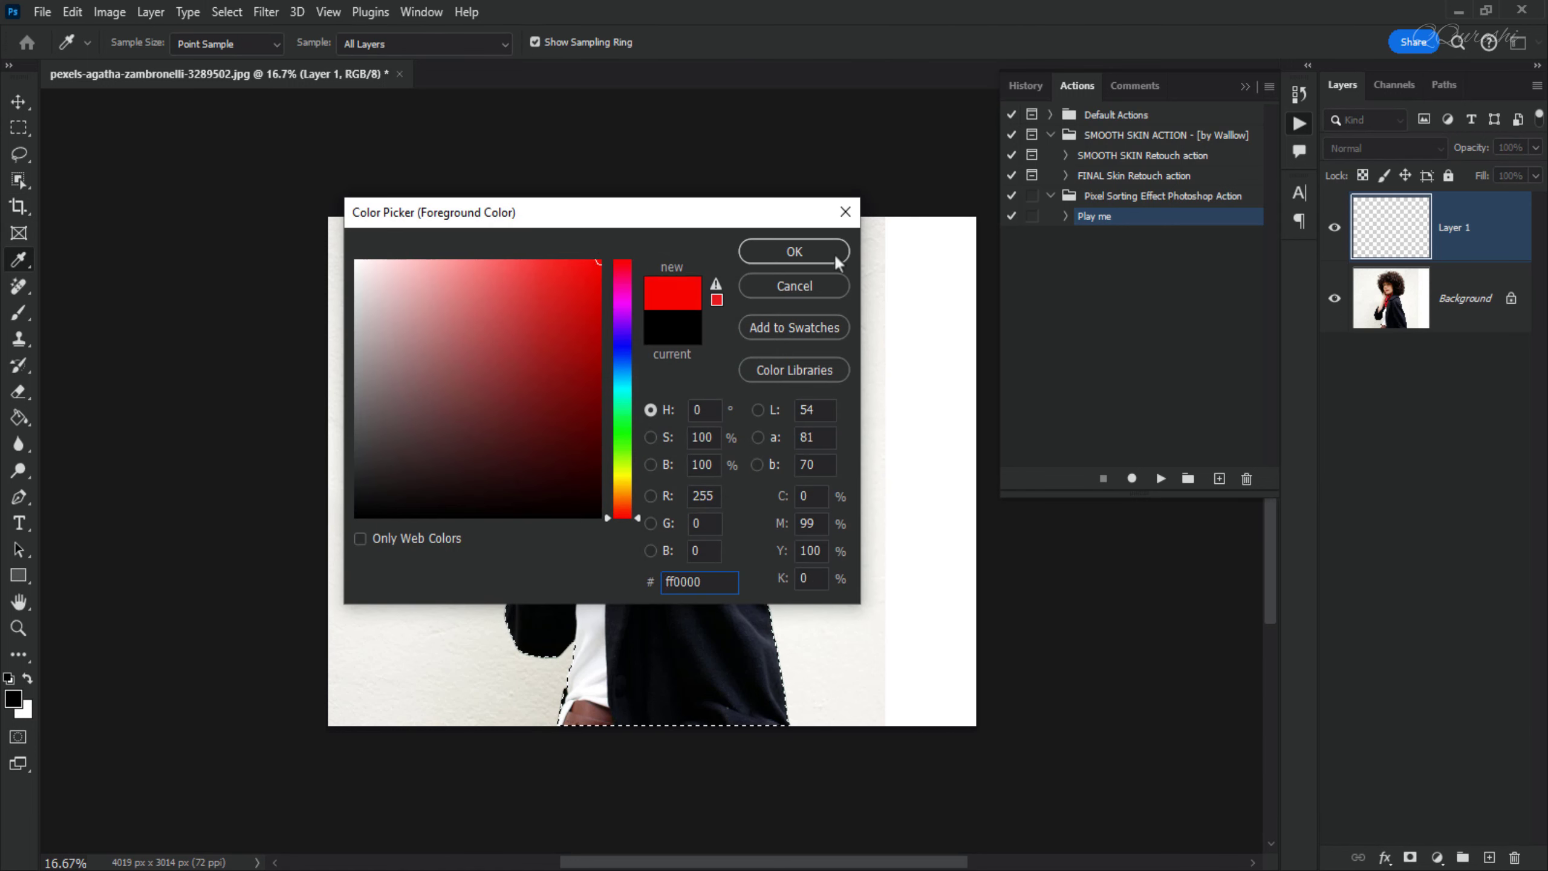
left_click(837, 263)
key("c")
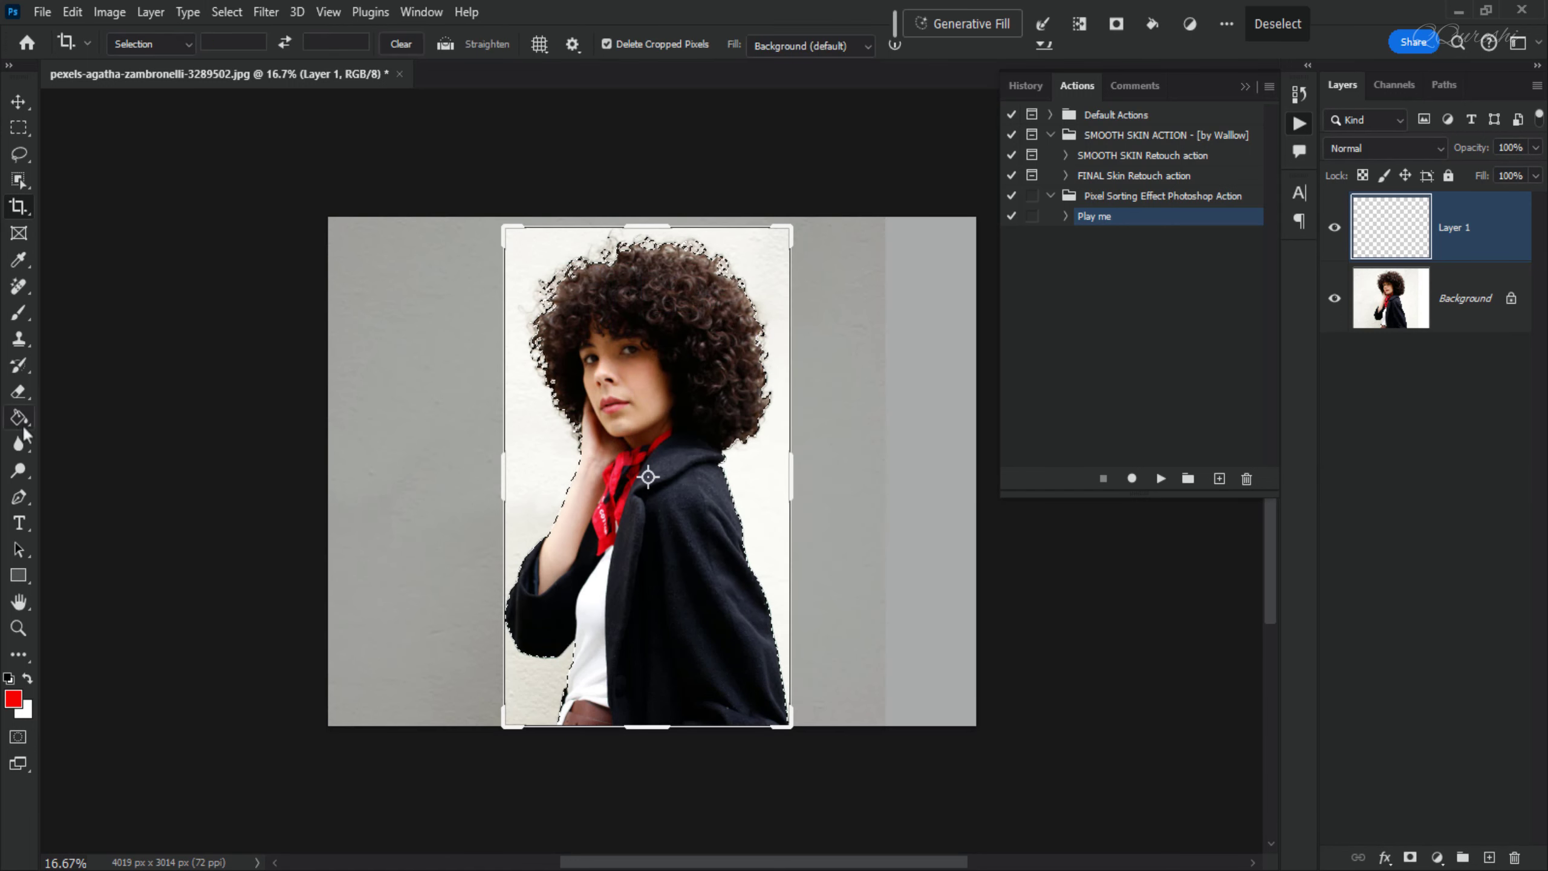
left_click(16, 108)
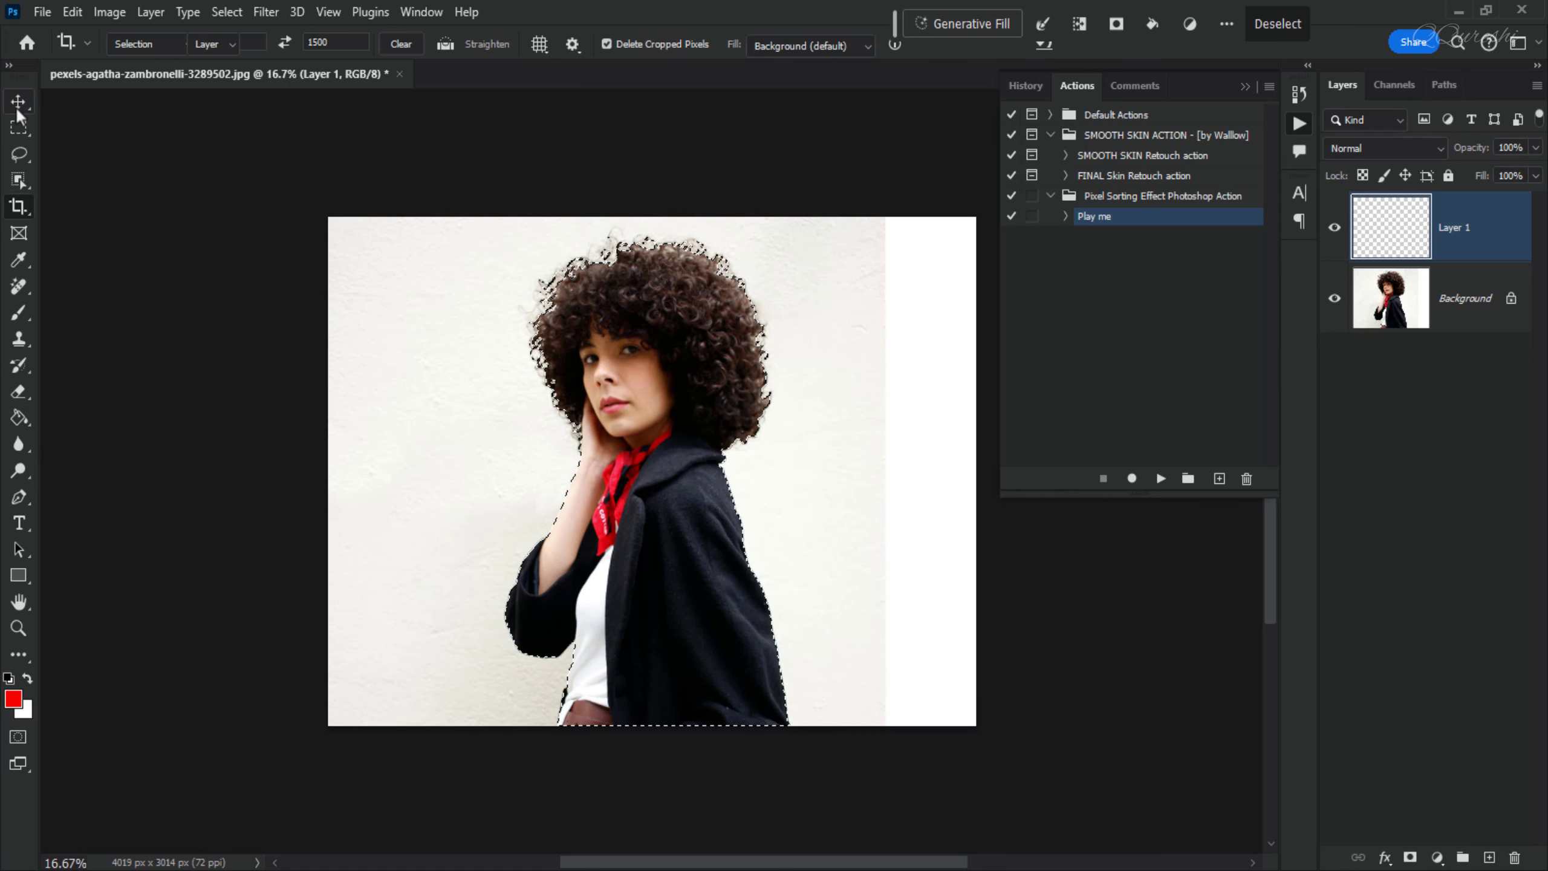
left_click(21, 421)
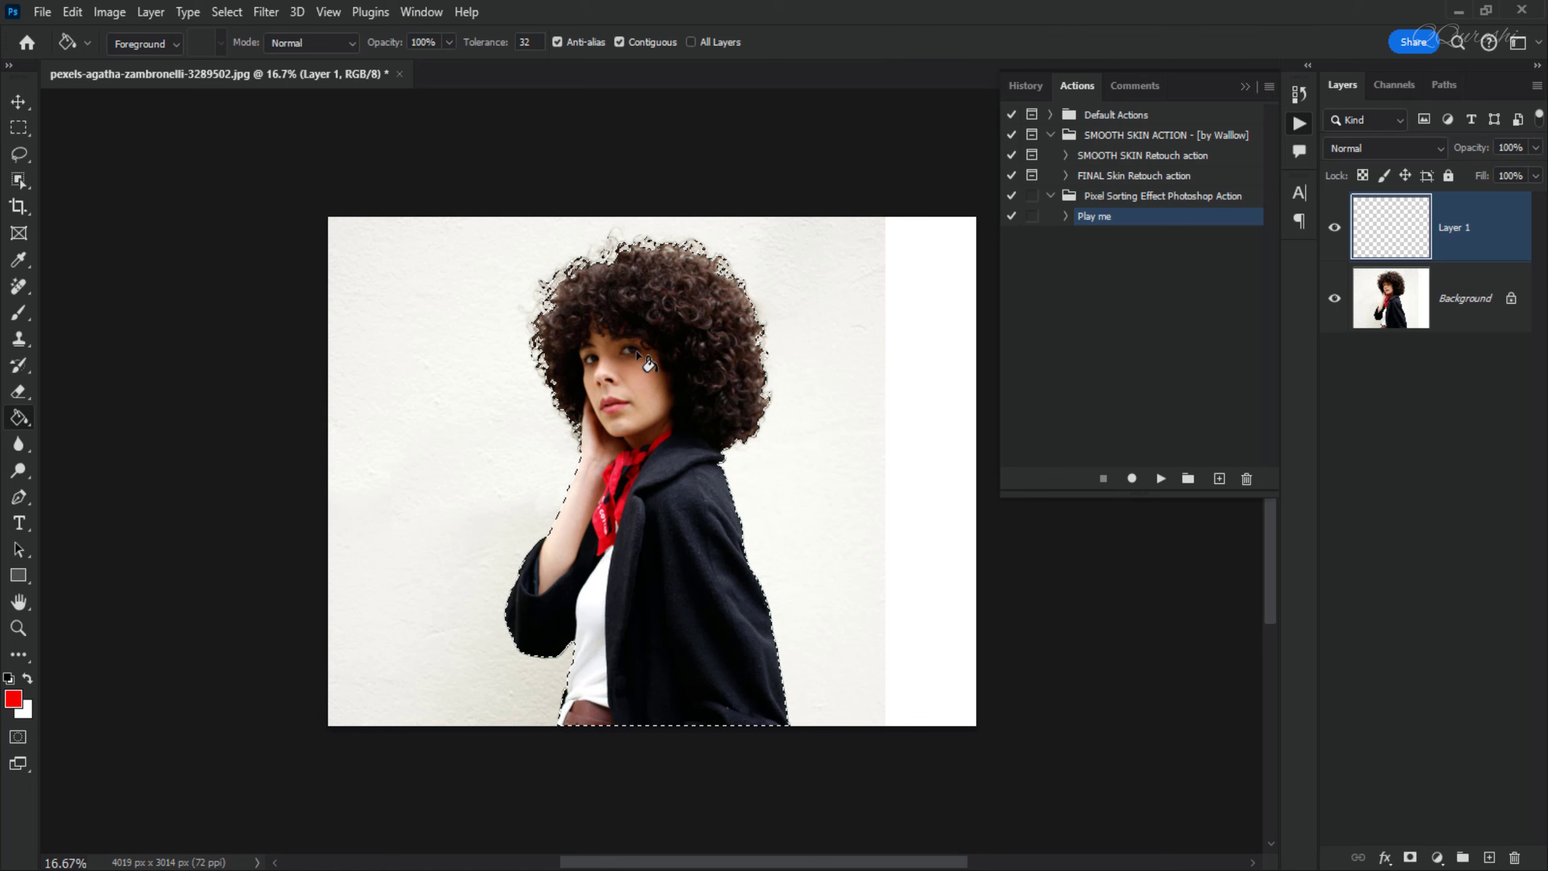
left_click(647, 364)
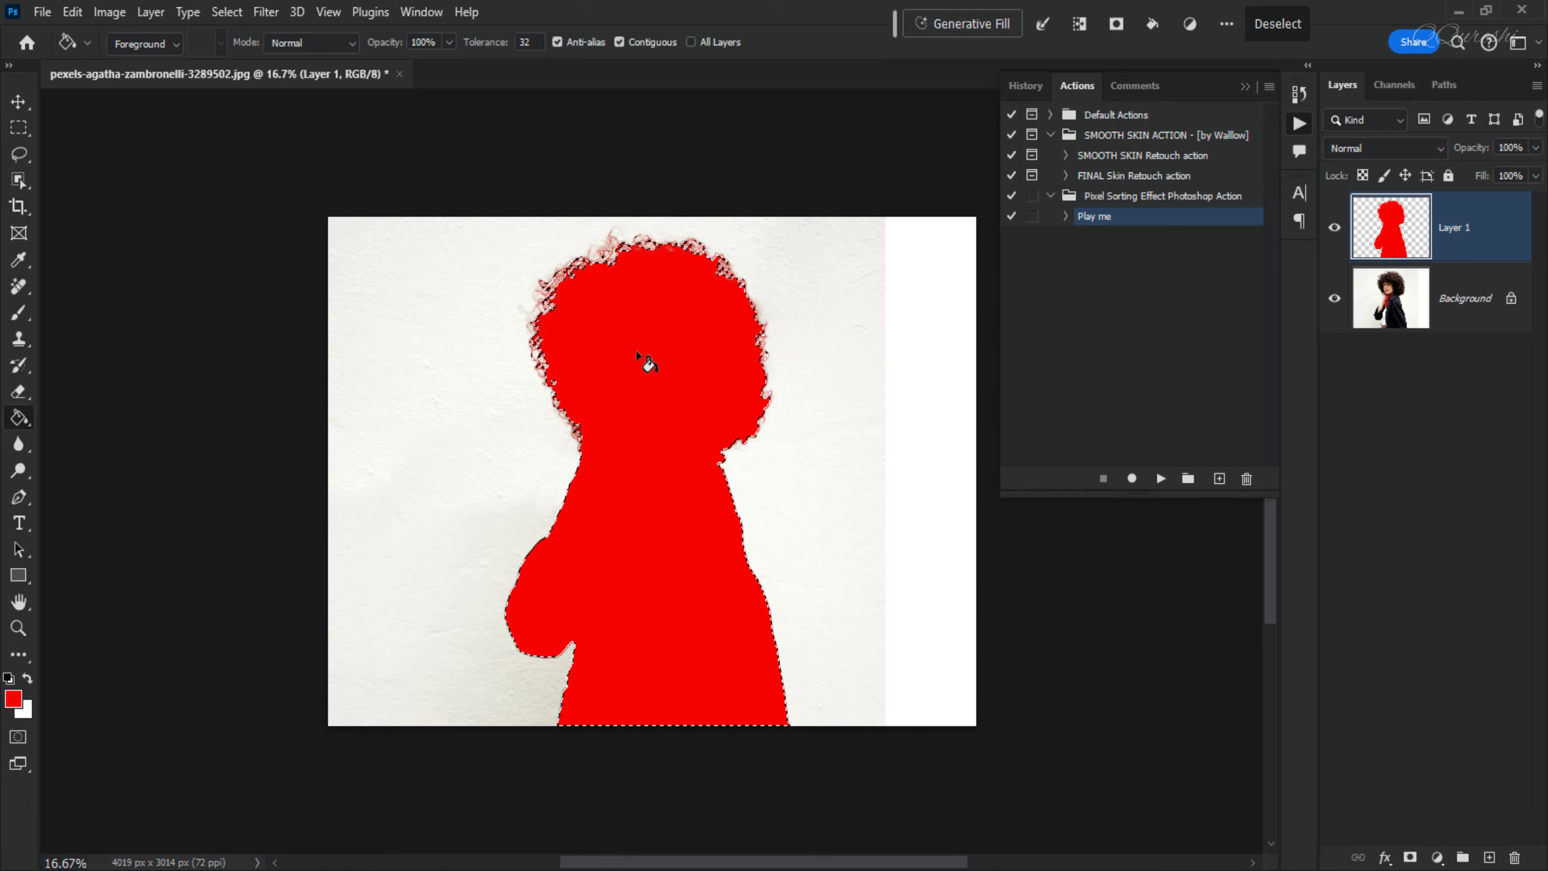
key("ctrl+d")
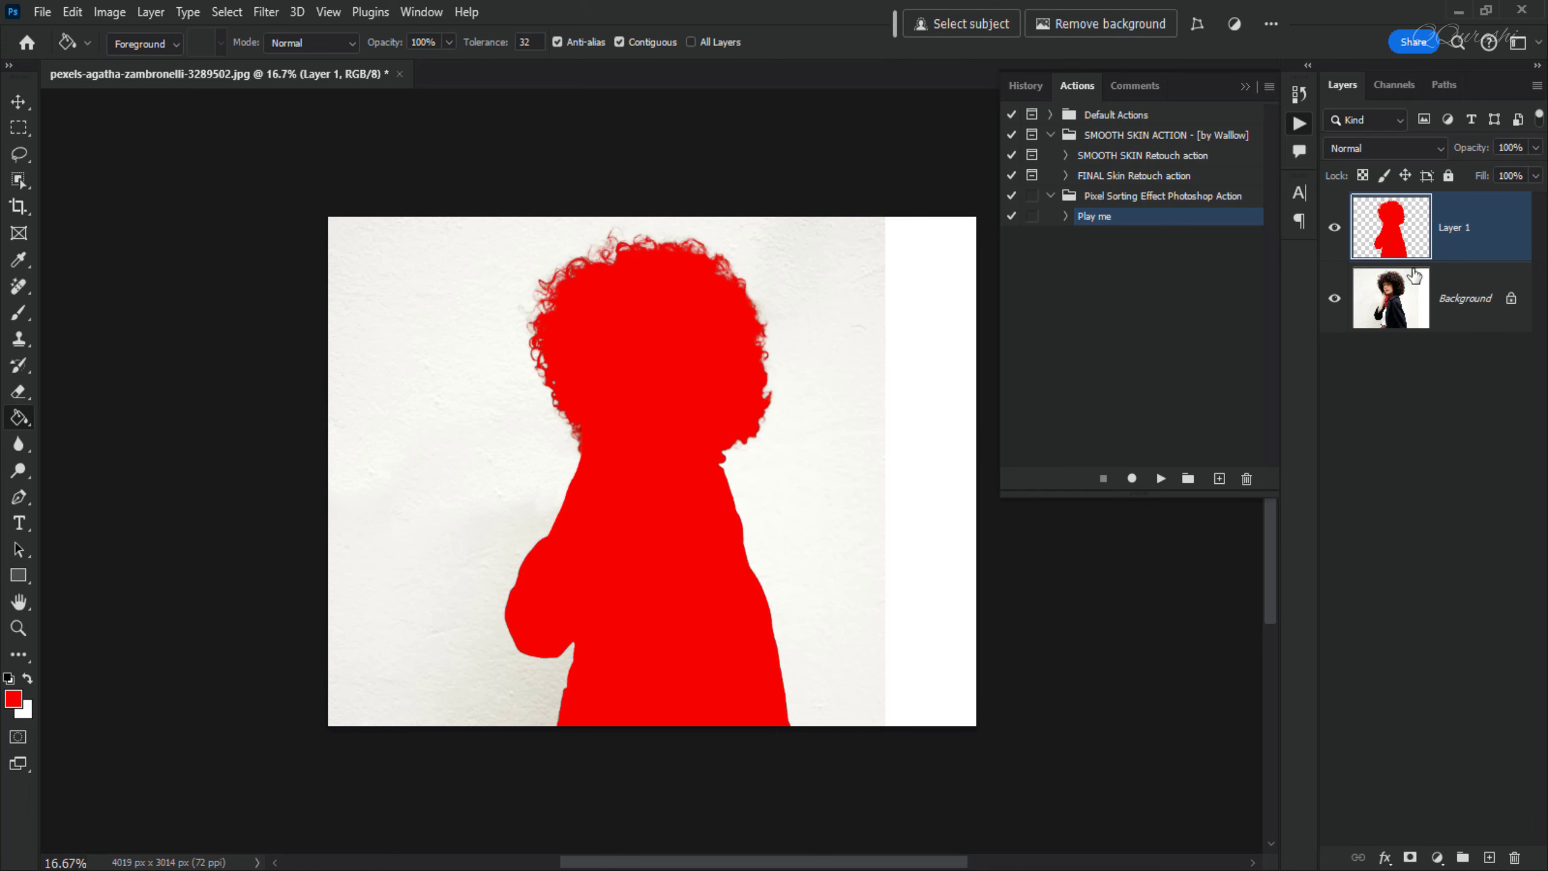
Rename the red silhouette layer paint.
double_click(1455, 227)
type("paint")
key("Return")
Duplicate the paint layer as a layer named area, place it below paint and hide paint.
key("ctrl+j")
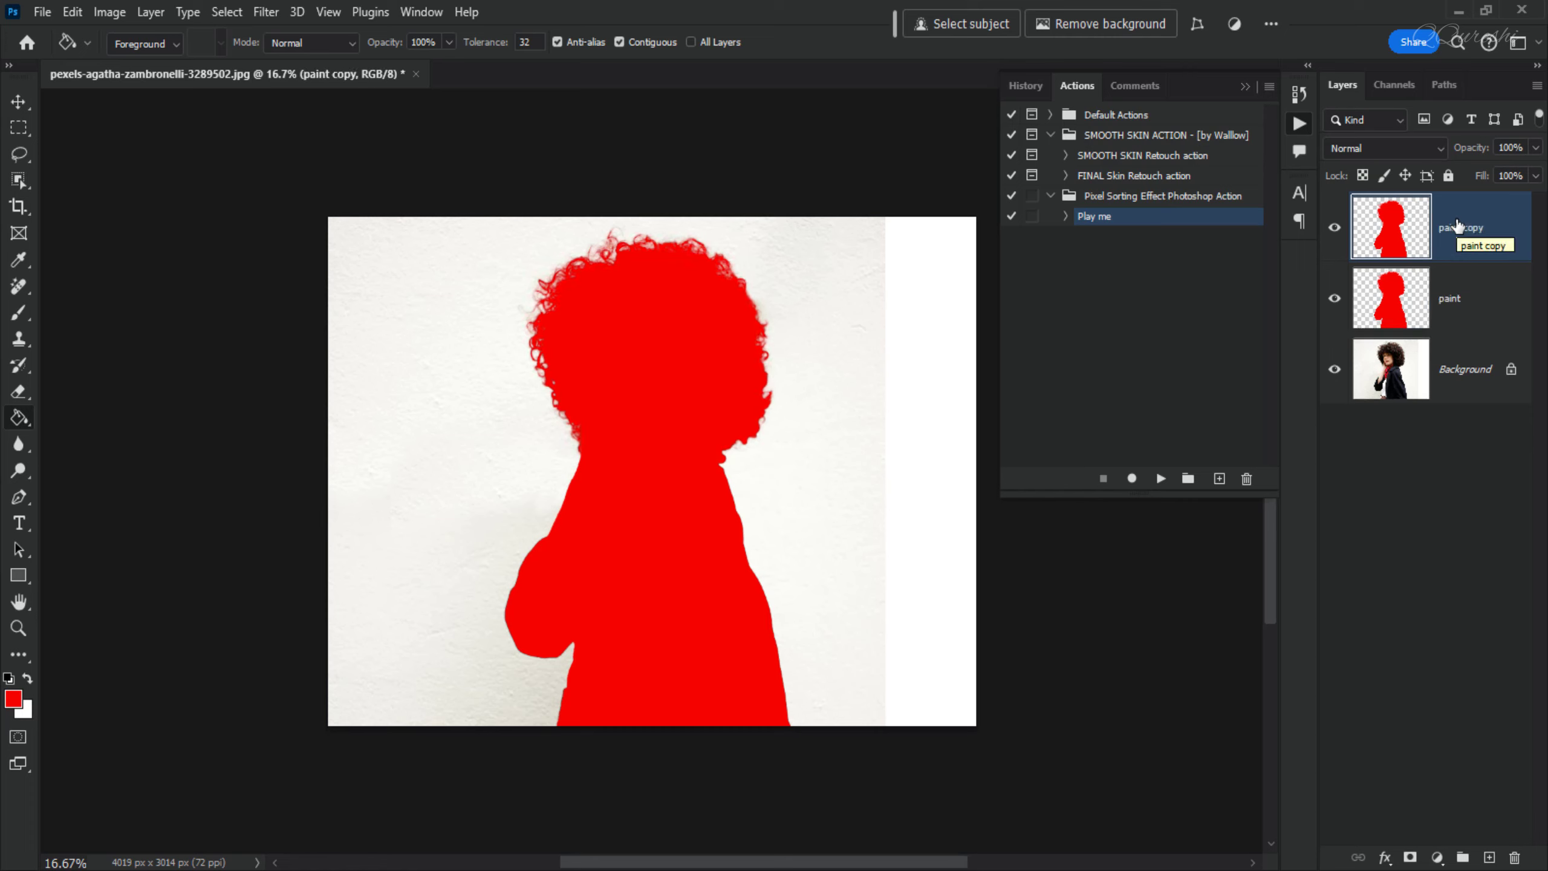
double_click(1455, 227)
type("area")
key("Return")
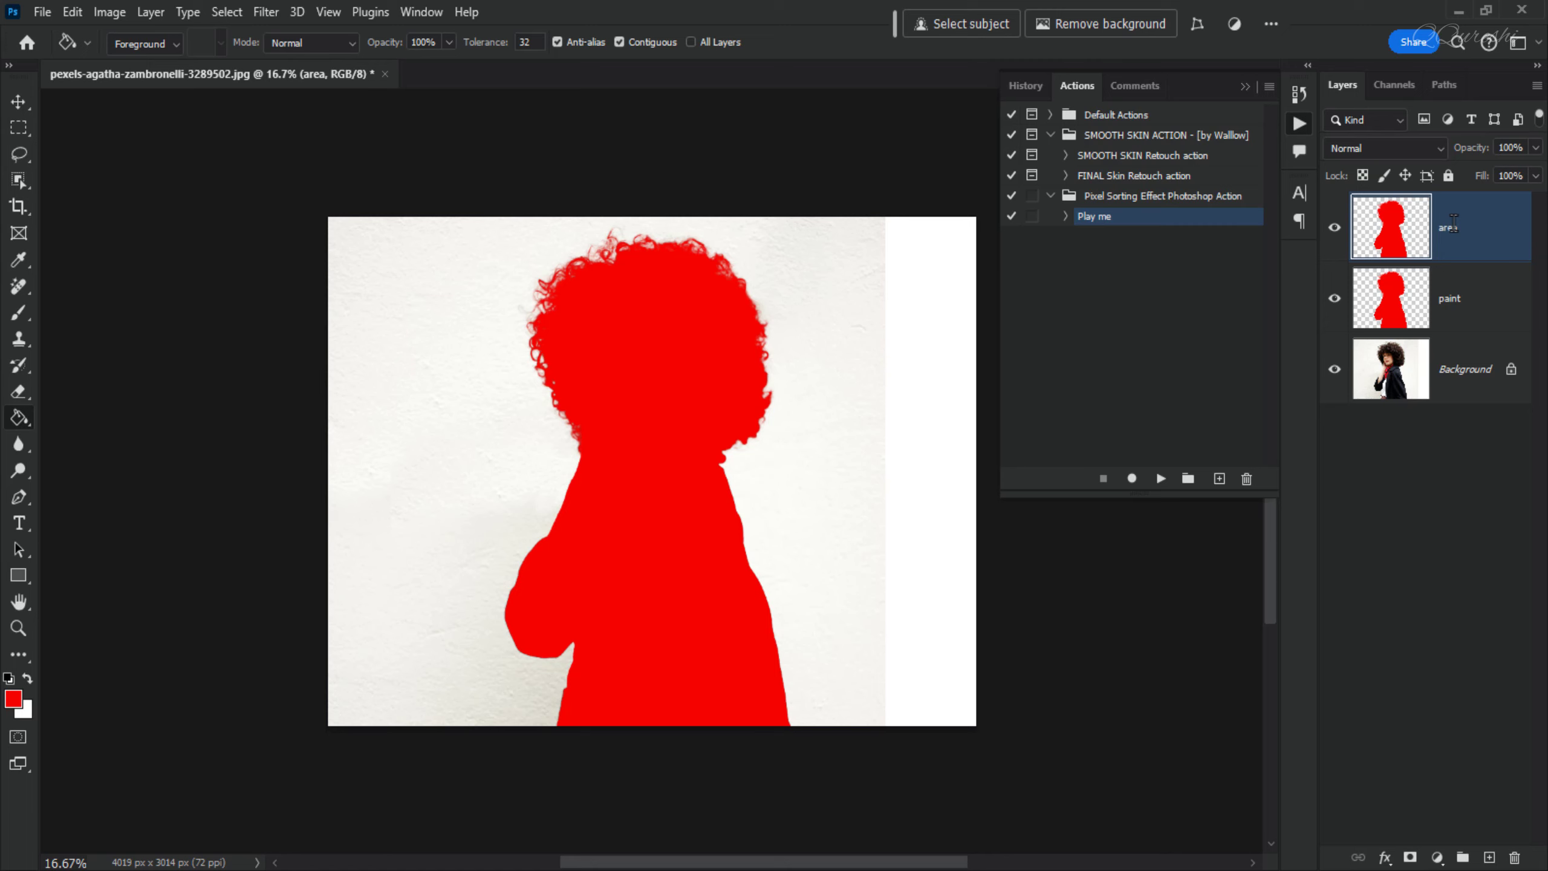
left_click_drag(1455, 227, 1451, 300)
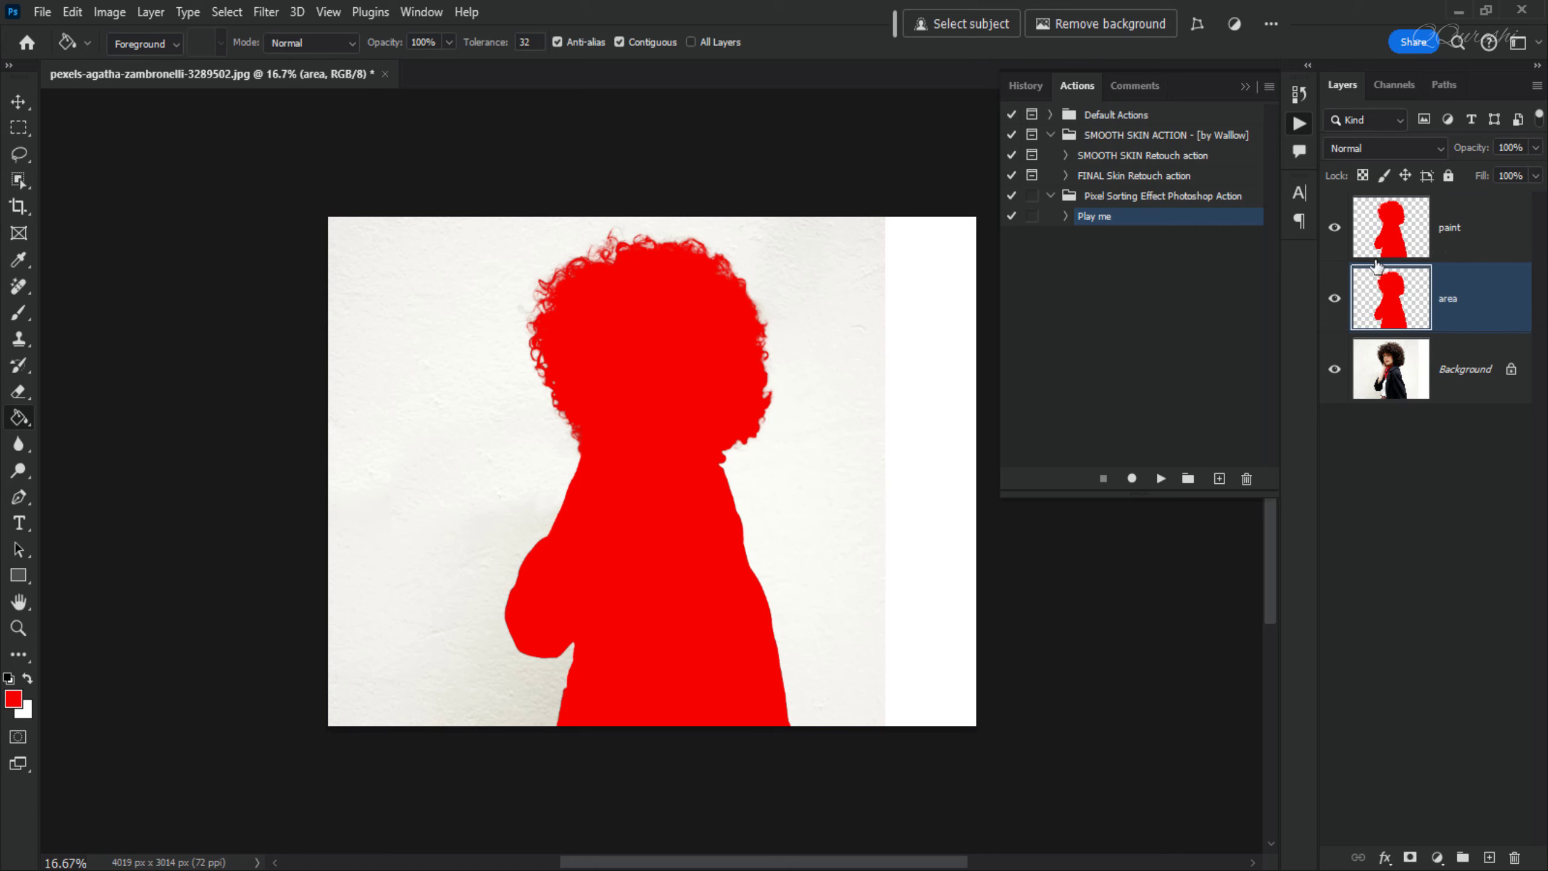
left_click(1334, 228)
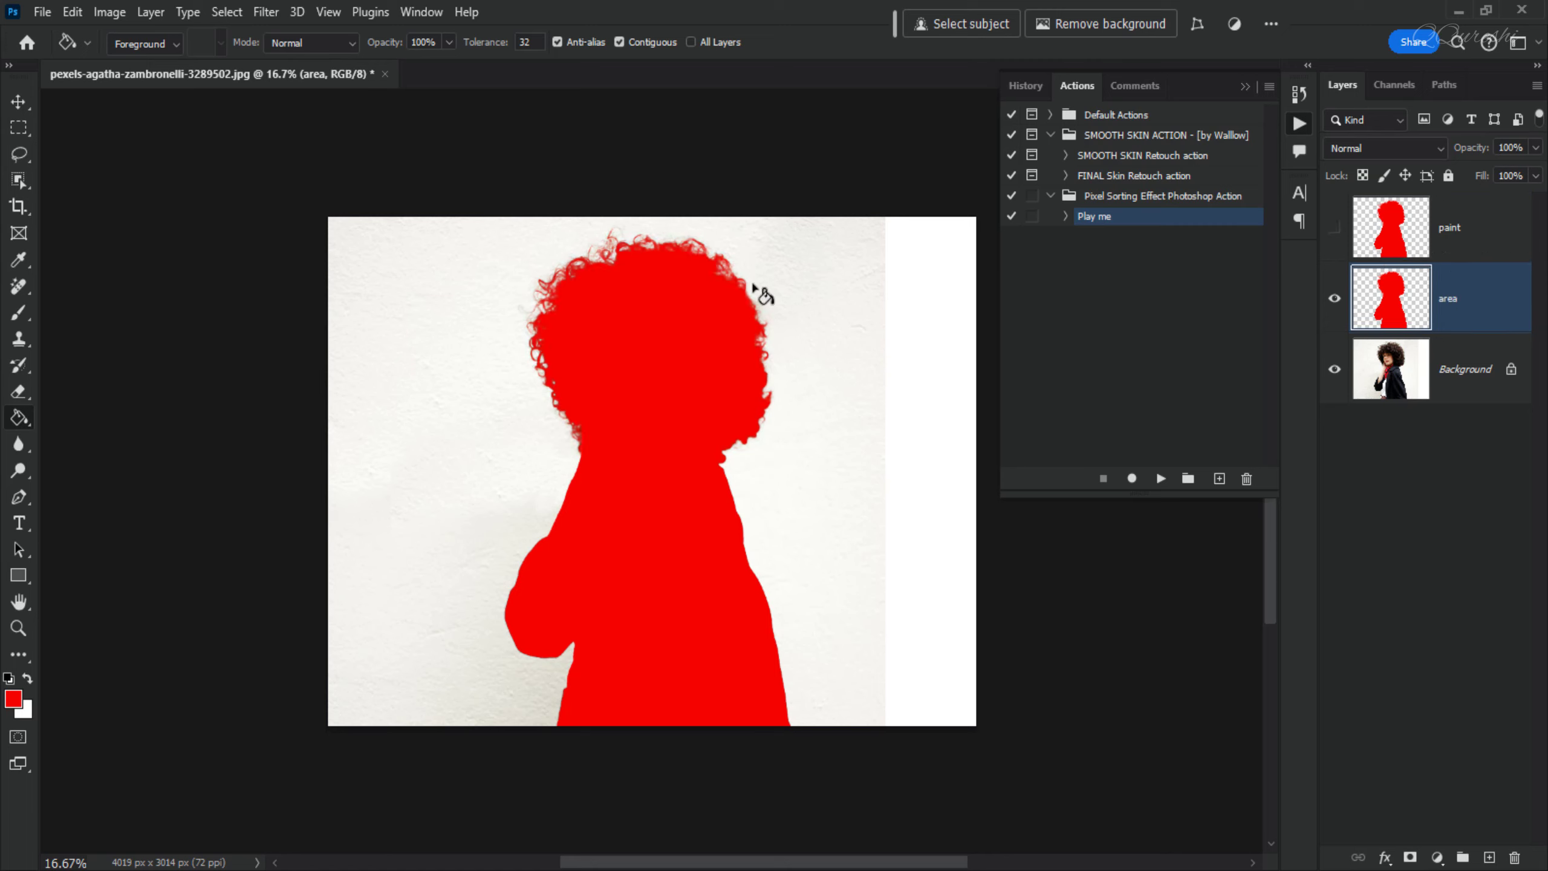
Erase the left half of the red silhouette on the area layer with a soft brush, uncovering the face, arm and shirt.
left_click(18, 391)
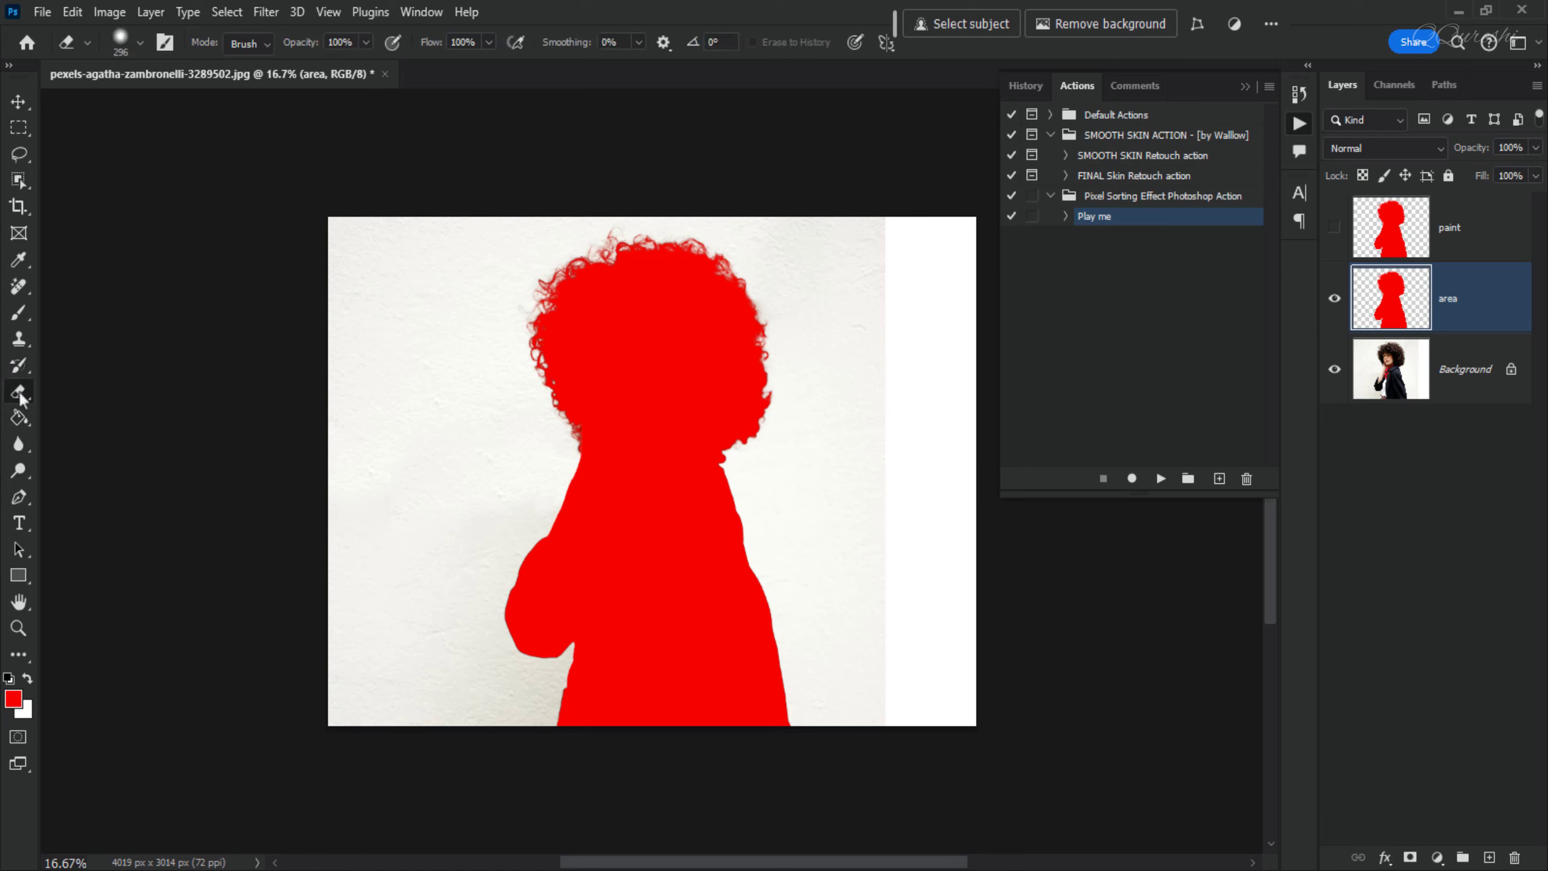
mouse_move(510, 330)
left_mouse_down()
mouse_move(548, 290)
mouse_move(536, 408)
mouse_move(567, 256)
mouse_move(584, 515)
mouse_move(589, 264)
mouse_move(617, 682)
mouse_move(617, 532)
mouse_move(638, 739)
mouse_move(568, 490)
mouse_move(588, 769)
mouse_move(539, 521)
mouse_move(521, 710)
mouse_move(527, 543)
mouse_move(515, 698)
mouse_move(530, 629)
mouse_move(555, 730)
mouse_move(564, 597)
mouse_move(574, 721)
mouse_move(587, 598)
mouse_move(602, 704)
mouse_move(647, 740)
left_mouse_up()
mouse_move(697, 712)
left_mouse_down()
mouse_move(623, 569)
mouse_move(672, 766)
mouse_move(657, 631)
mouse_move(774, 749)
mouse_move(635, 579)
mouse_move(605, 340)
left_mouse_up()
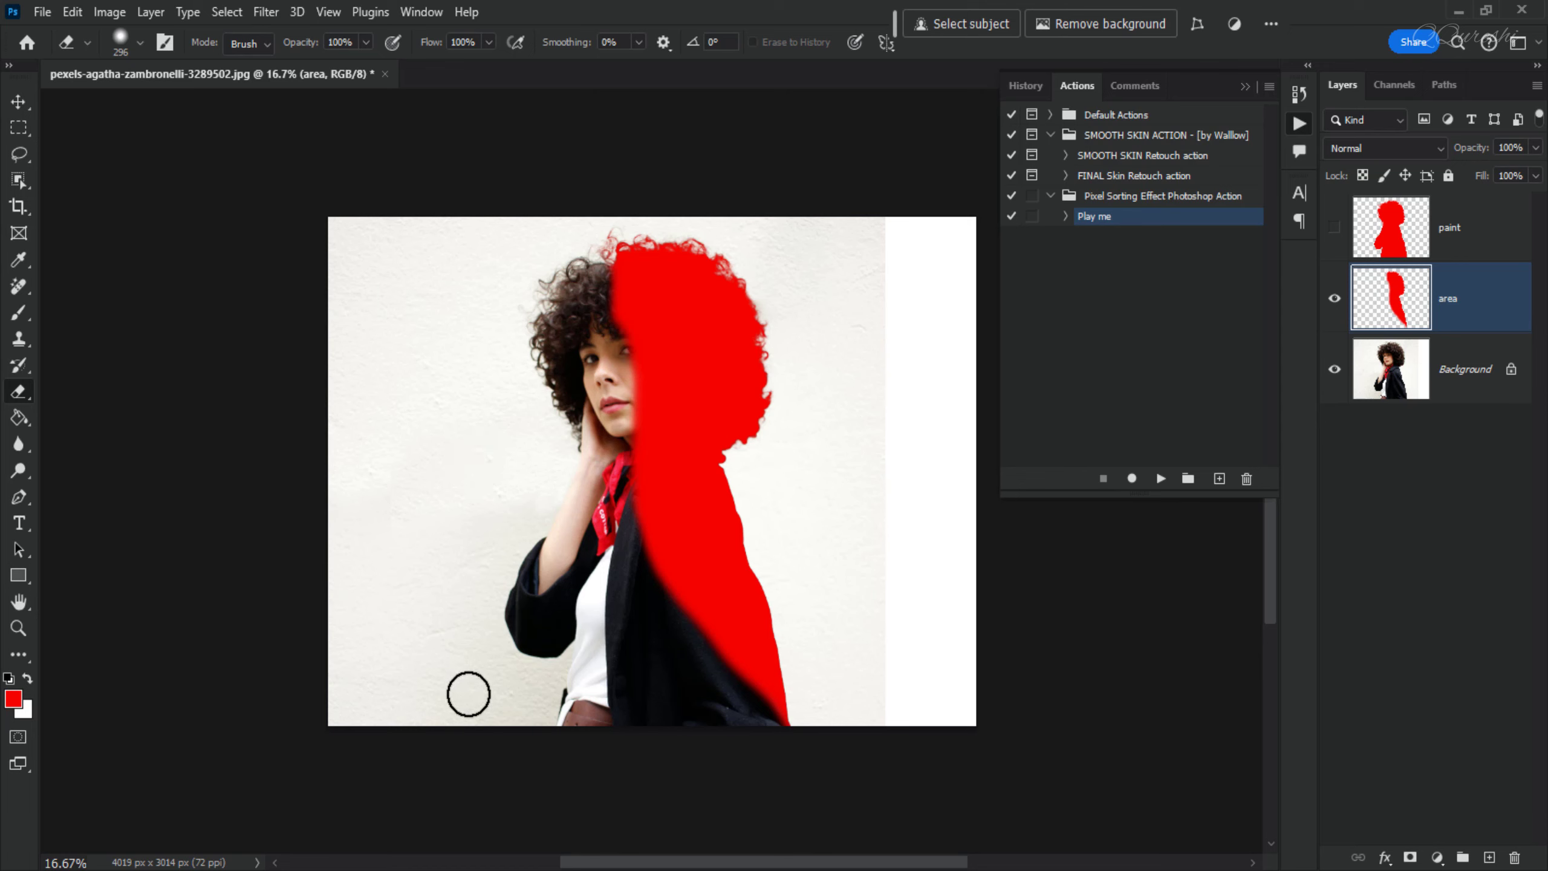
Hide the area layer, select Background, reset the default colors and run the Pixel Sorting Effect's Play me action.
left_click(1334, 298)
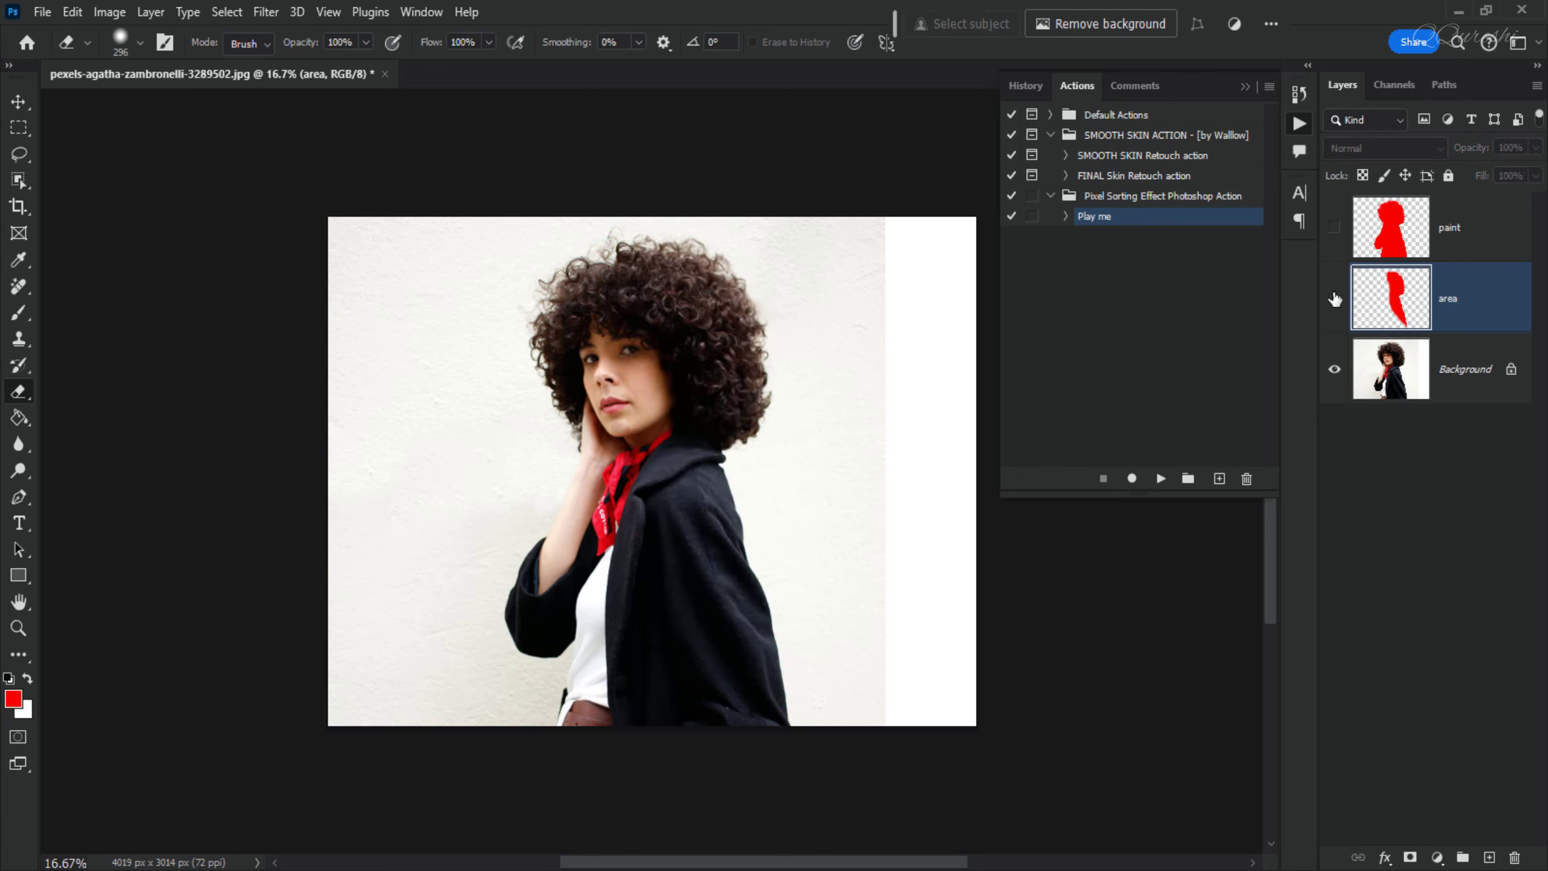
left_click(1475, 384)
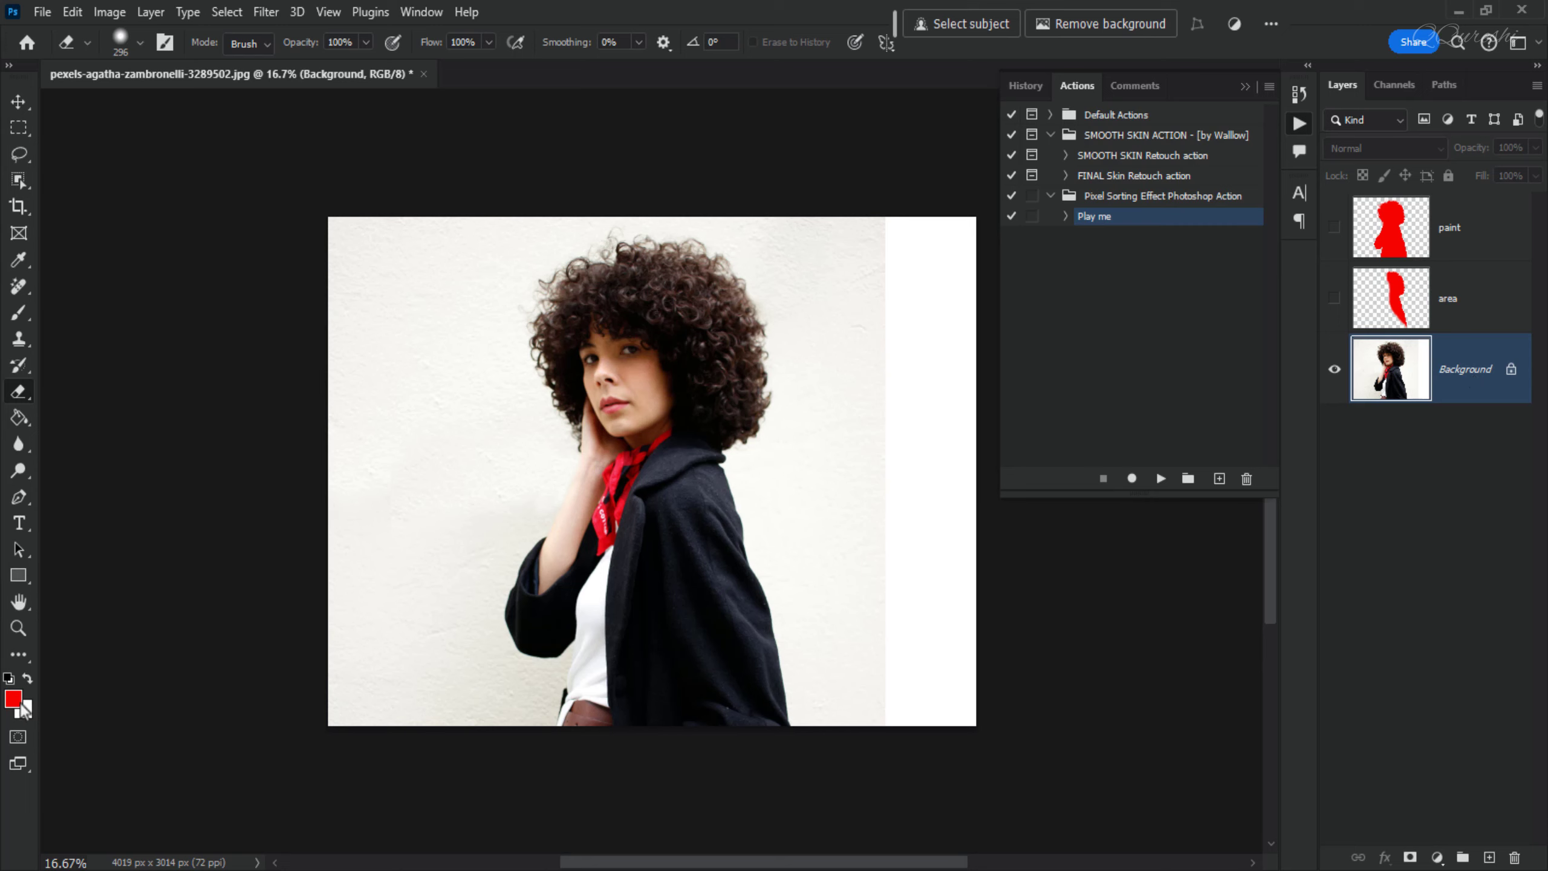
key("d")
left_click(1161, 480)
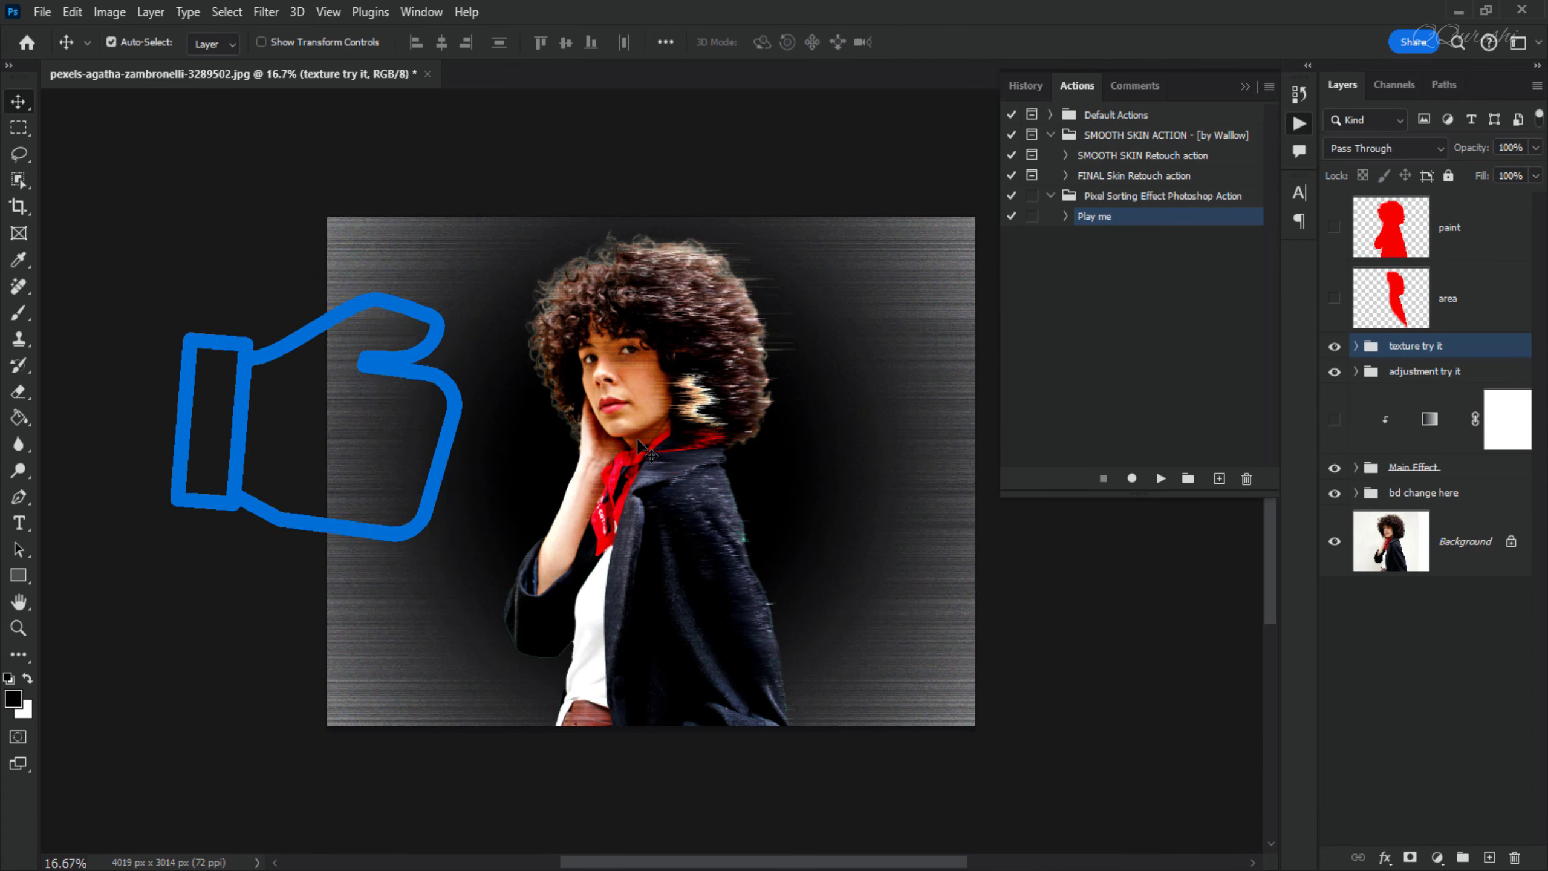
Examine the texture try it group by toggling the visibility of the t 2 and t 1 textures.
scroll(639, 442, "up", 2)
scroll(639, 442, "down", 1)
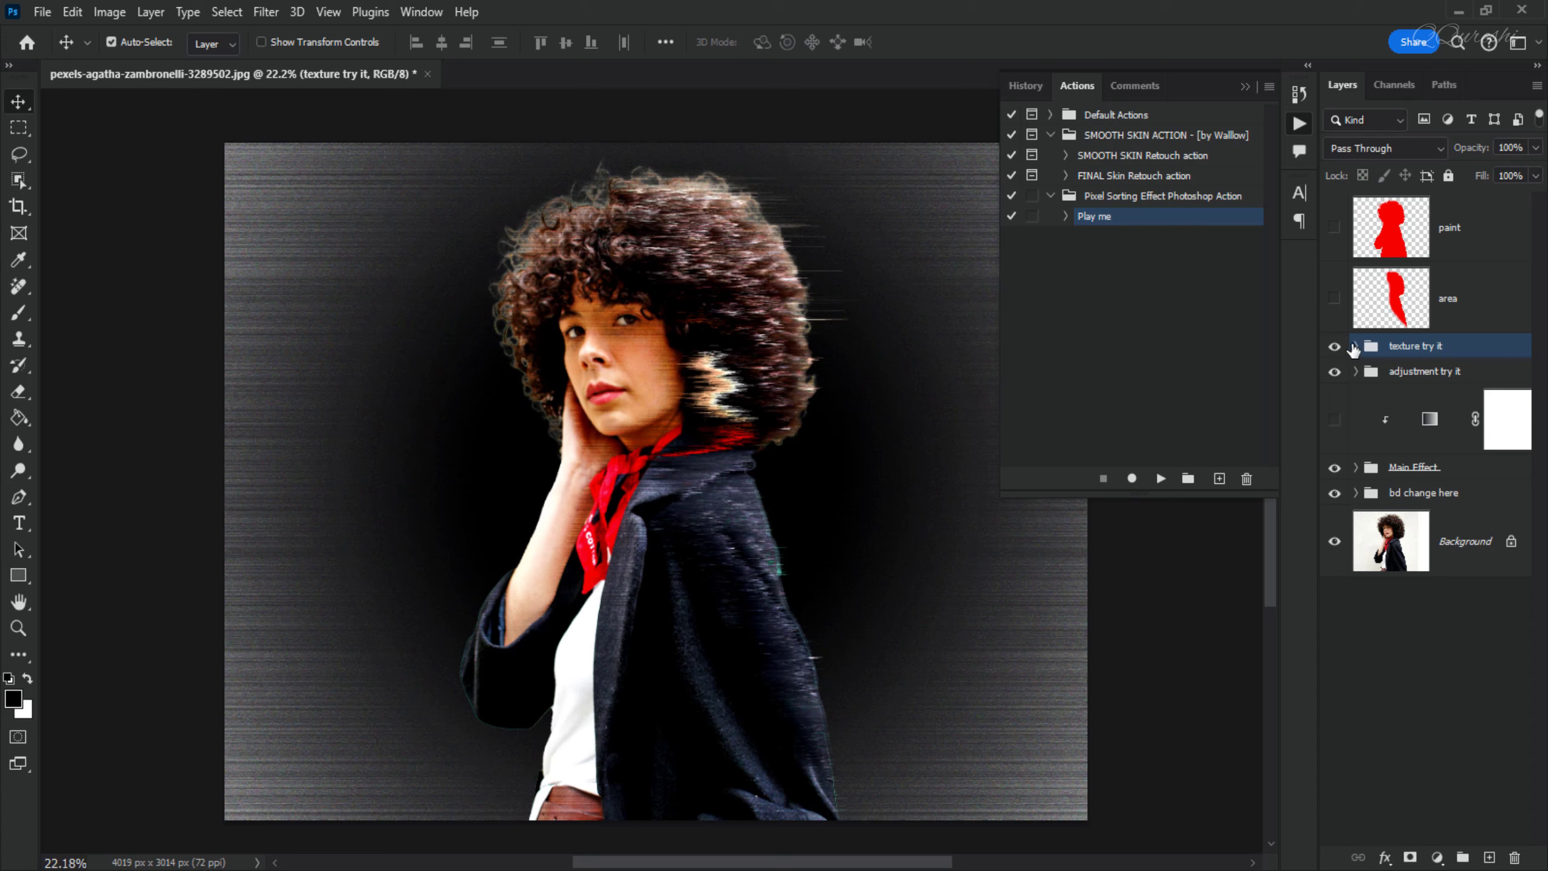
left_click(1355, 346)
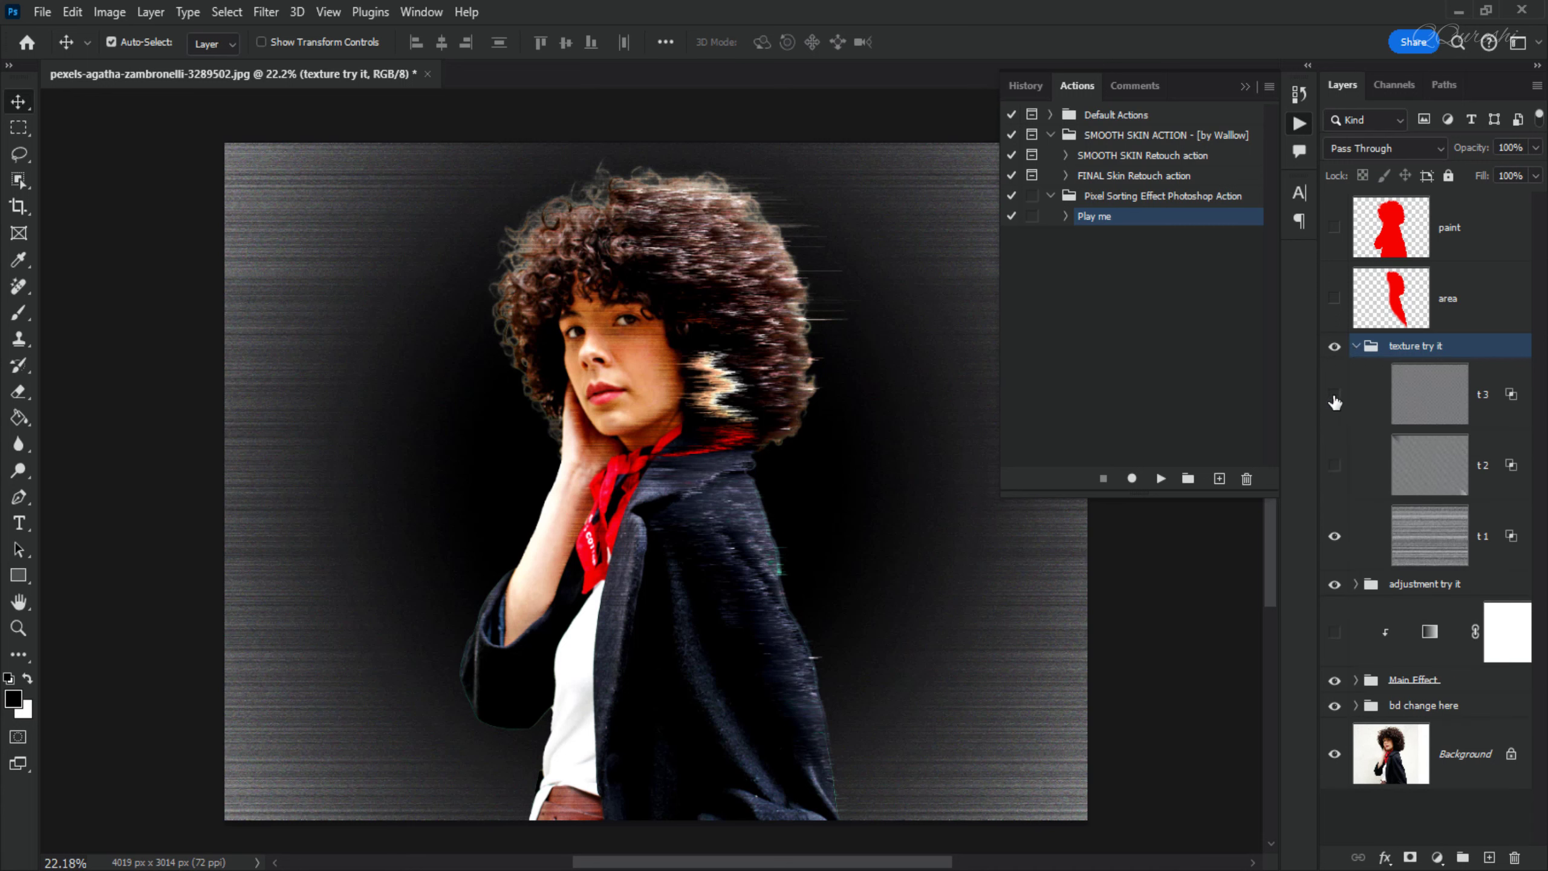
left_click(1333, 467)
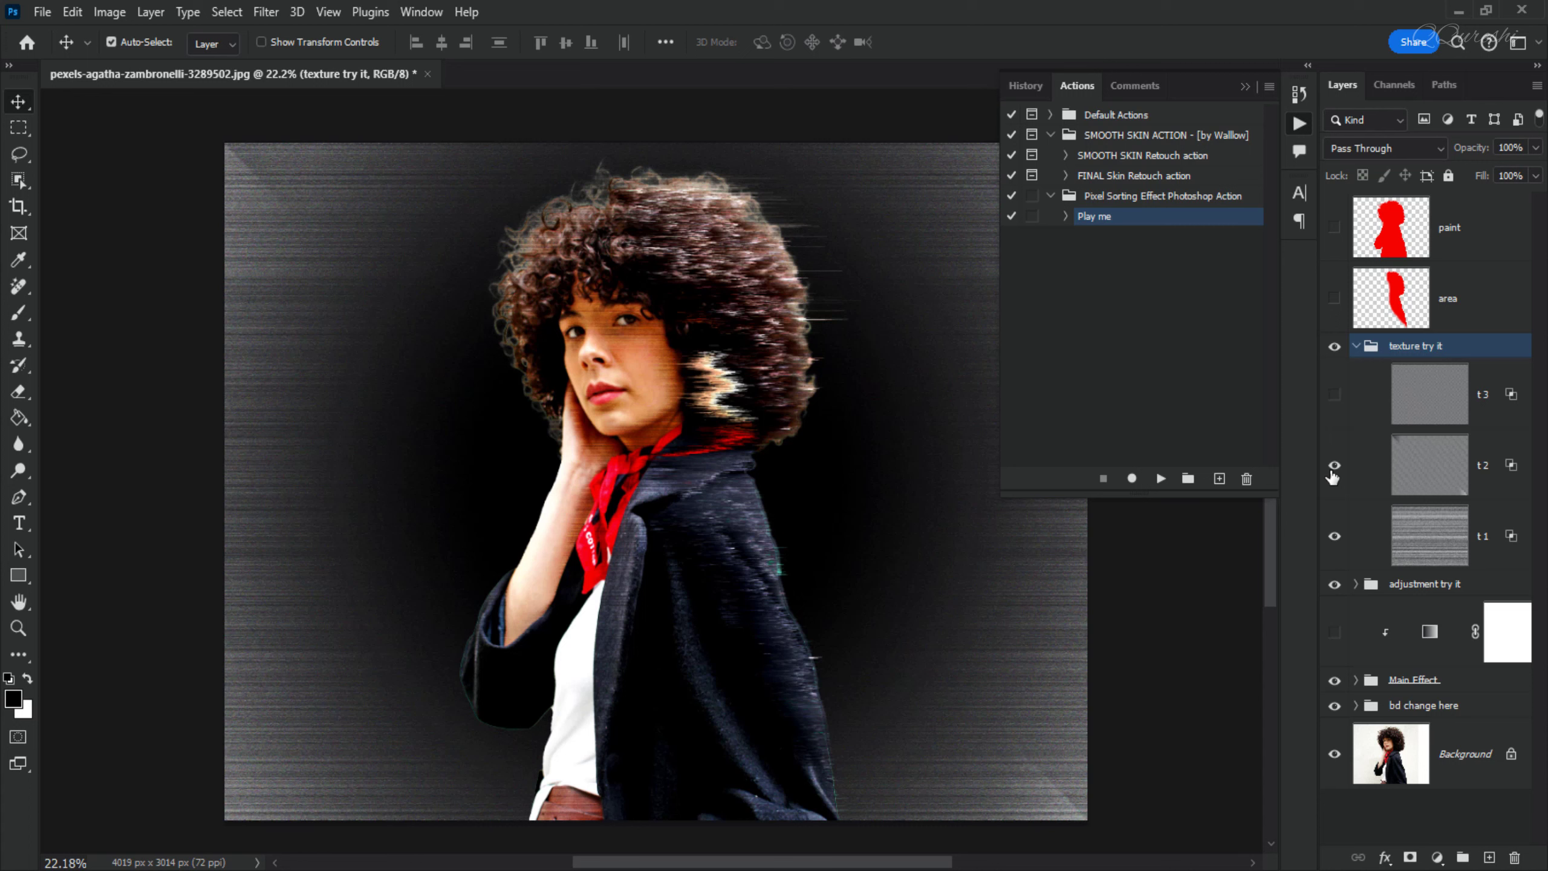
left_click(1334, 467)
left_click(1334, 537)
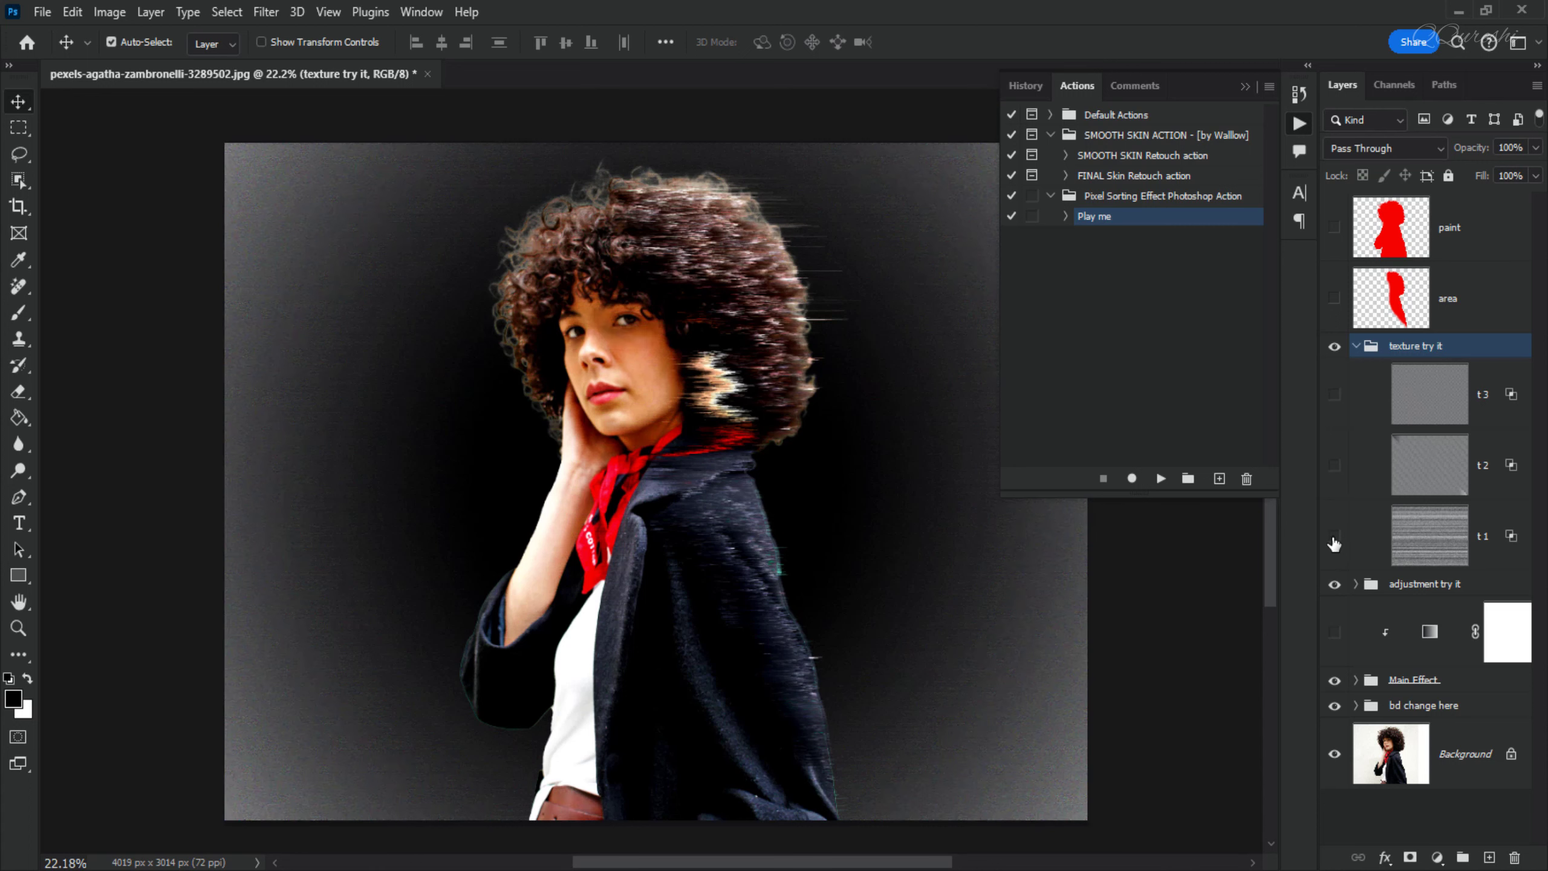
left_click(1333, 539)
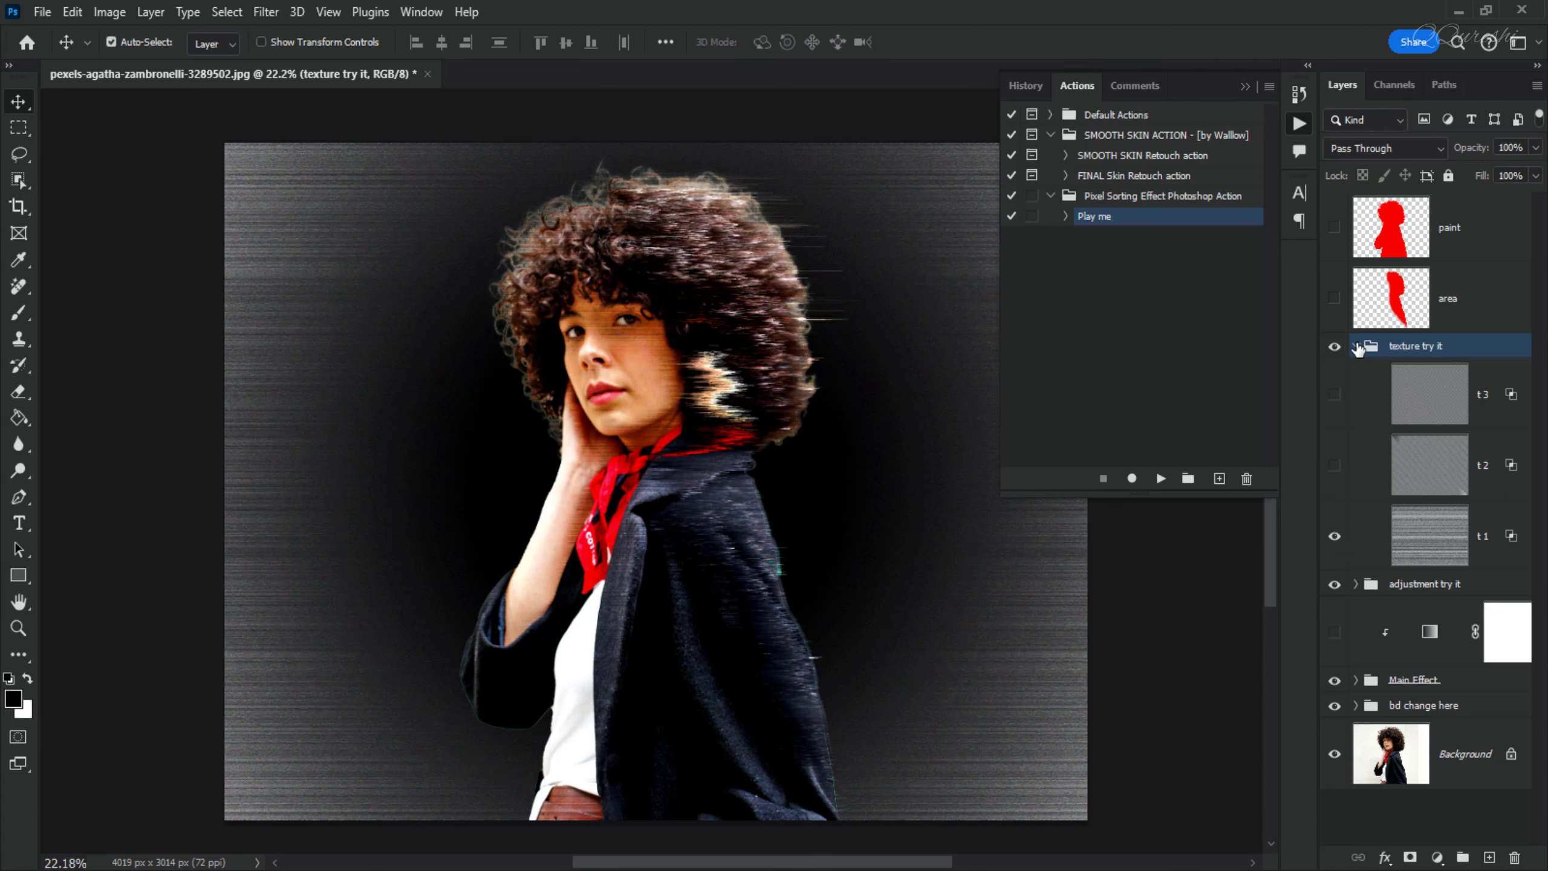
left_click(1357, 347)
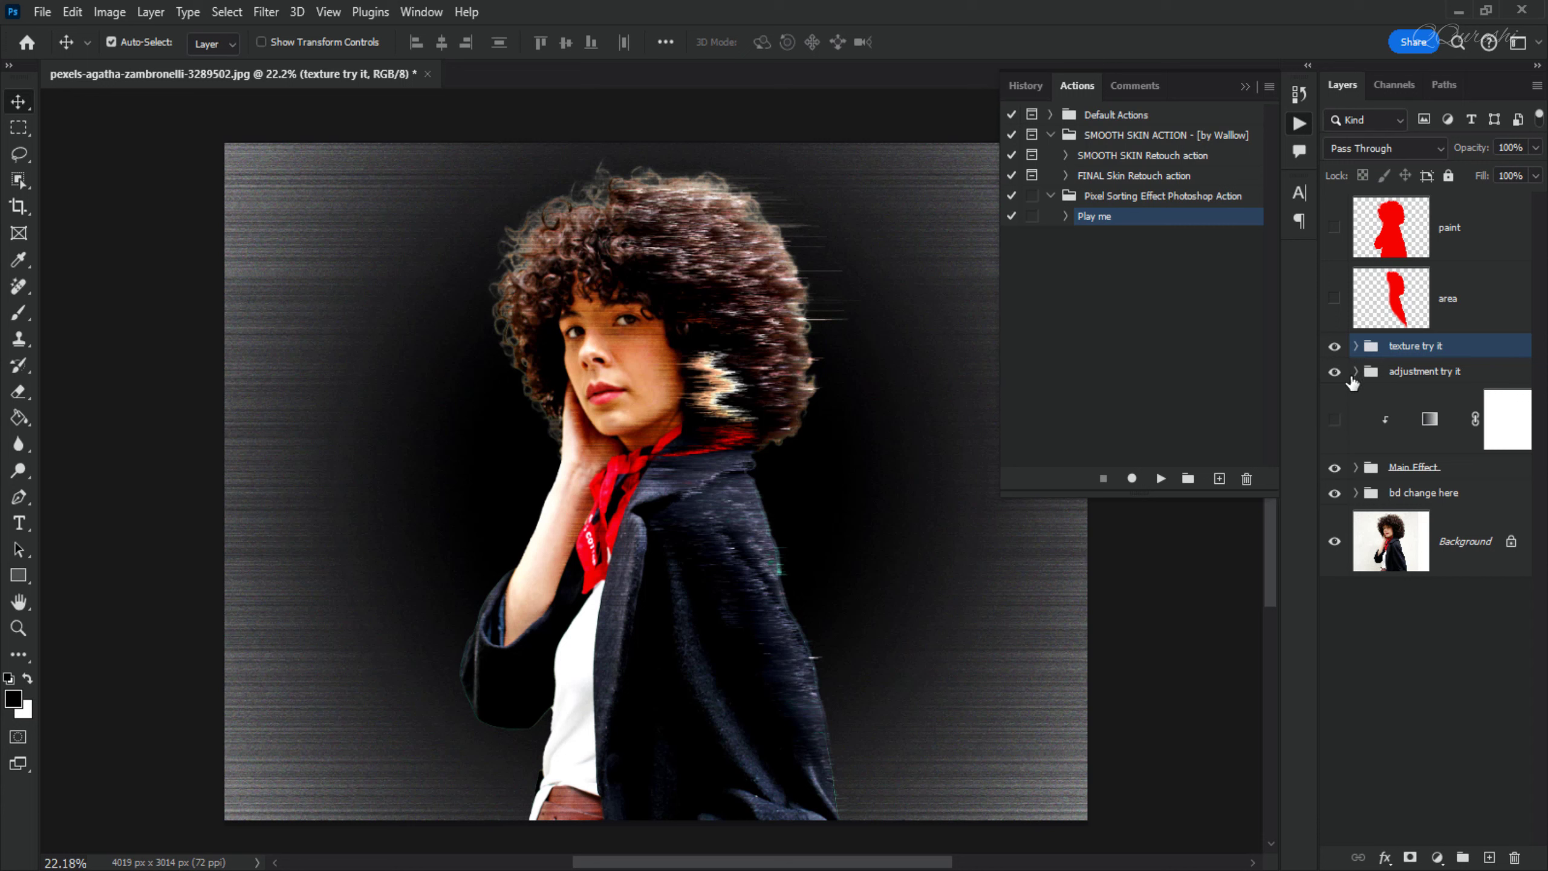
Examine the adjustment layers inside the adjustment try it group, checking the effect of its gradient map.
left_click(1356, 372)
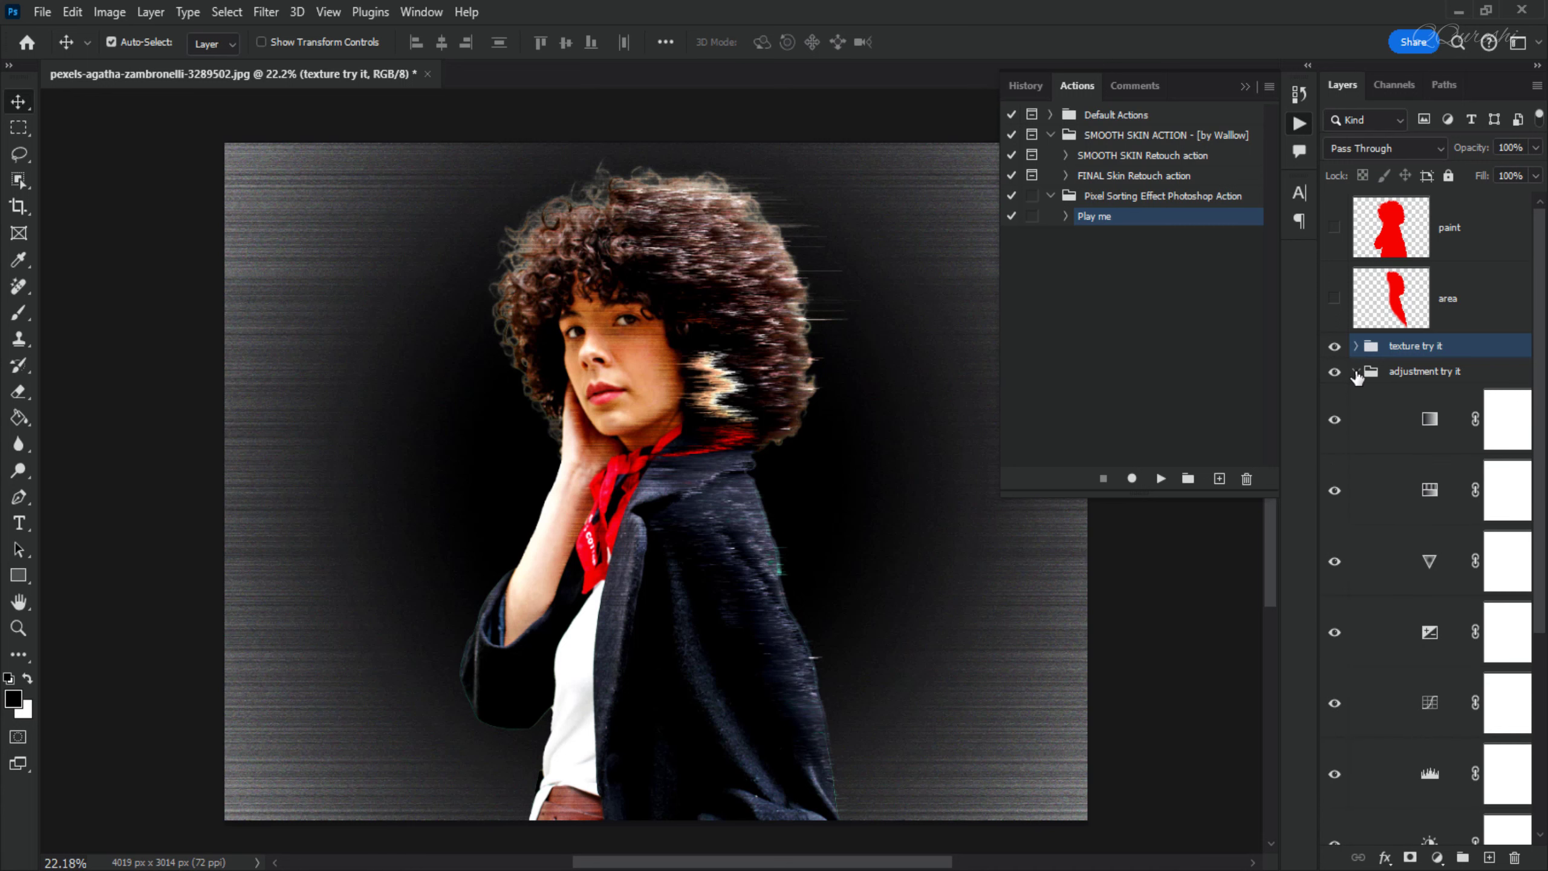
left_click(1334, 421)
scroll(1425, 545, "down", 5)
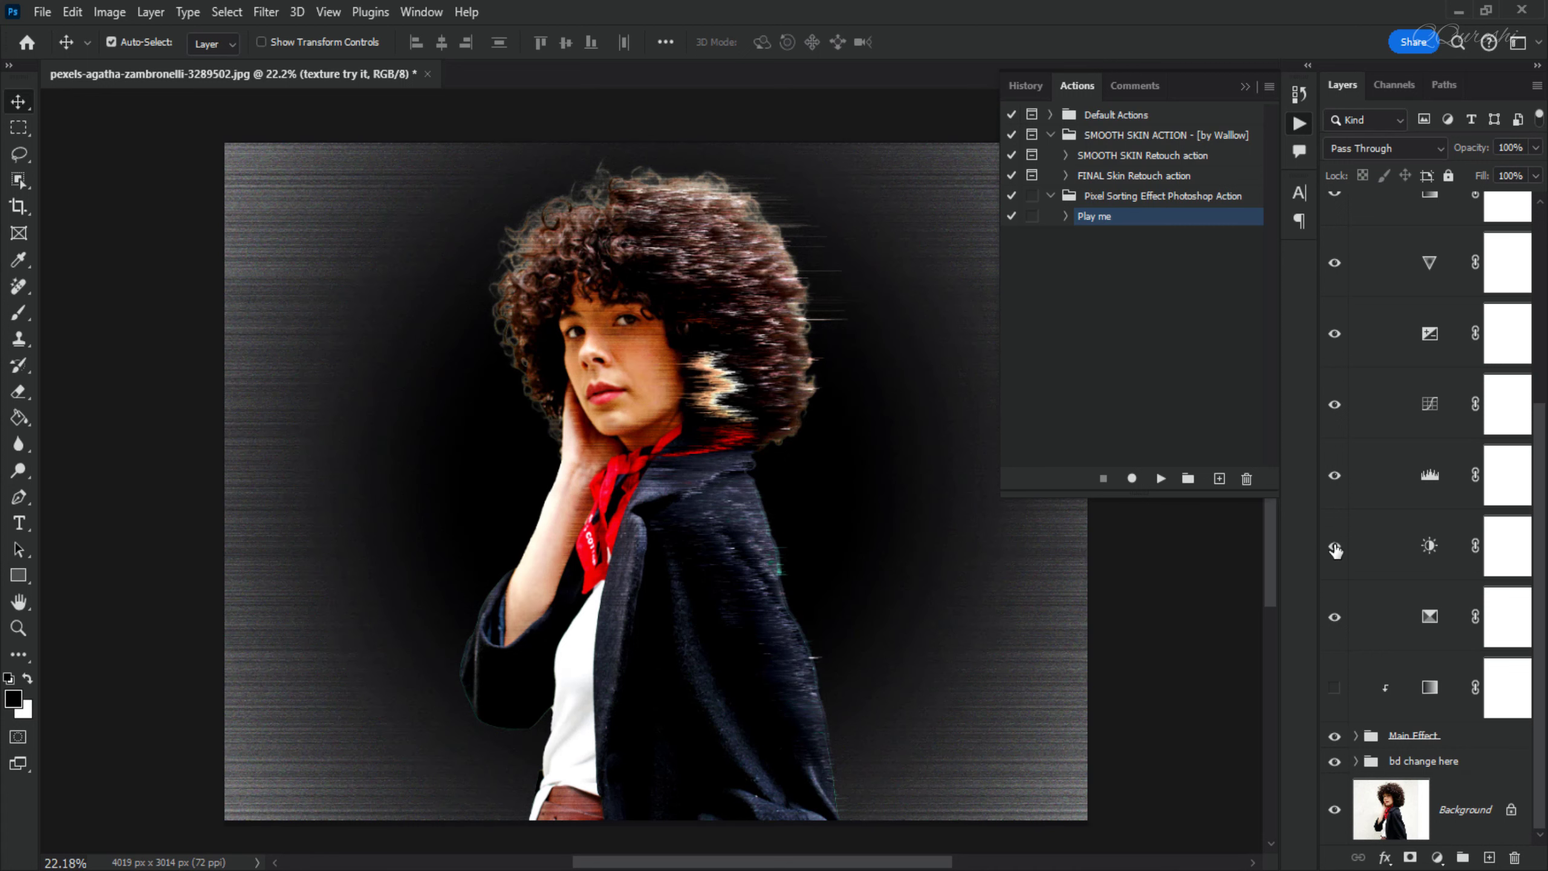
scroll(1335, 549, "up", 5)
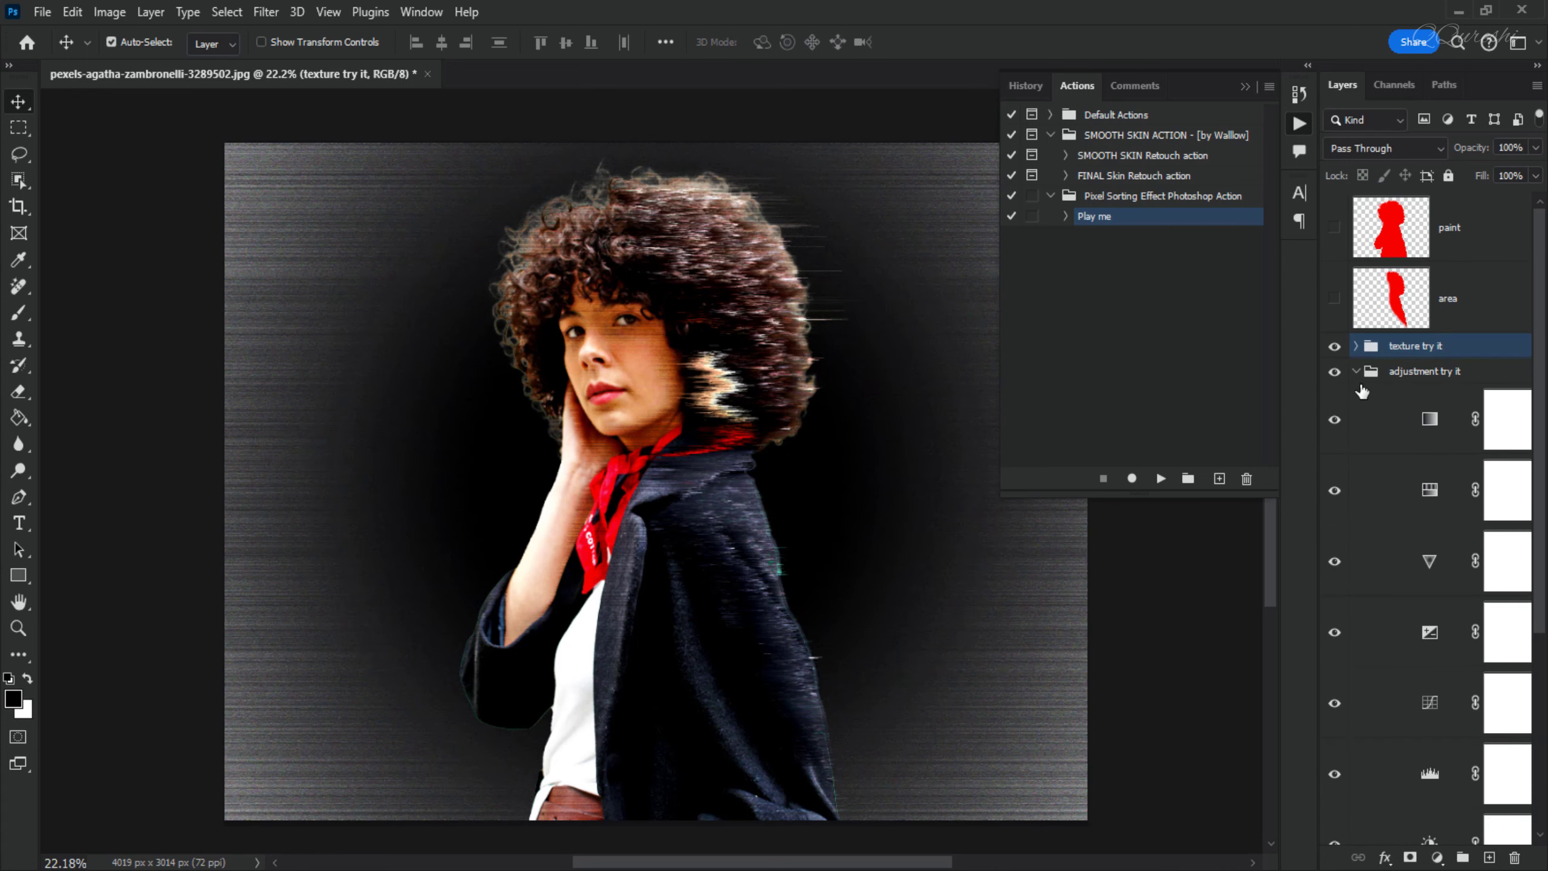
left_click(1356, 372)
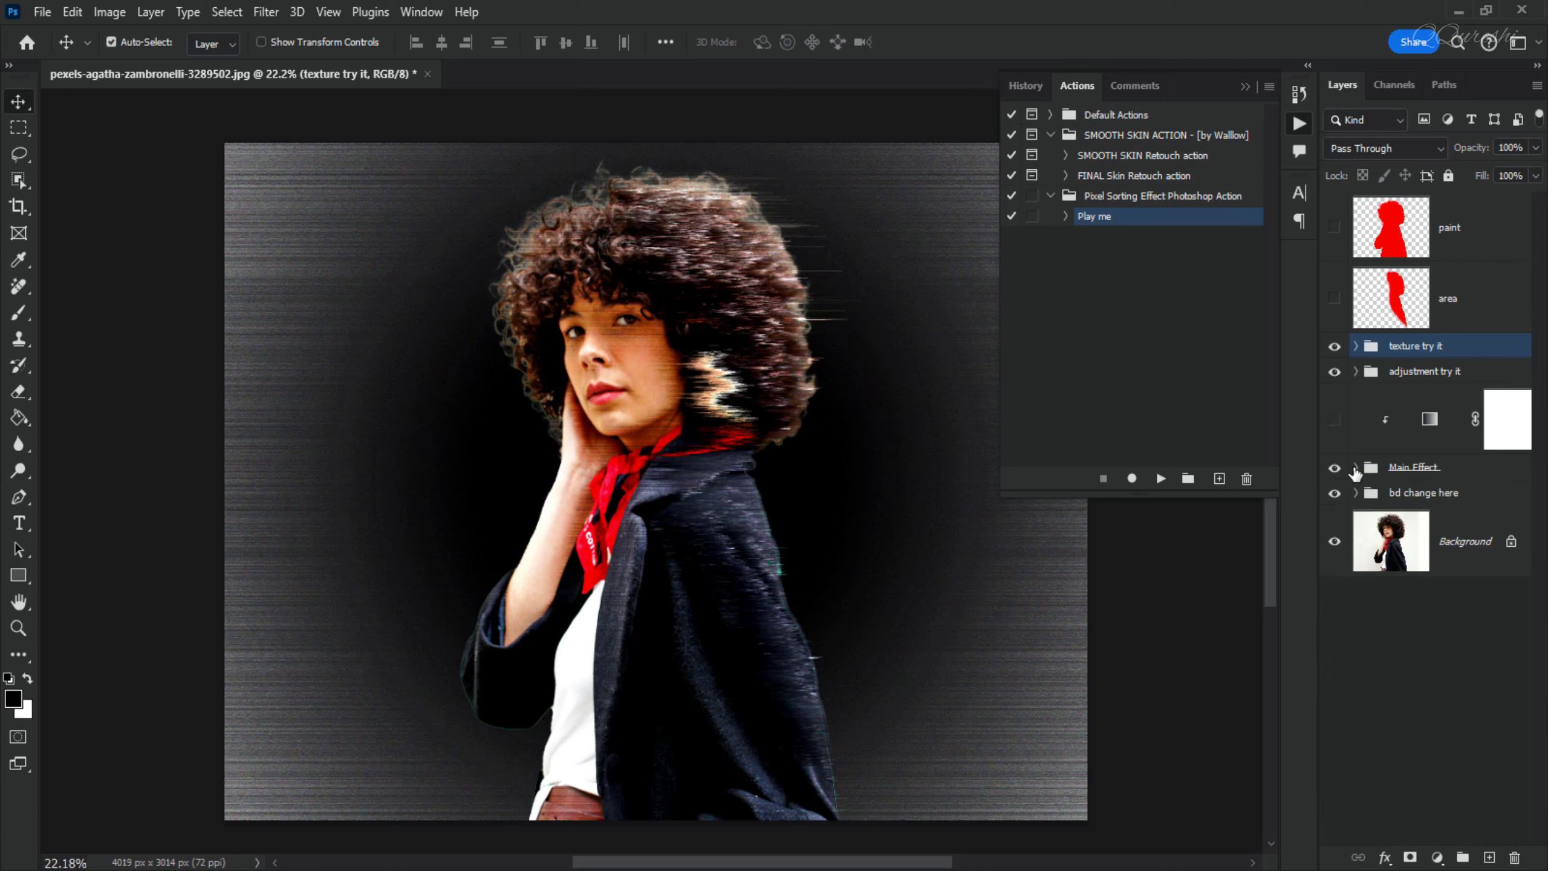
Examine what the pixel, two blur and base layers of the Main Effect group contribute by toggling each one's visibility.
left_click(1356, 468)
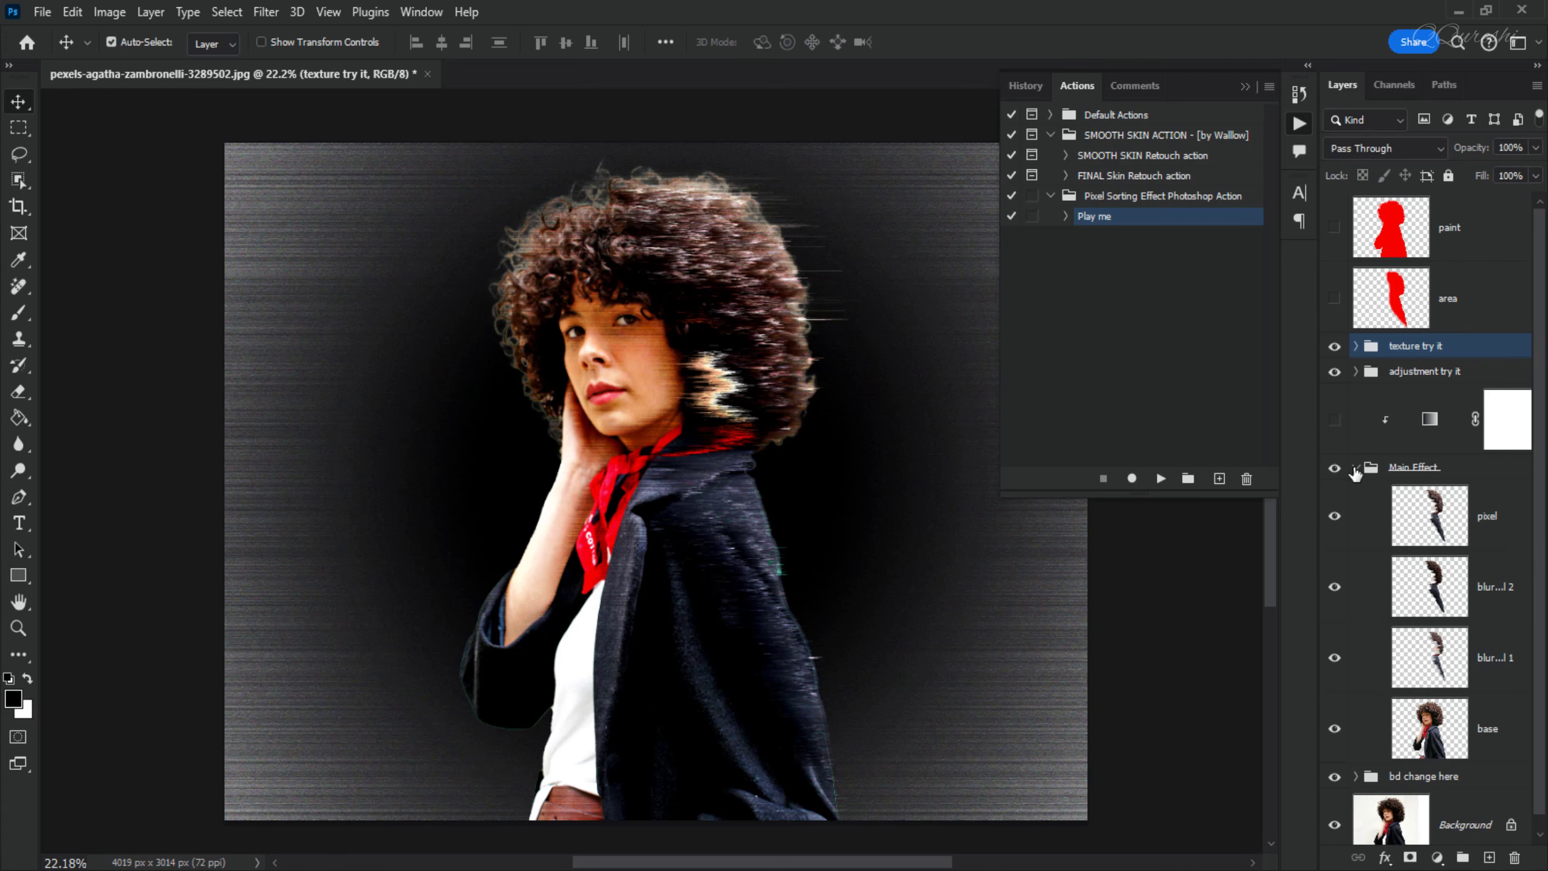
left_click(1331, 523)
left_click(1331, 523)
left_click(1331, 524)
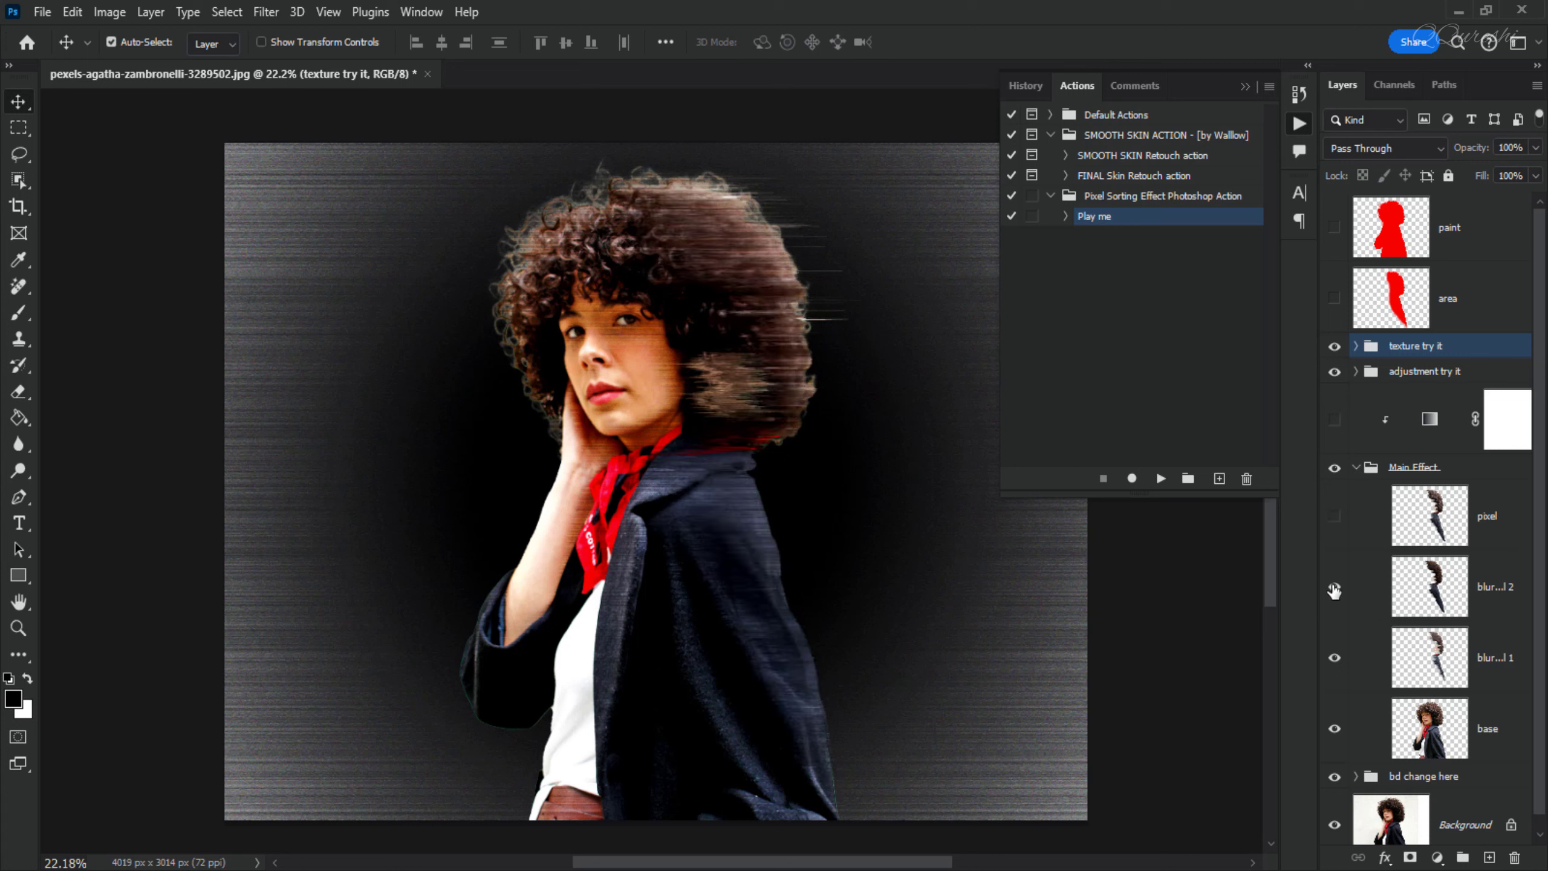
left_click(1334, 589)
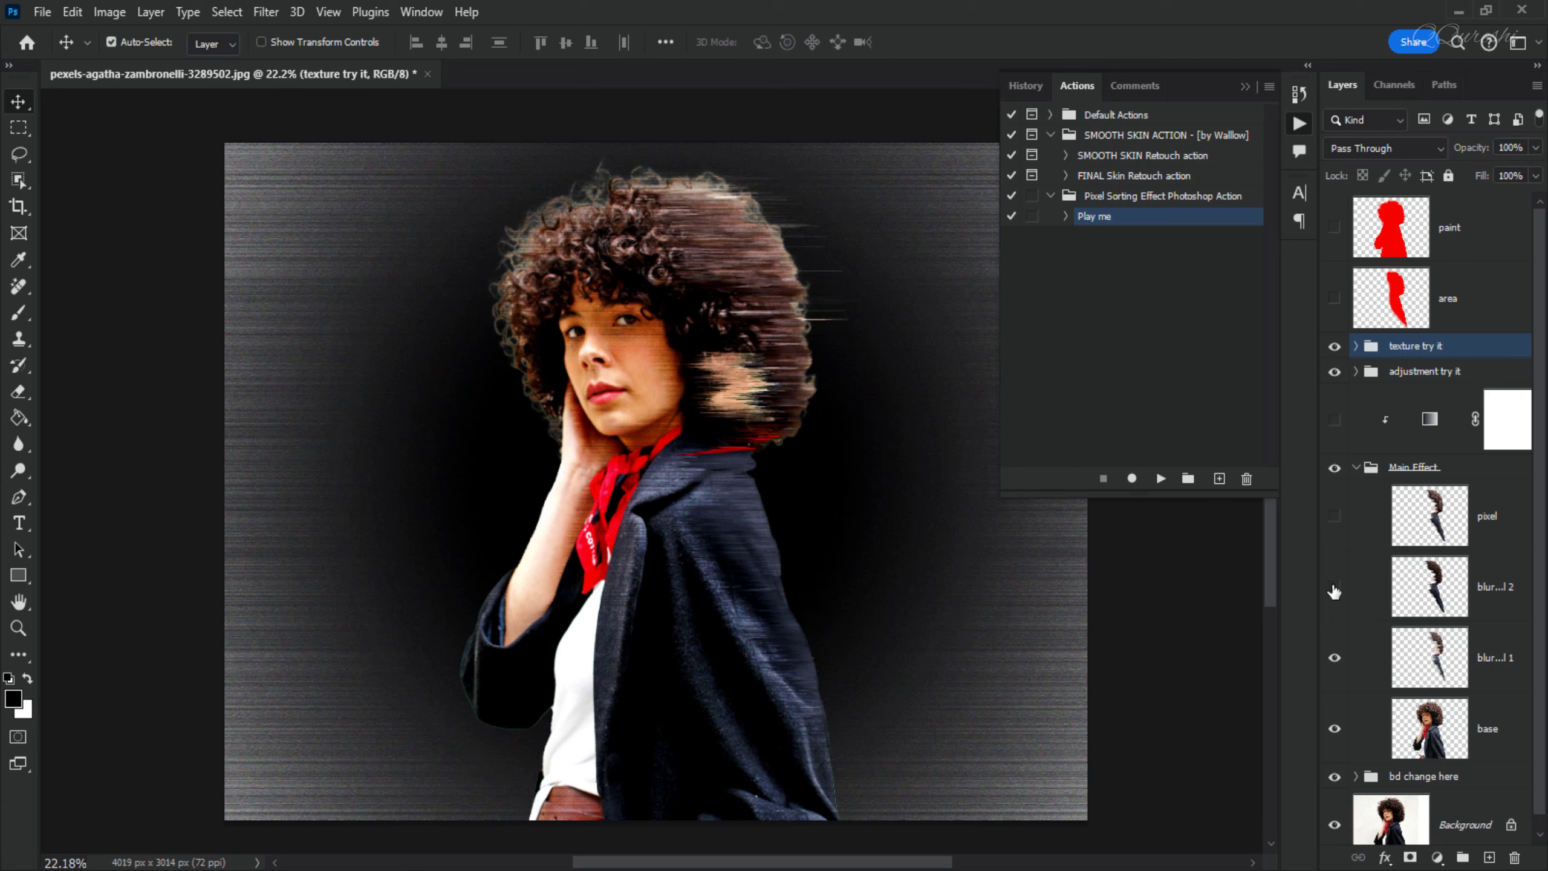
left_click(1334, 660)
left_click(1335, 659)
left_click(1334, 736)
left_click(1334, 734)
left_click(1335, 587)
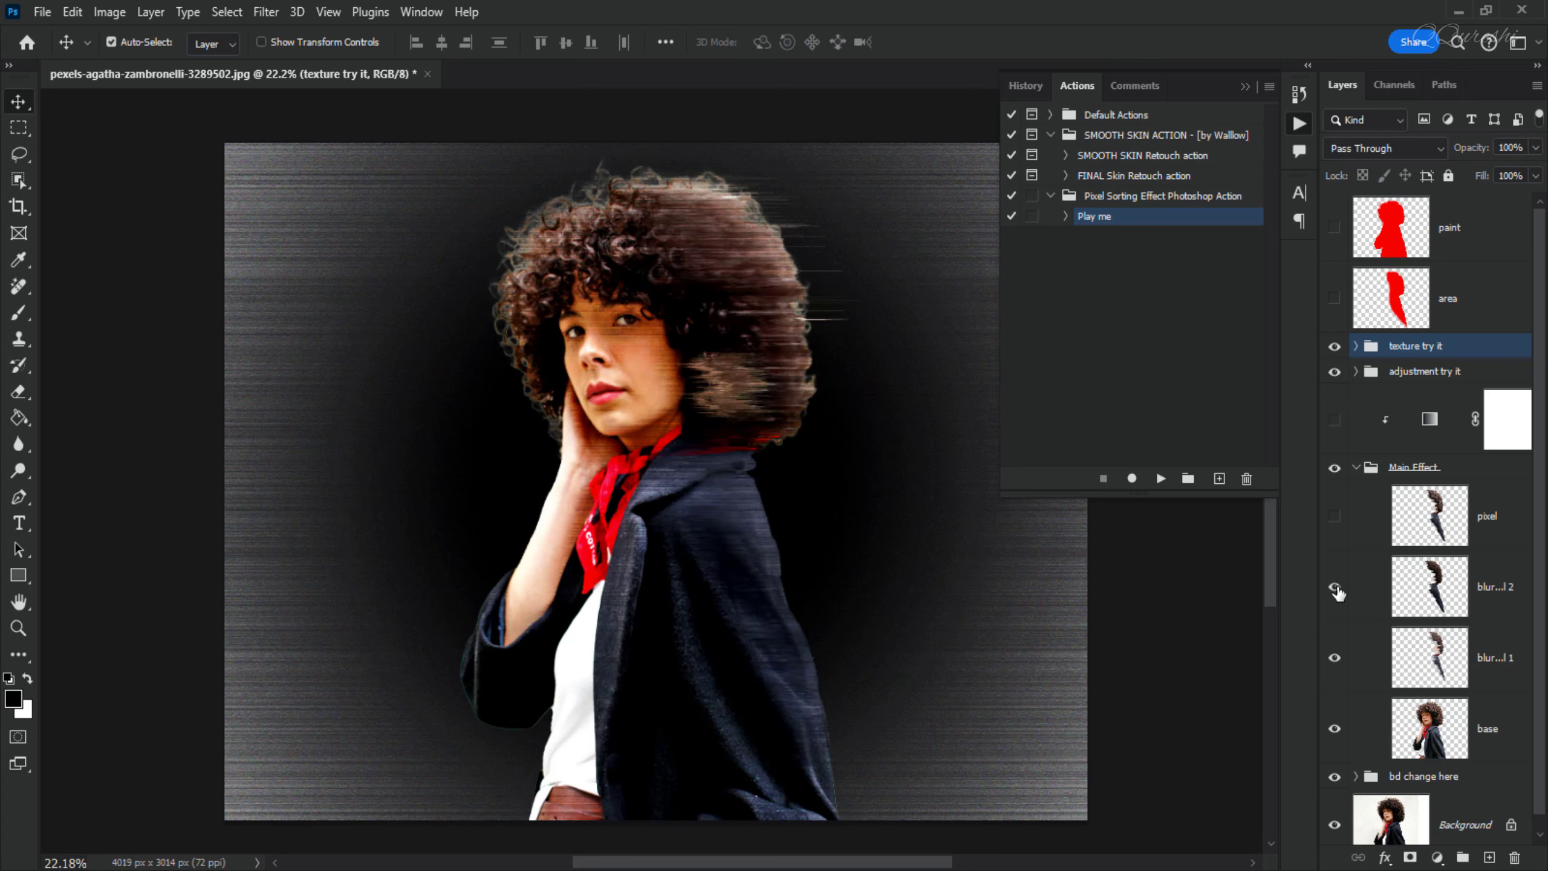
left_click(1334, 517)
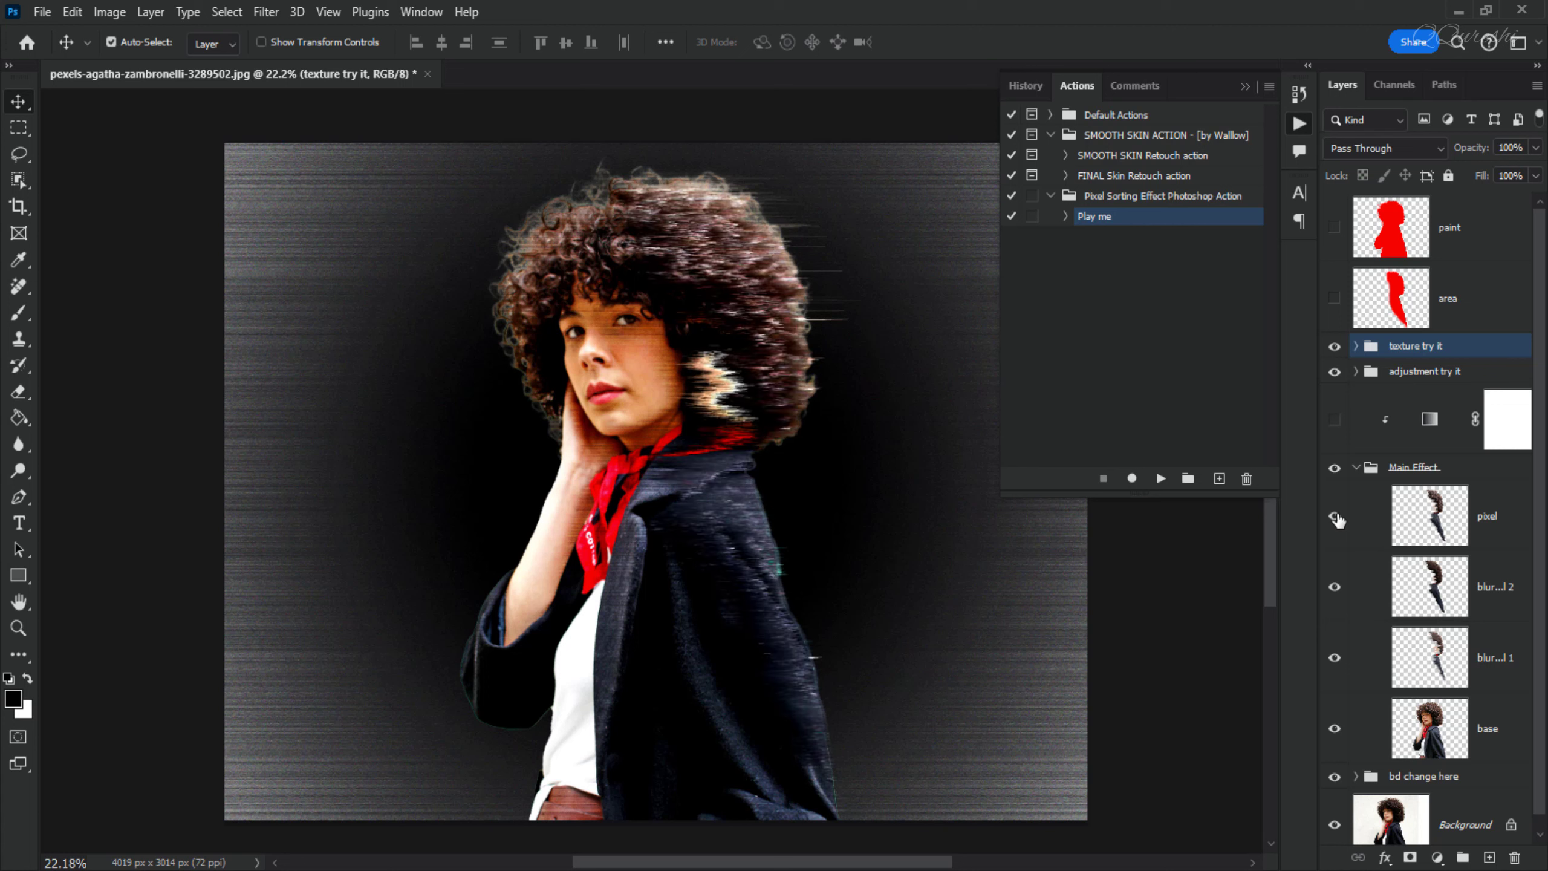
left_click(1336, 518)
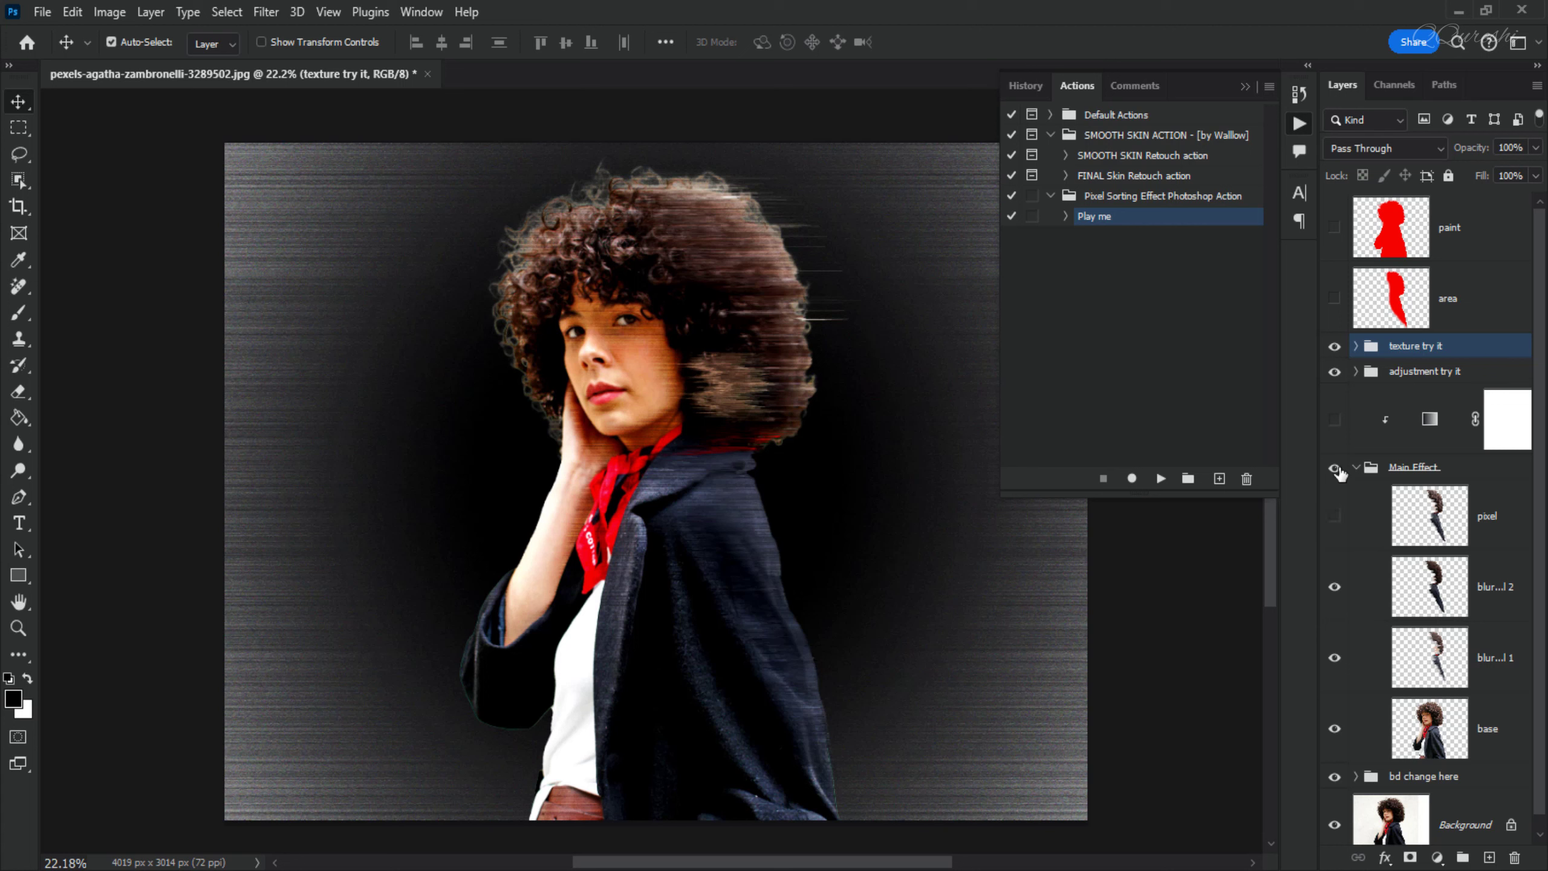
left_click(1357, 468)
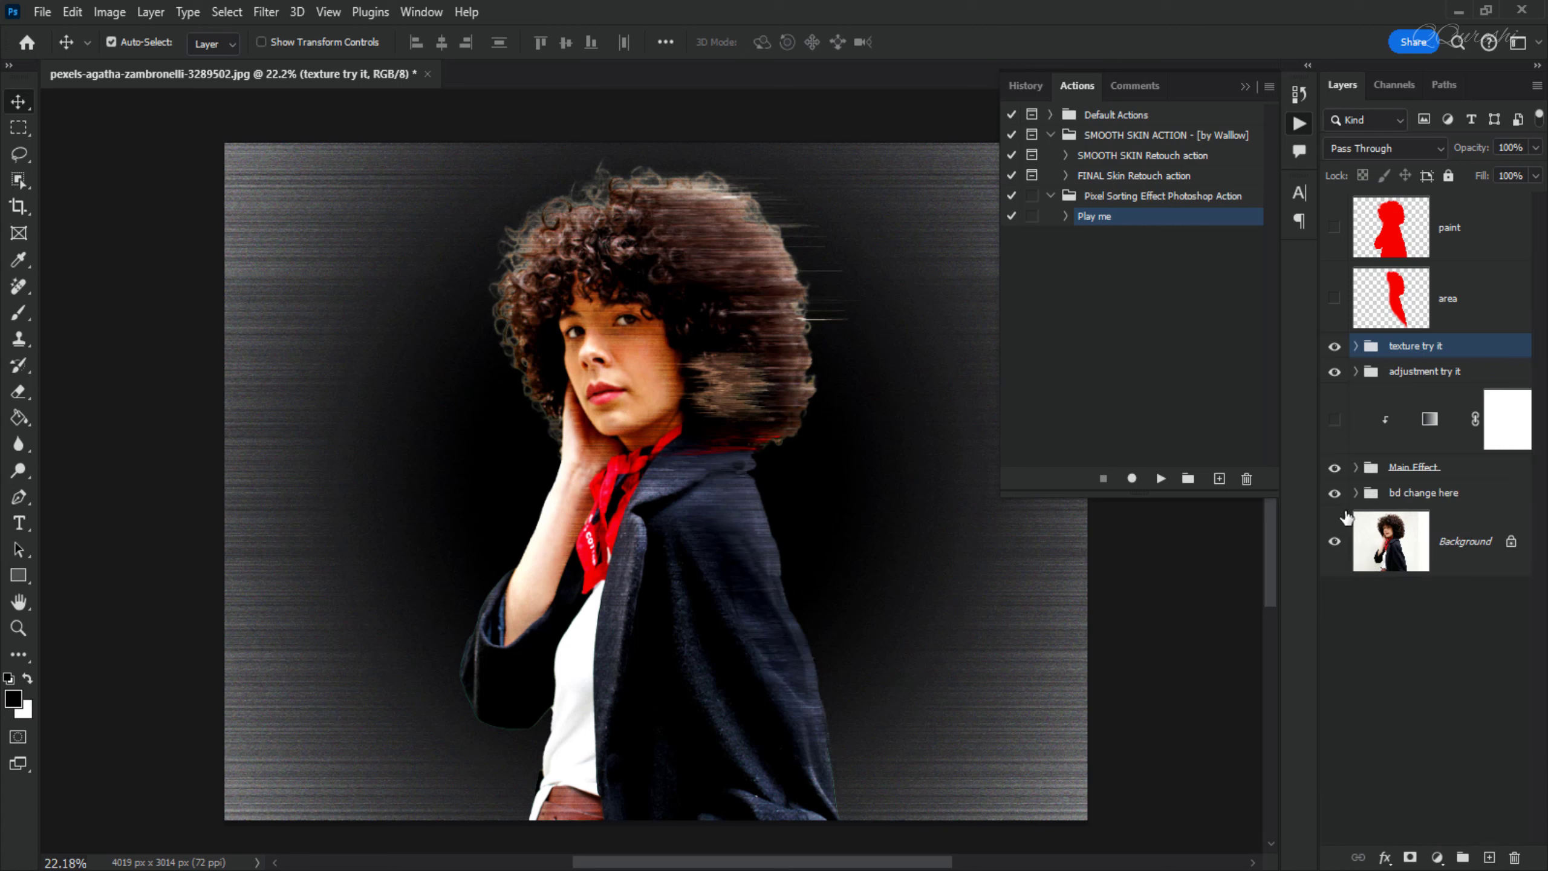
Examine the background fills in the bd change here group by toggling the gradient and solid fill layers.
left_click(1357, 494)
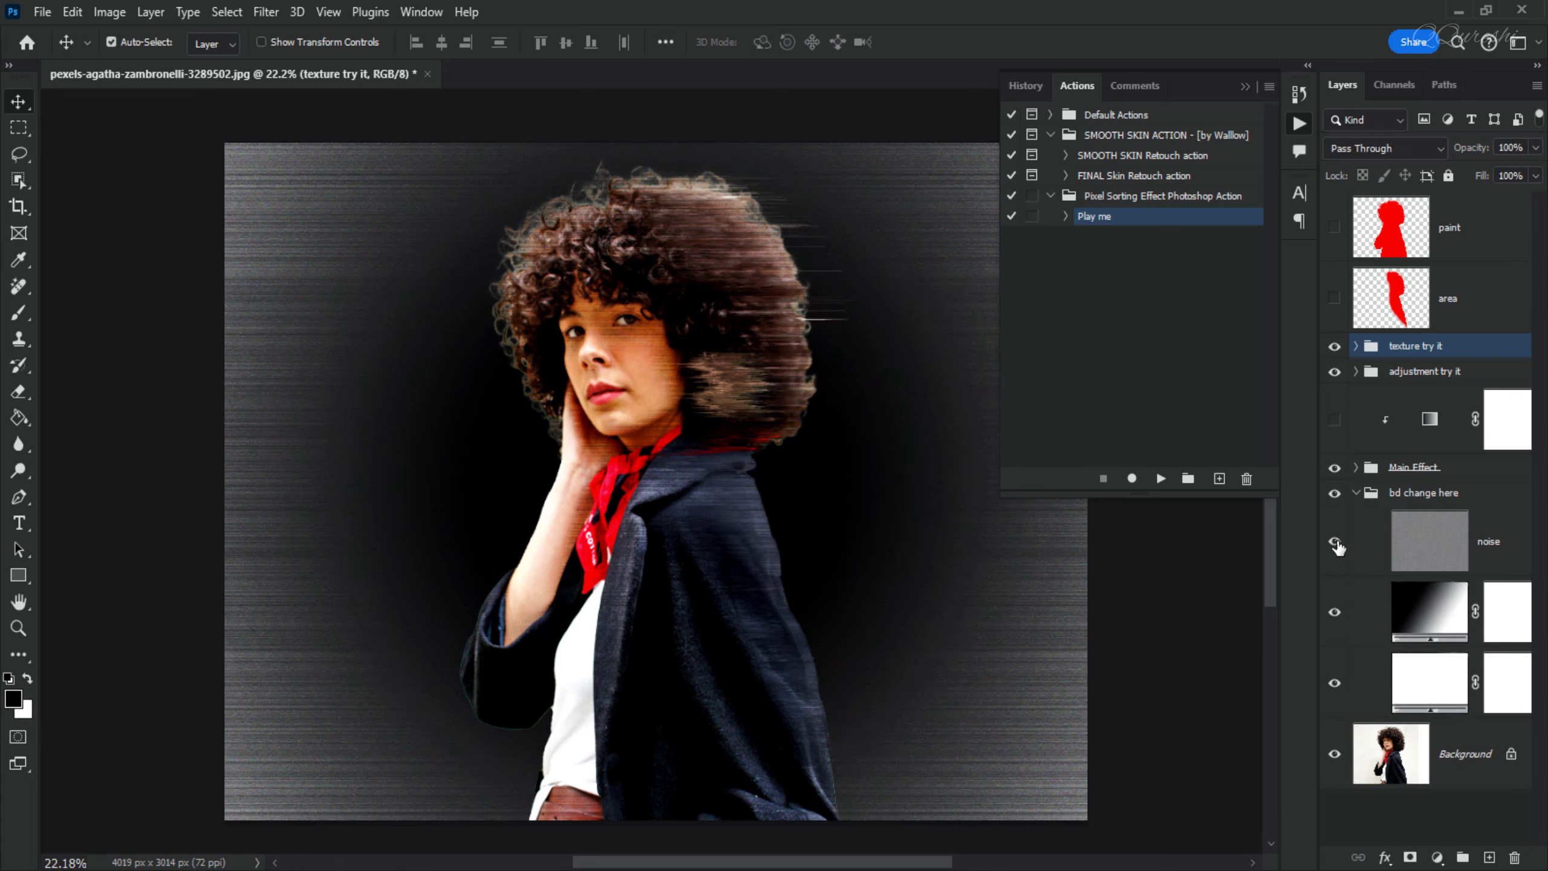
left_click(1334, 612)
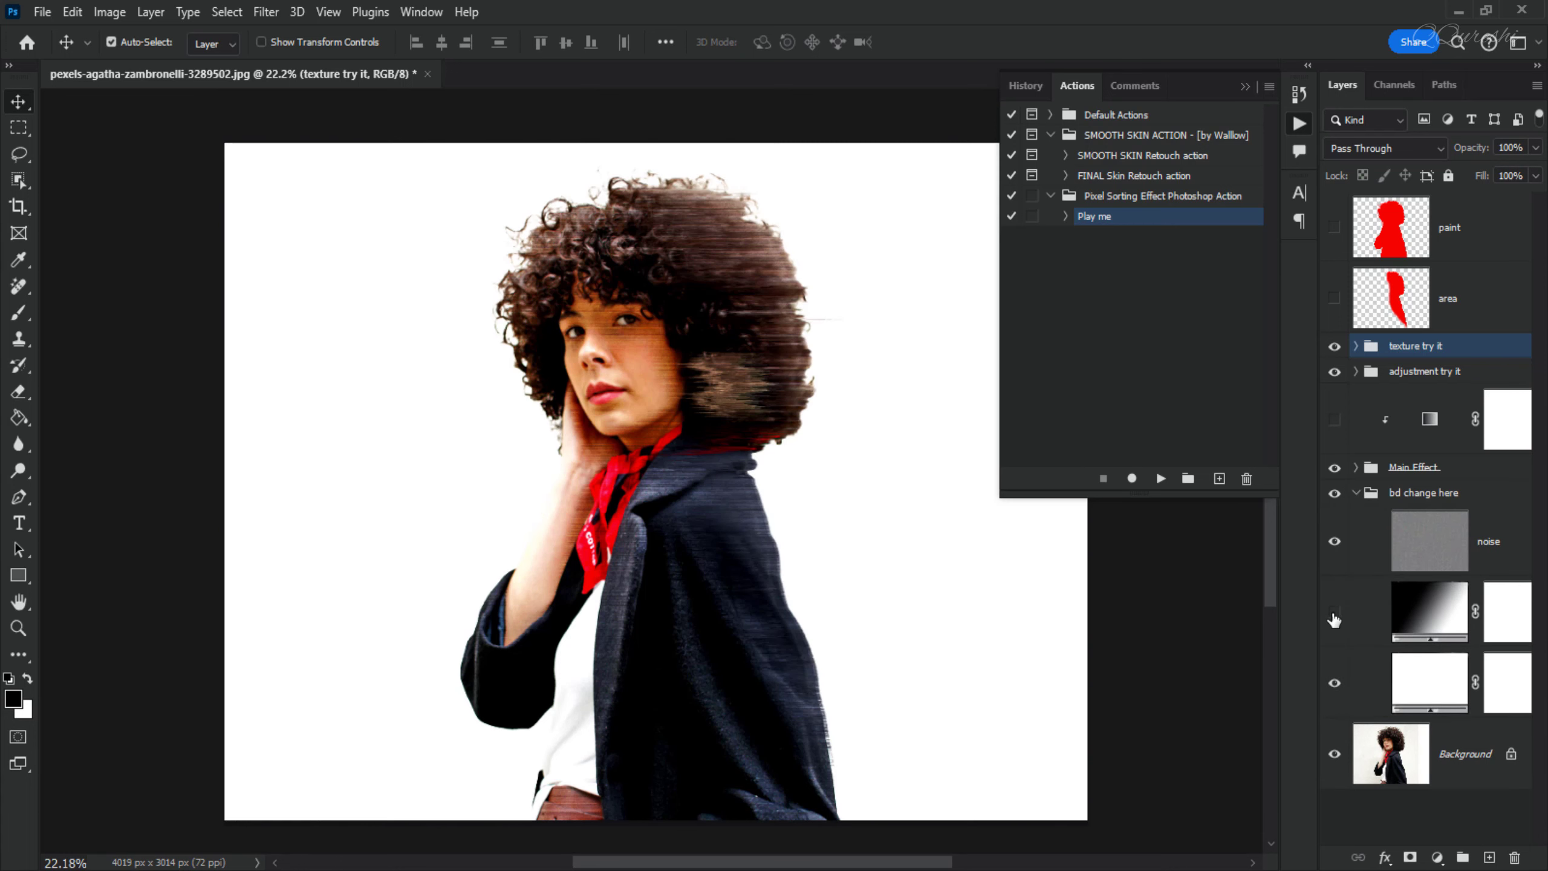
left_click(1334, 613)
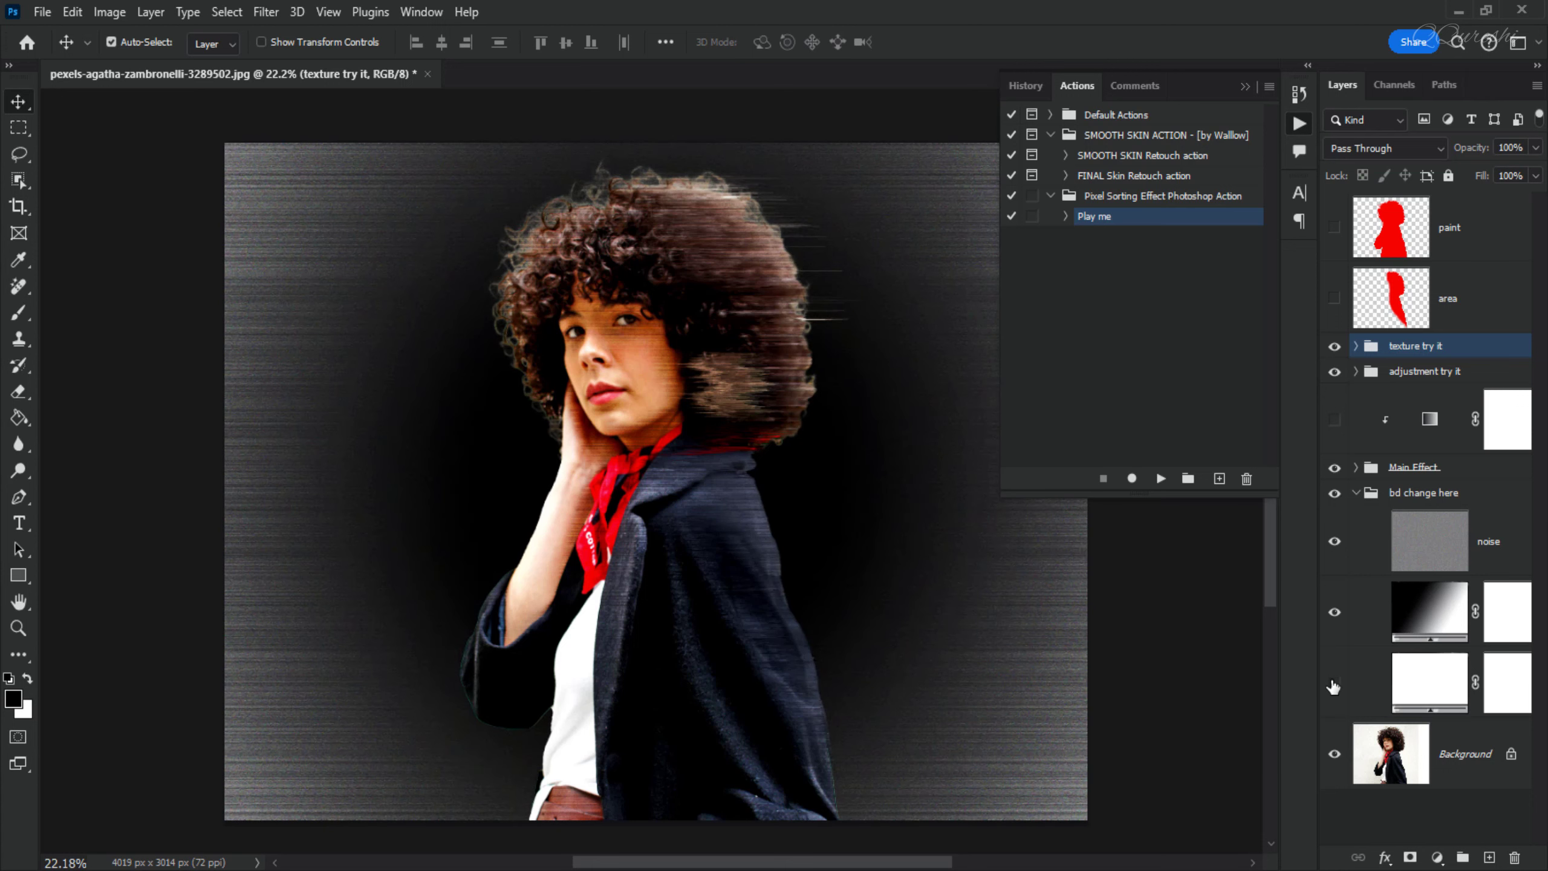
left_click(1353, 495)
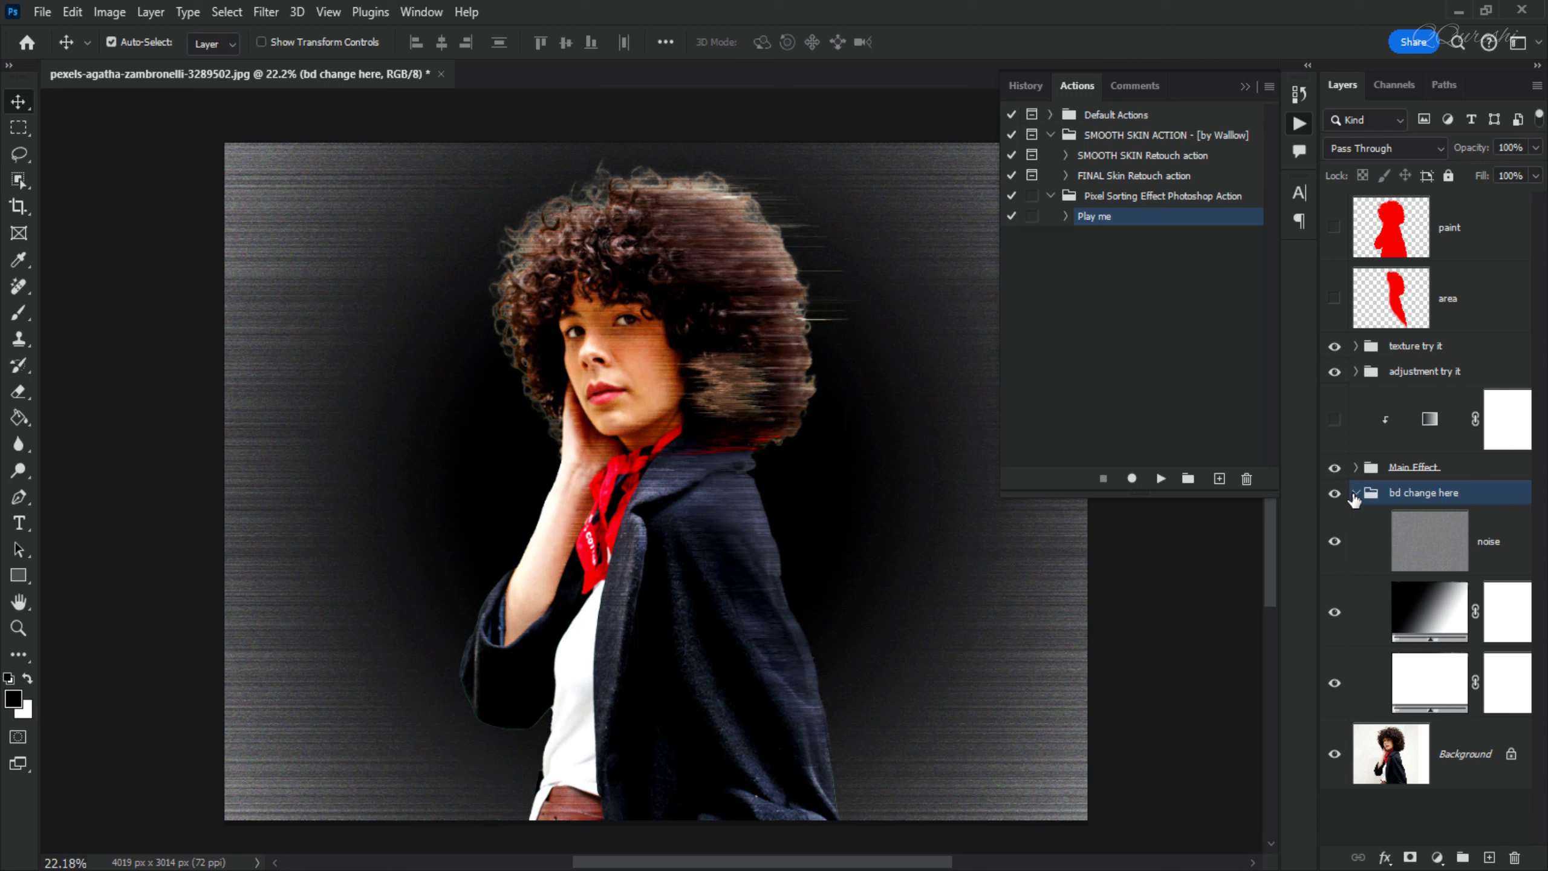
left_click(1354, 492)
Show the pixel layer in the Main Effect group again, select that group and collapse the list of actions.
left_click(1356, 467)
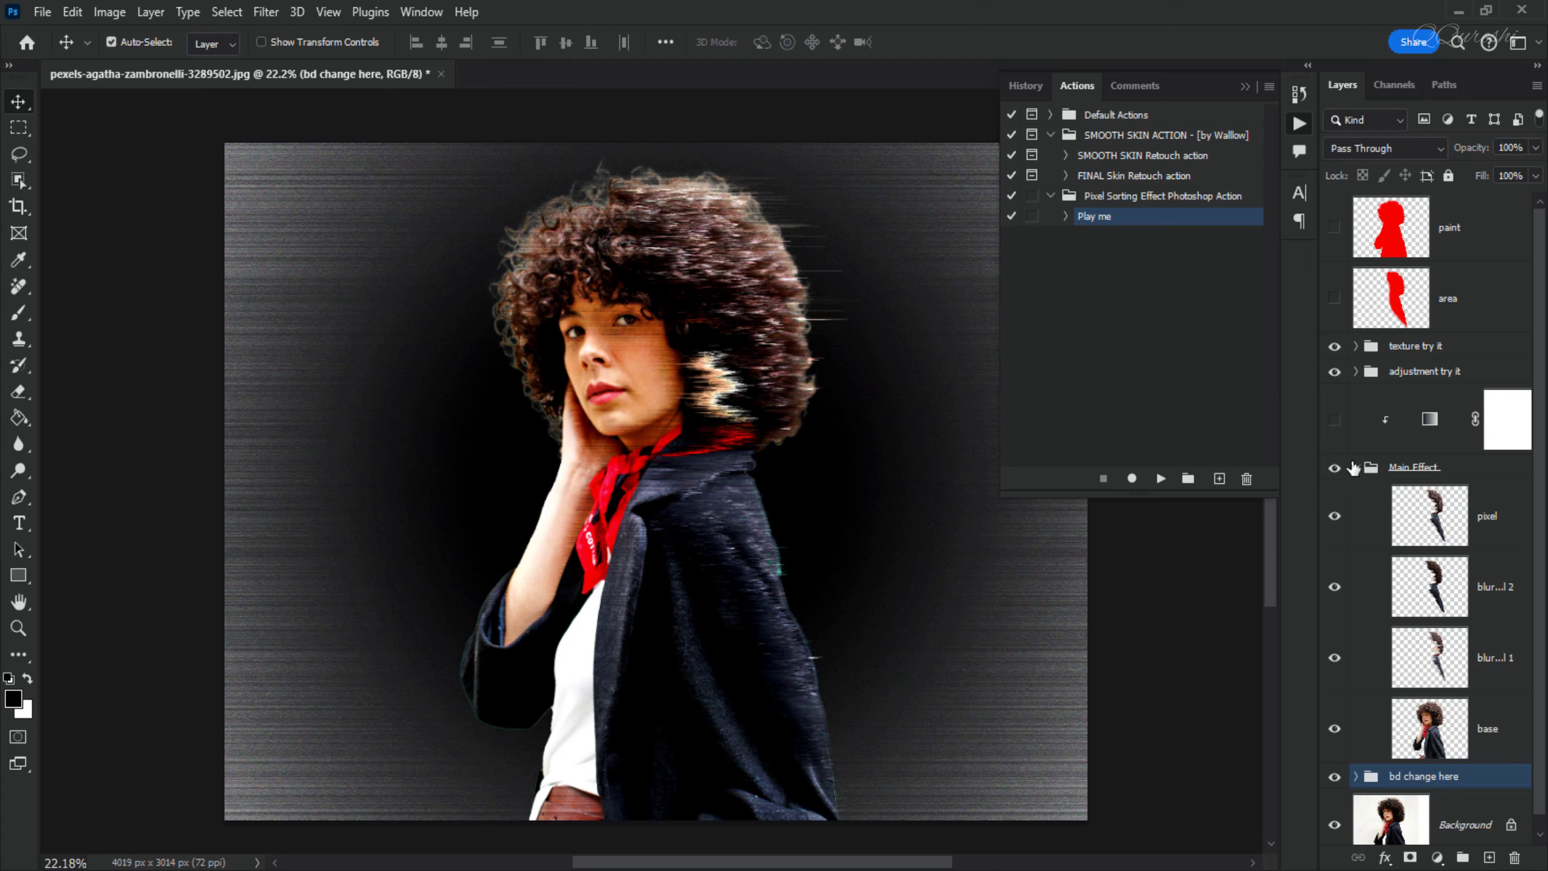
left_click(1357, 468)
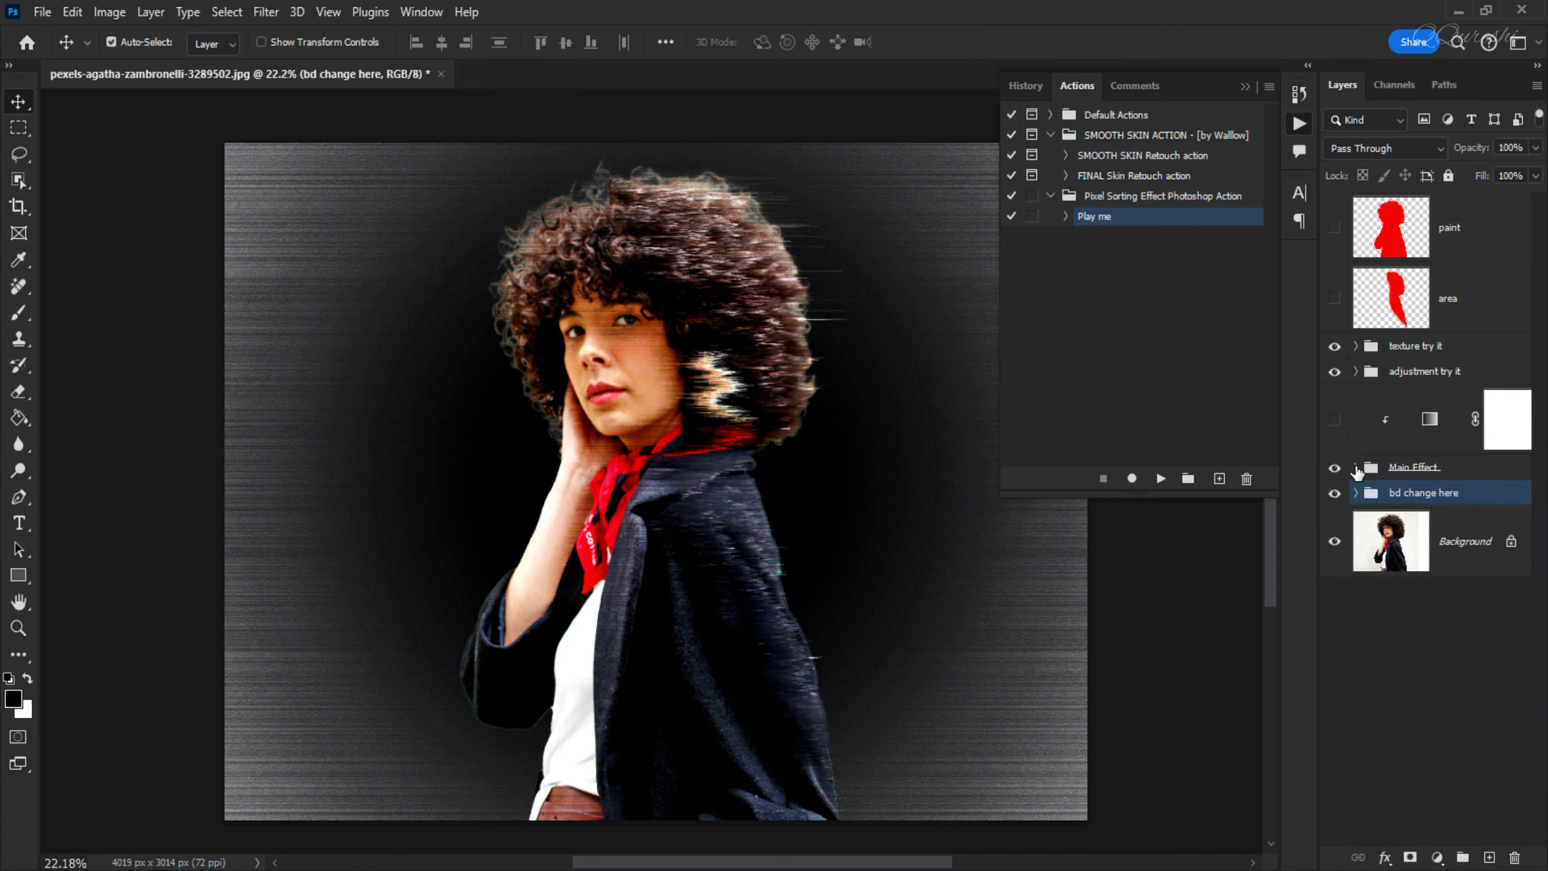
left_click(1401, 467)
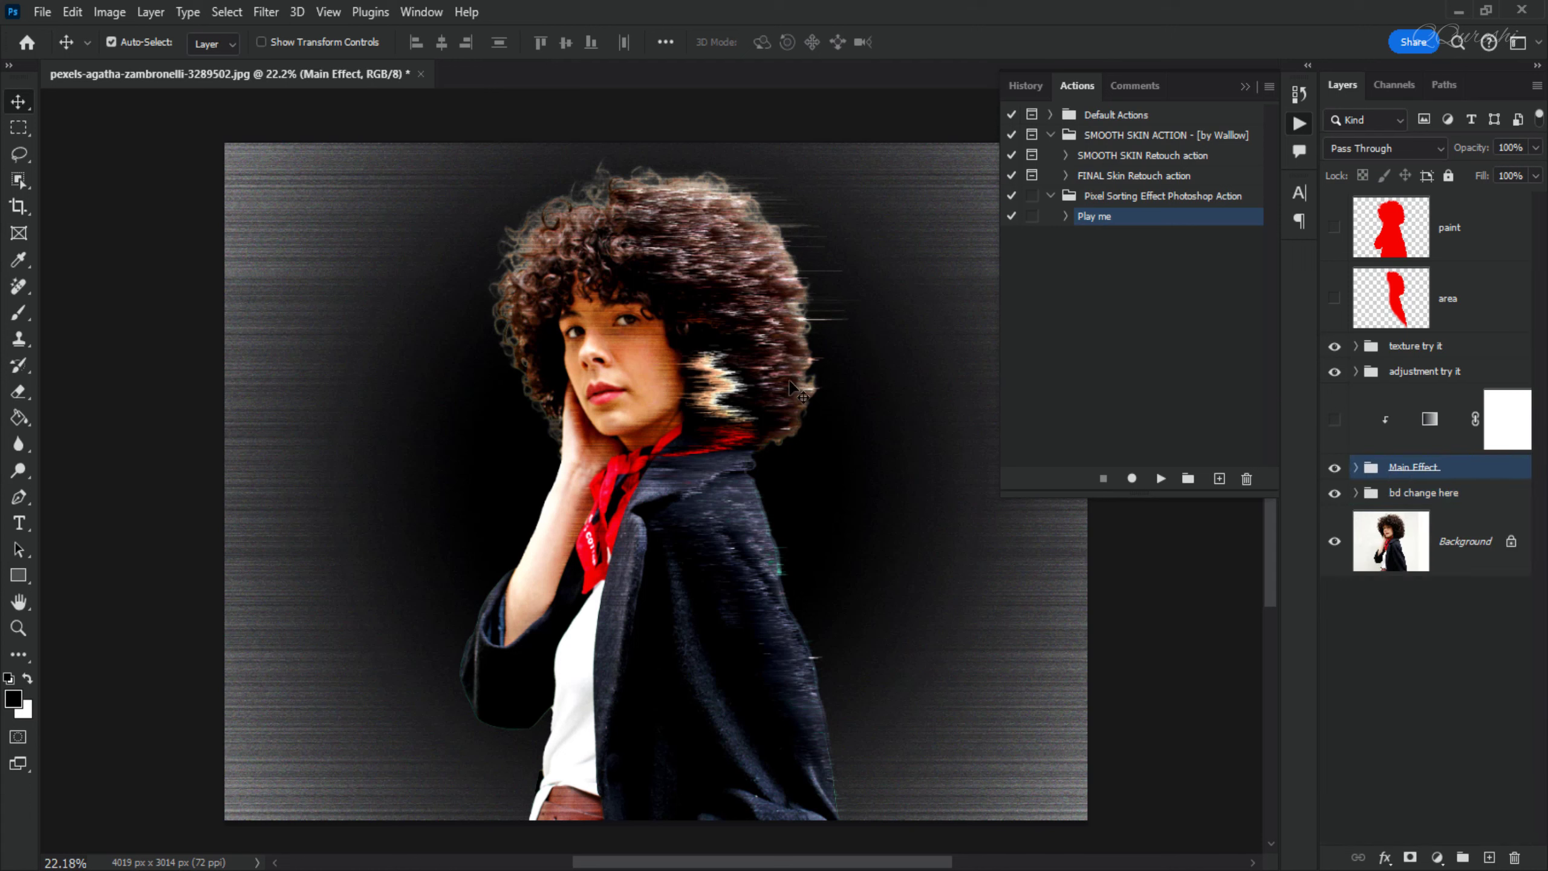
left_click(1244, 84)
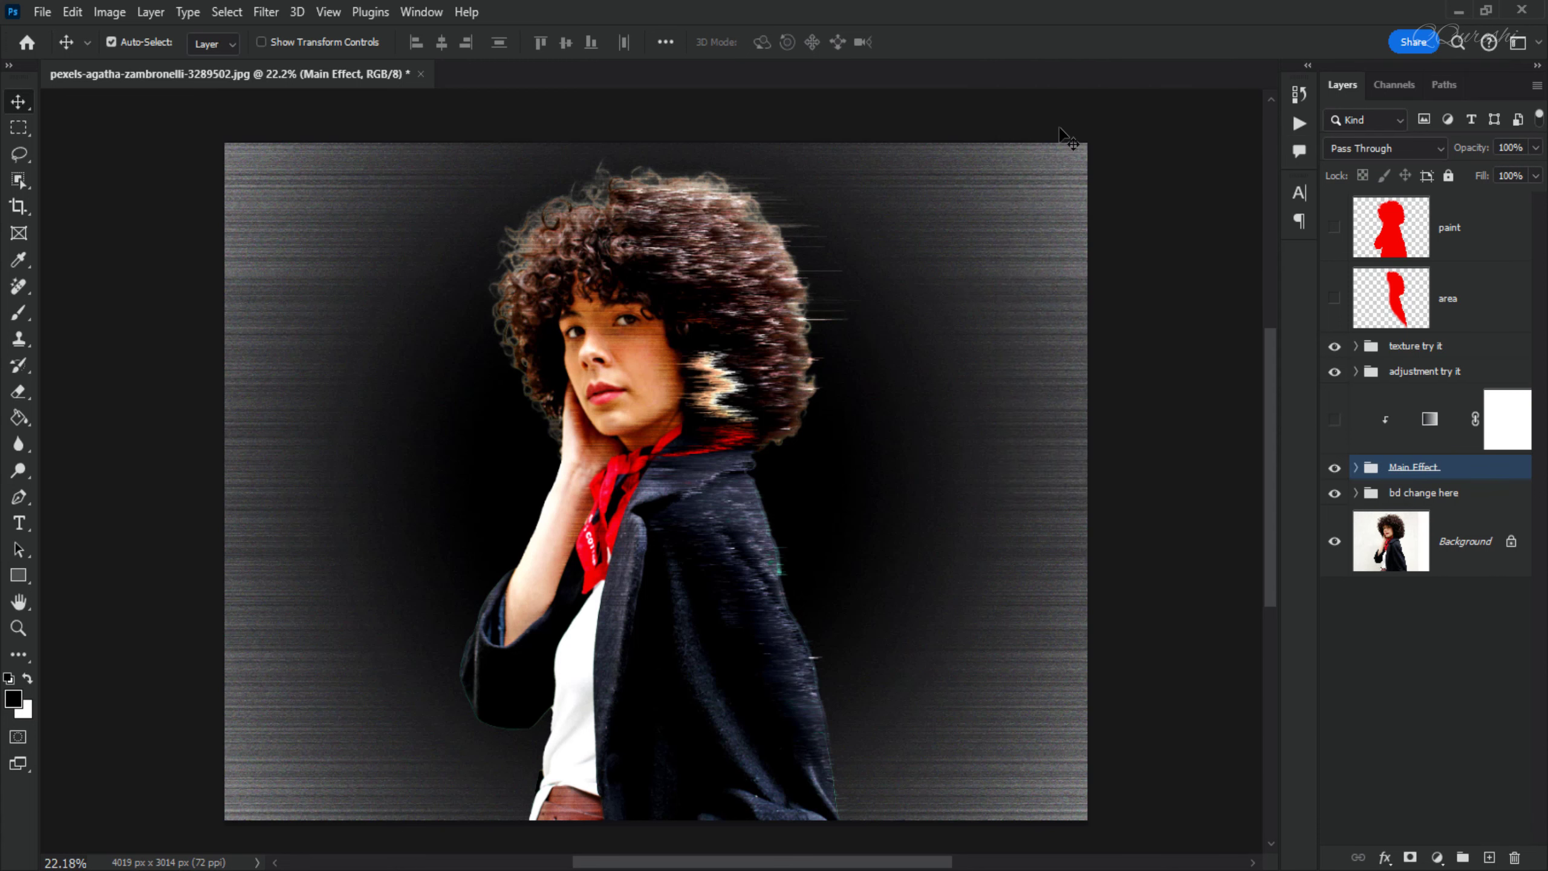